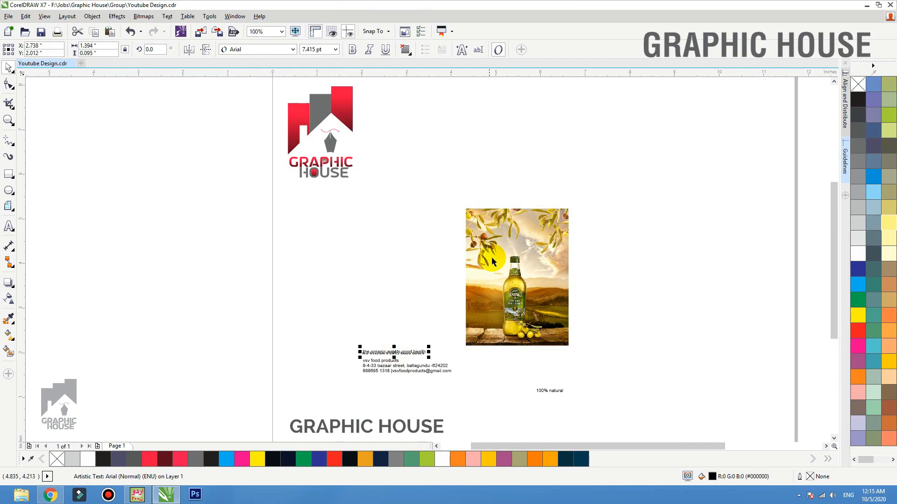
# Move the olive oil bottle photo away from the loose text into an empty area of the page.
pyautogui.moveTo(491, 258); pyautogui.dragTo(492, 264)
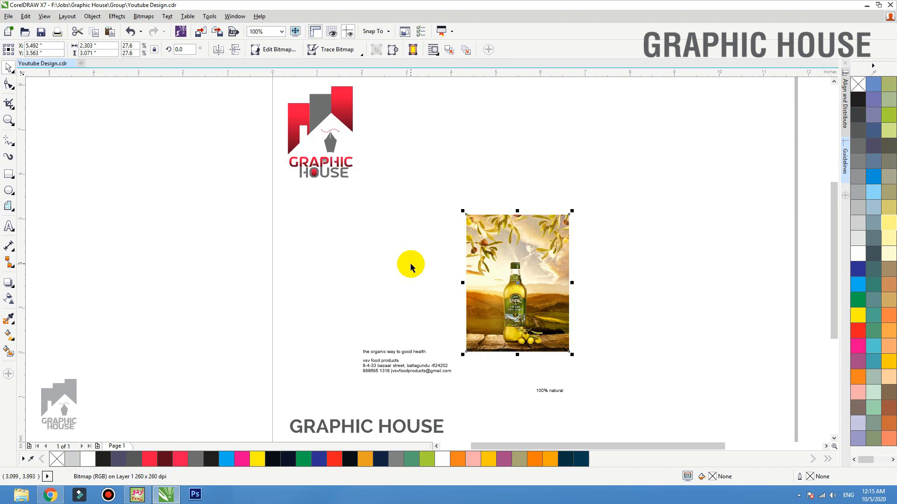
pyautogui.moveTo(527, 297); pyautogui.dragTo(525, 291)
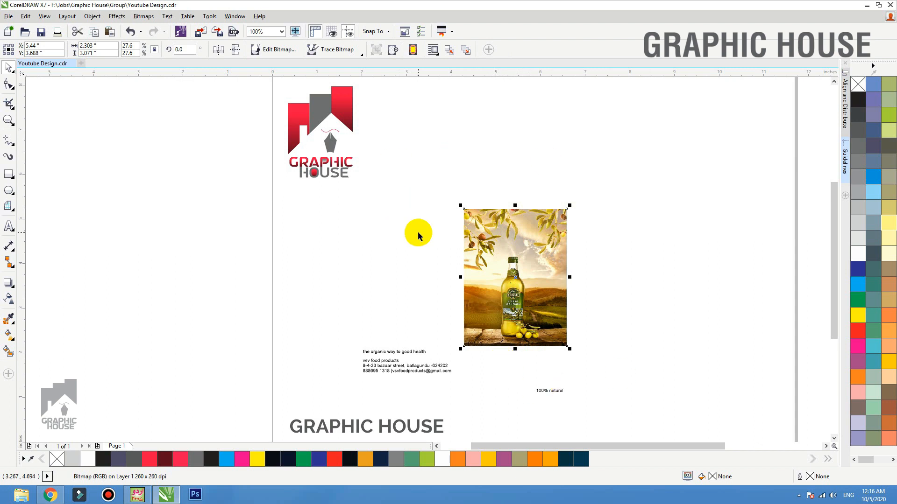
pyautogui.moveTo(509, 251); pyautogui.dragTo(521, 228)
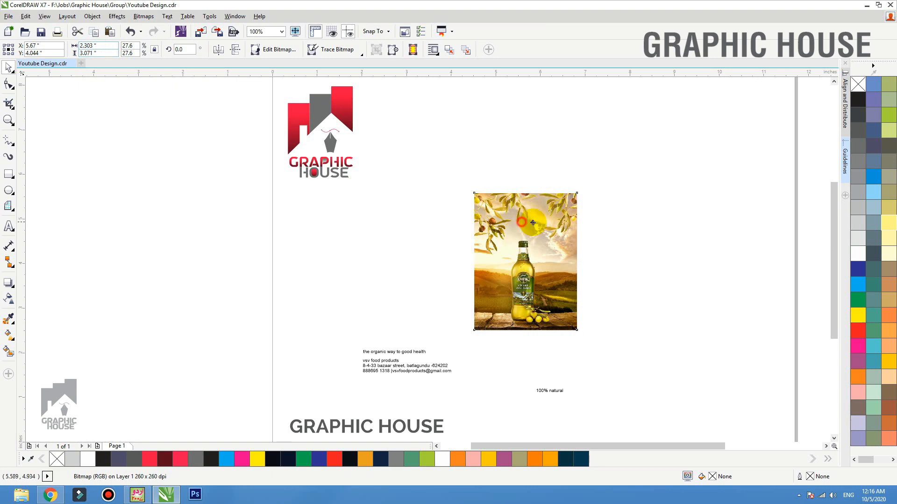
pyautogui.moveTo(538, 224); pyautogui.dragTo(554, 220)
pyautogui.press('F2')
pyautogui.moveTo(426, 146); pyautogui.dragTo(712, 406)
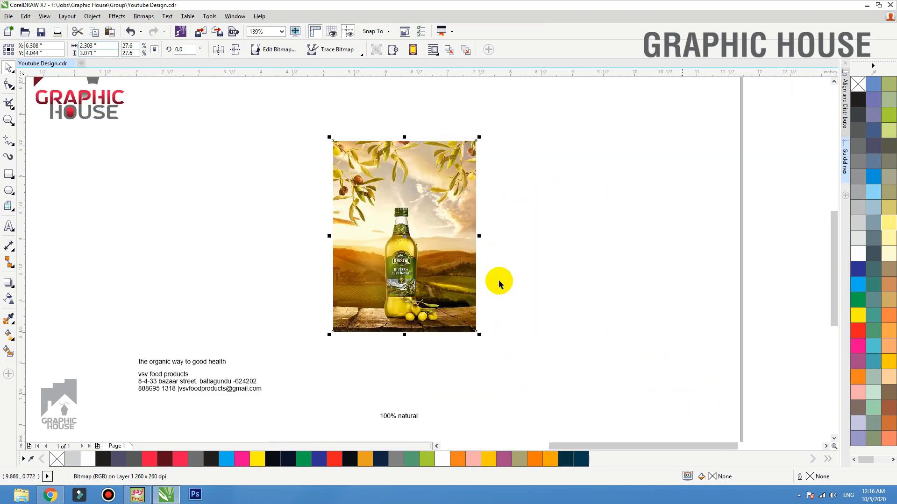
pyautogui.moveTo(393, 199); pyautogui.dragTo(491, 203)
# Draw a portrait rectangle about 2.77 by 4.01 inches and move the bottle photo beside it.
pyautogui.click(9, 174)
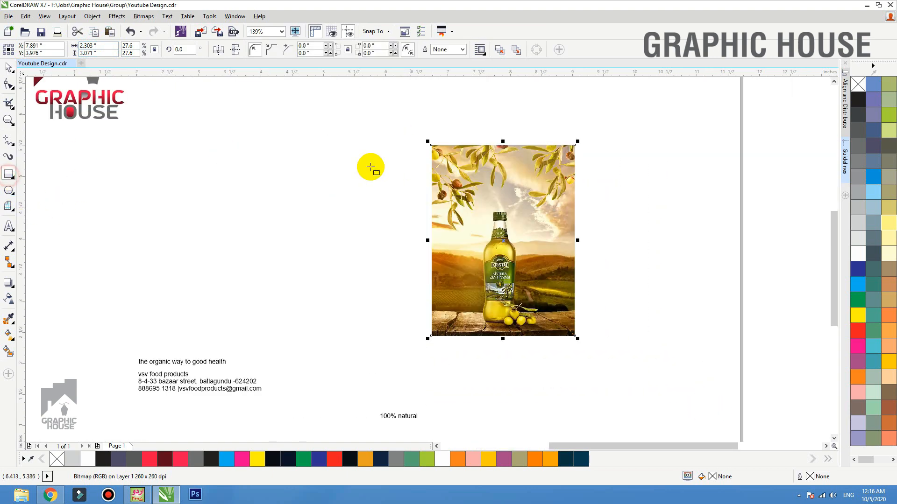
pyautogui.moveTo(293, 122); pyautogui.dragTo(466, 371)
pyautogui.press('space')
pyautogui.moveTo(495, 175); pyautogui.dragTo(546, 174)
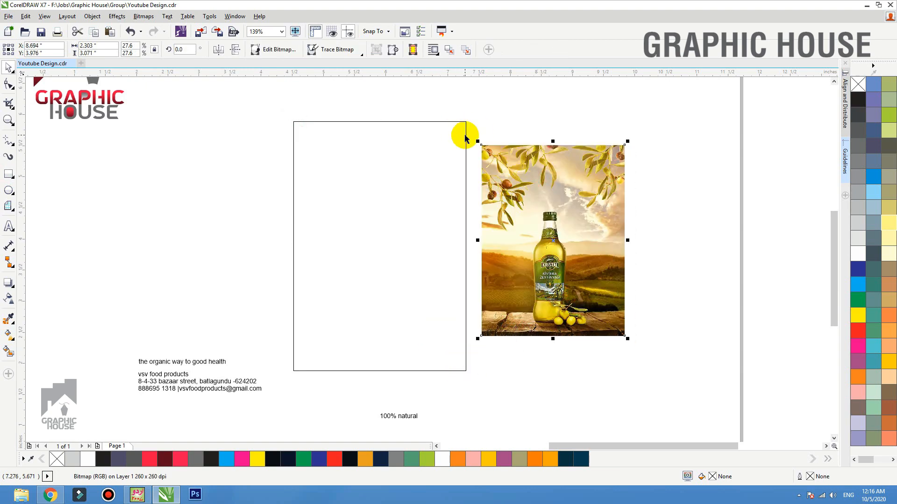
# PowerClip the bottle photo inside the portrait rectangle.
pyautogui.click(465, 139)
pyautogui.rightClick(537, 159)
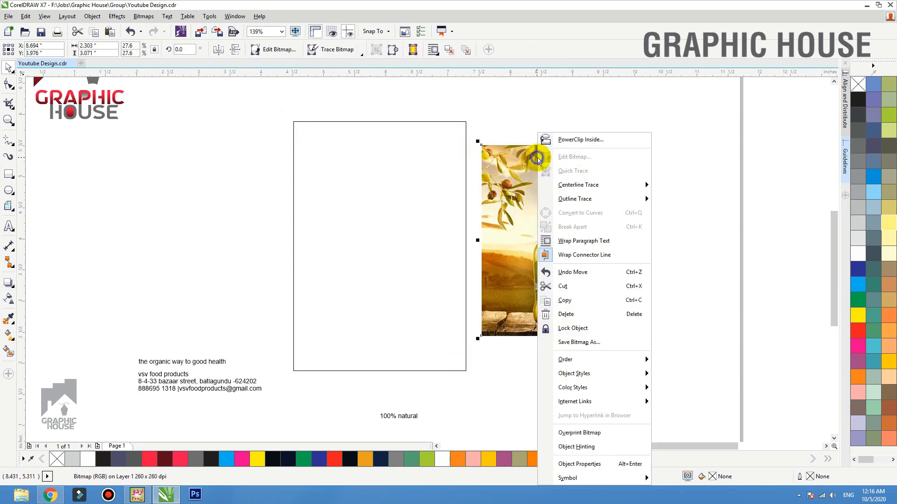
pyautogui.click(544, 139)
pyautogui.click(462, 122)
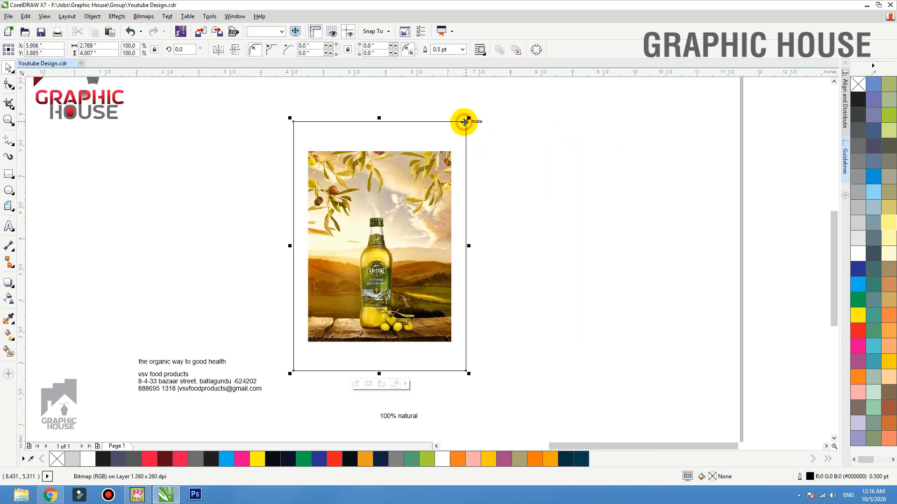
# Scale the clipped photo to about 2.77 by 4.04 inches to fill its frame, and finish editing the contents.
pyautogui.doubleClick(464, 122)
pyautogui.click(430, 173)
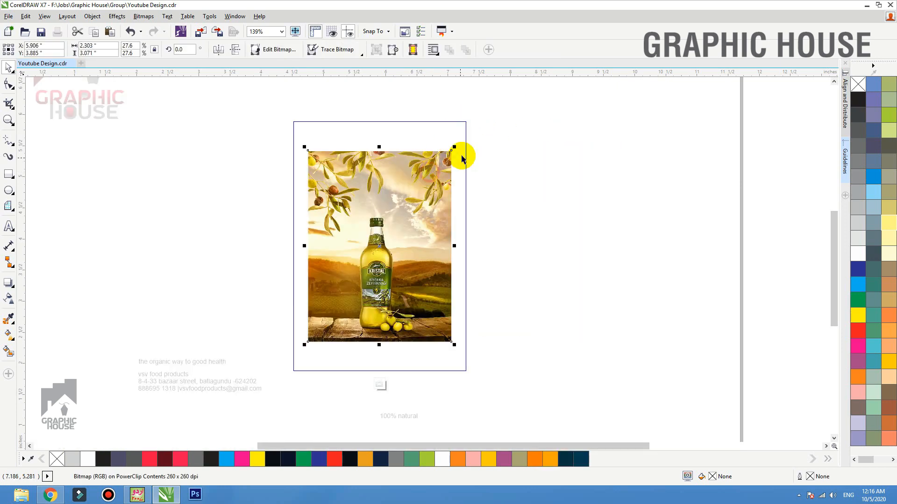
pyautogui.moveTo(454, 147); pyautogui.dragTo(477, 116)
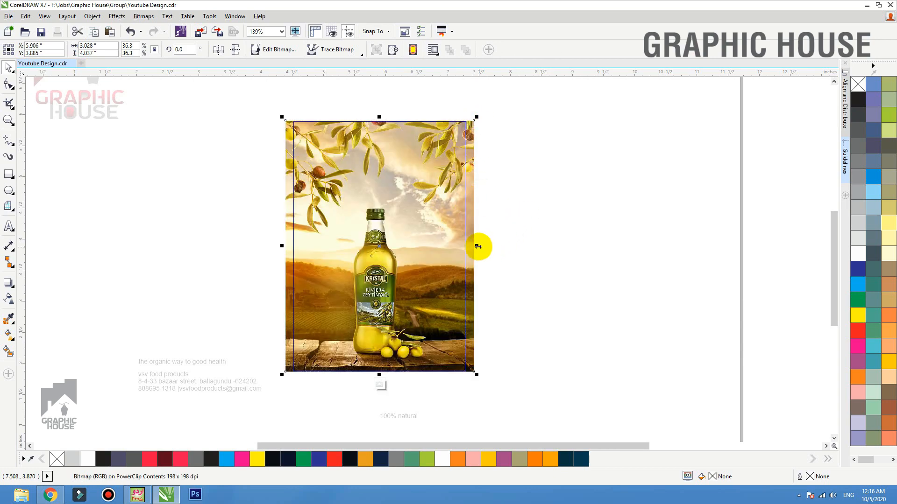
pyautogui.moveTo(477, 245); pyautogui.dragTo(469, 246)
pyautogui.keyDown('ctrl'); pyautogui.click(534, 237); pyautogui.keyUp('ctrl')
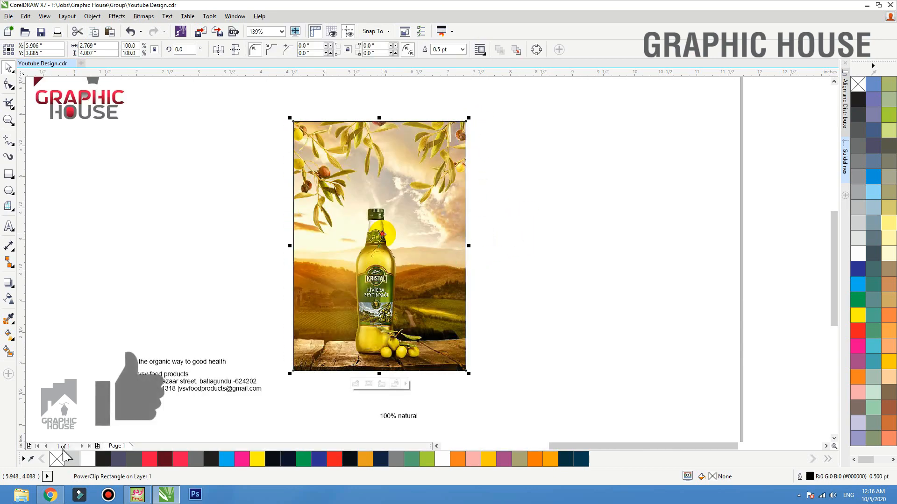
# Shift the framed photo slightly and add a one-step inside contour with a 0.128-inch offset.
pyautogui.moveTo(380, 233); pyautogui.dragTo(419, 224)
pyautogui.click(12, 286)
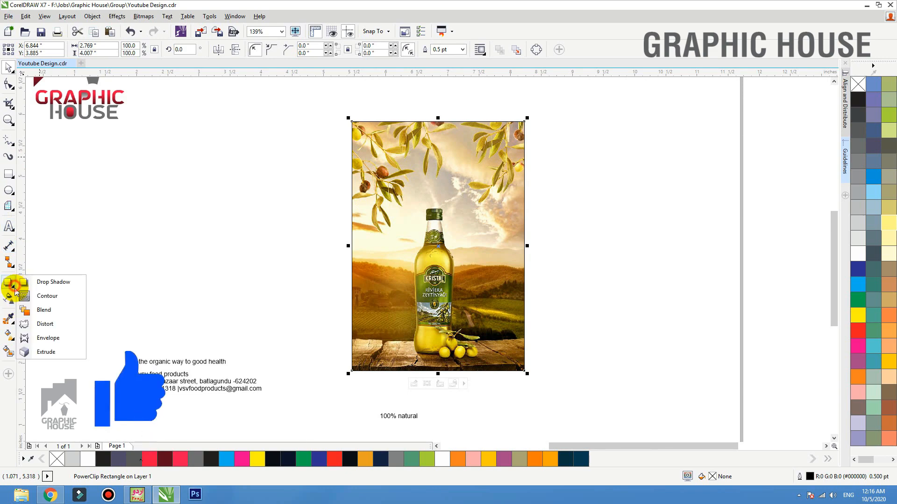
pyautogui.click(28, 296)
pyautogui.click(12, 286)
pyautogui.click(27, 295)
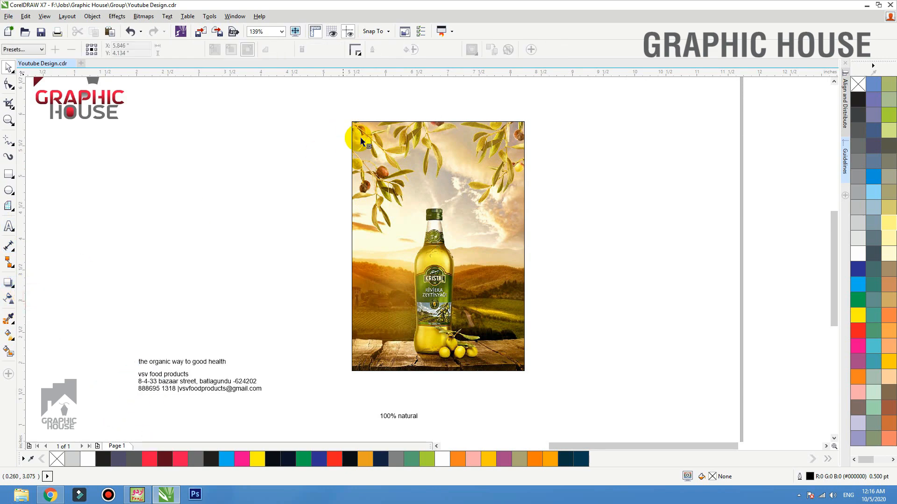
pyautogui.moveTo(363, 140); pyautogui.dragTo(360, 138)
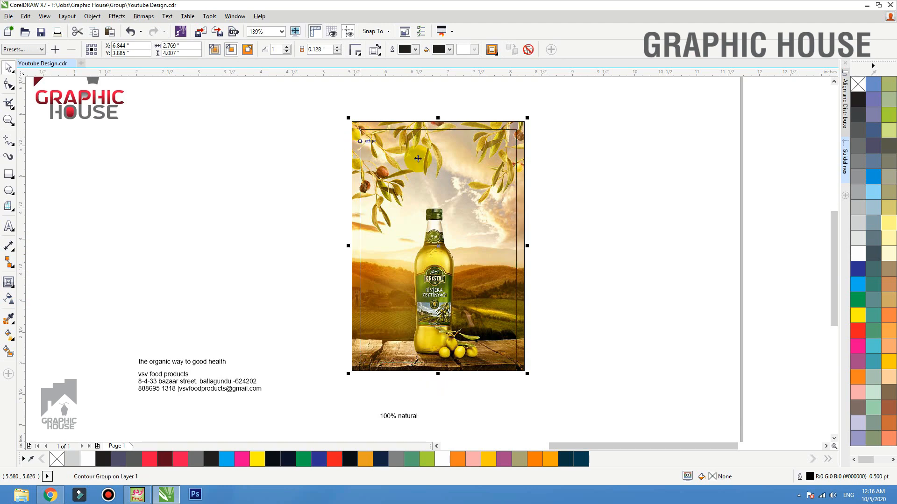
# Break the contour apart, colour the inner rectangle's outline white, and remove the outer frame's outline.
pyautogui.hotkey('ctrl', 'k')
pyautogui.click(546, 136)
pyautogui.click(515, 131)
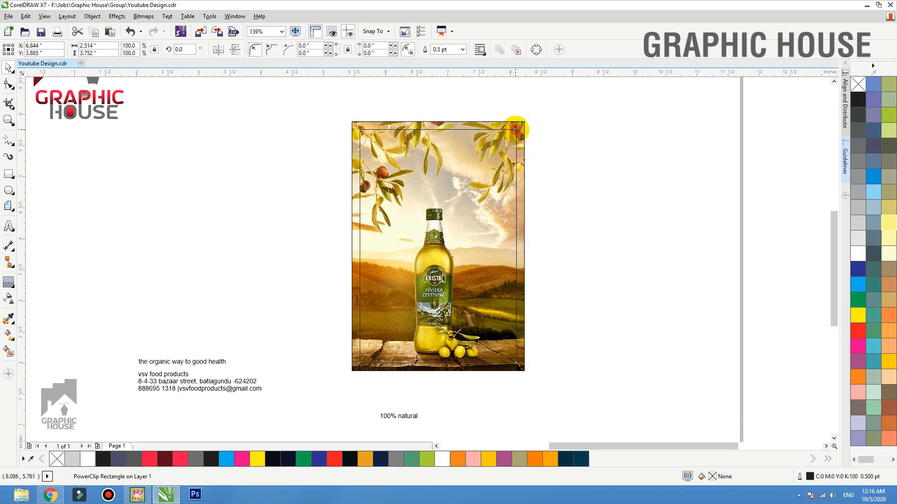
pyautogui.click(517, 134)
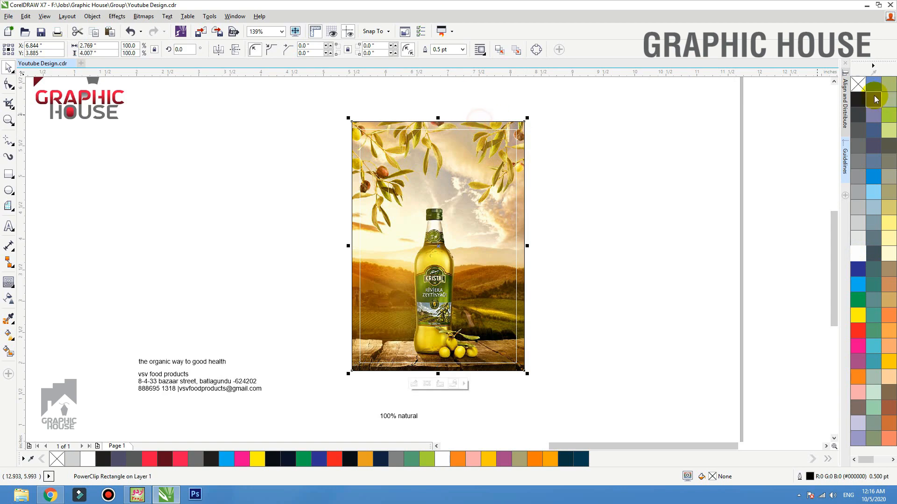
pyautogui.click(628, 194)
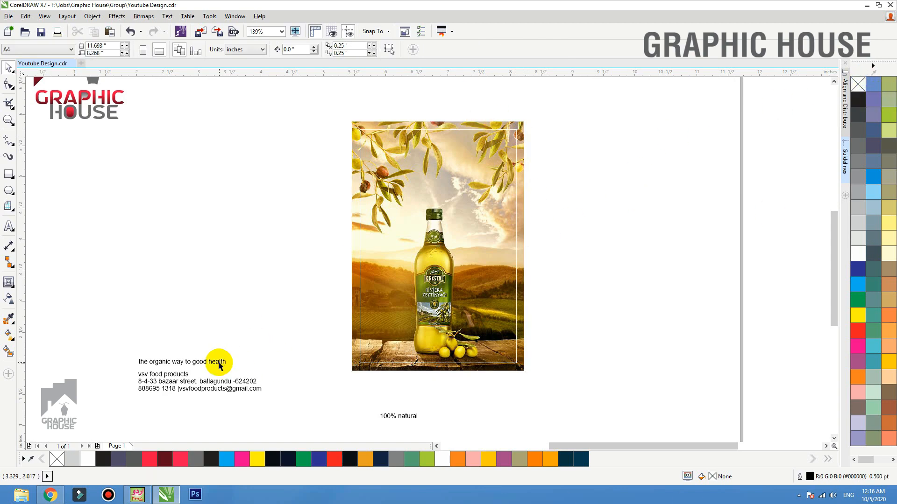
# Place the tagline over the sky, the contact text over the wooden table, and "100% natural" beside the poster.
pyautogui.moveTo(217, 362)
pyautogui.mouseDown()
pyautogui.moveTo(481, 166)
pyautogui.moveTo(480, 174)
pyautogui.mouseUp()
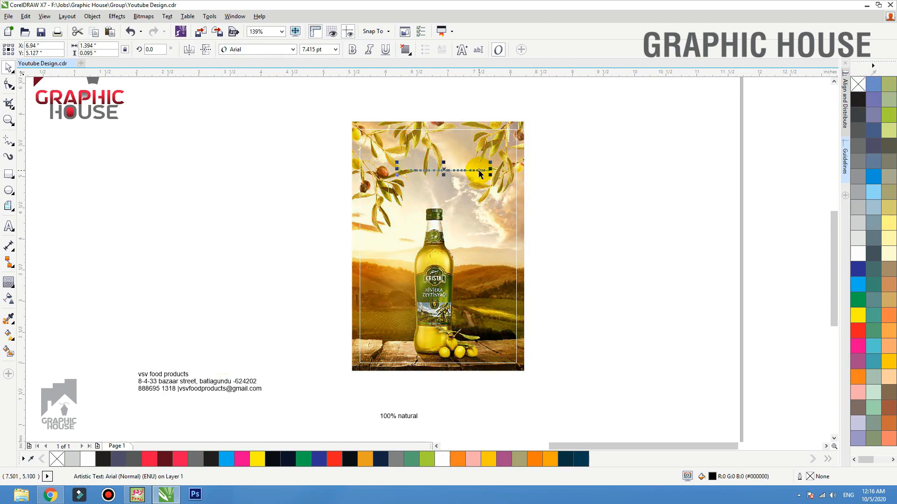
pyautogui.moveTo(75, 303); pyautogui.dragTo(299, 410)
pyautogui.moveTo(251, 393); pyautogui.dragTo(476, 367)
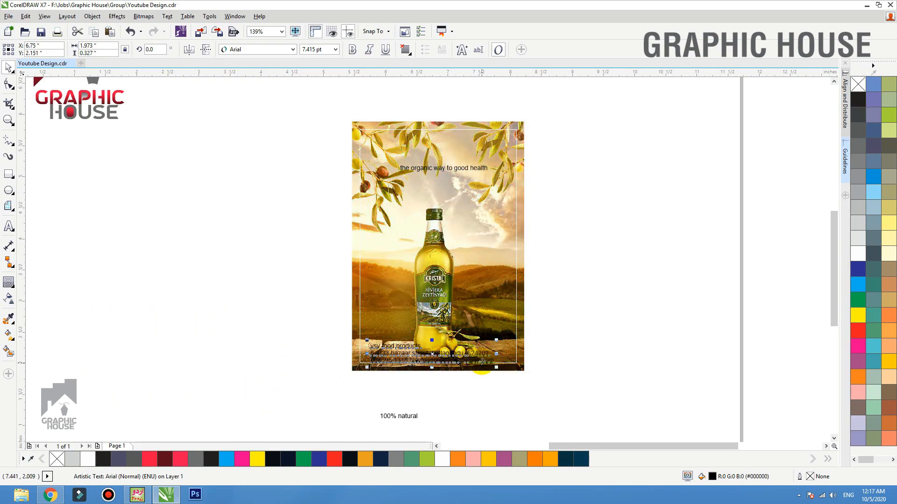
pyautogui.click(407, 410)
pyautogui.moveTo(445, 393); pyautogui.dragTo(567, 274)
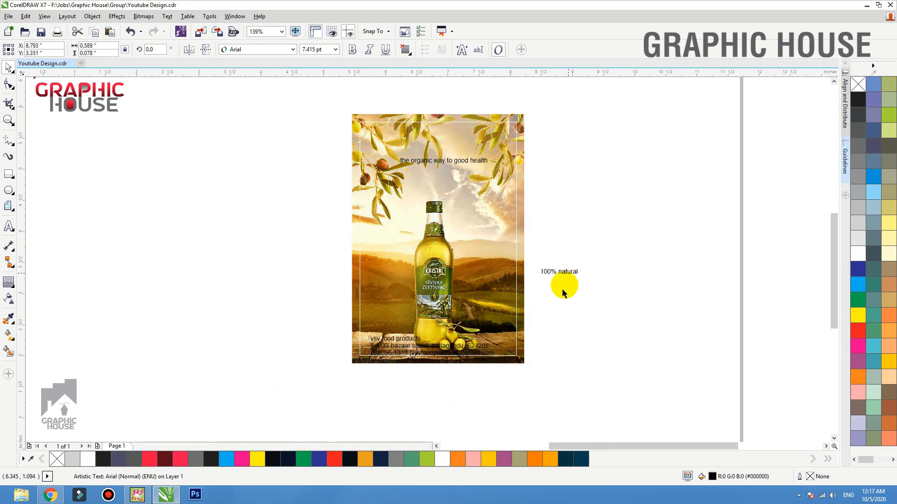
# Colour the three-line contact text on the wooden table white.
pyautogui.click(516, 367)
pyautogui.hotkey('shift', 'F2')
pyautogui.moveTo(612, 400); pyautogui.dragTo(296, 429)
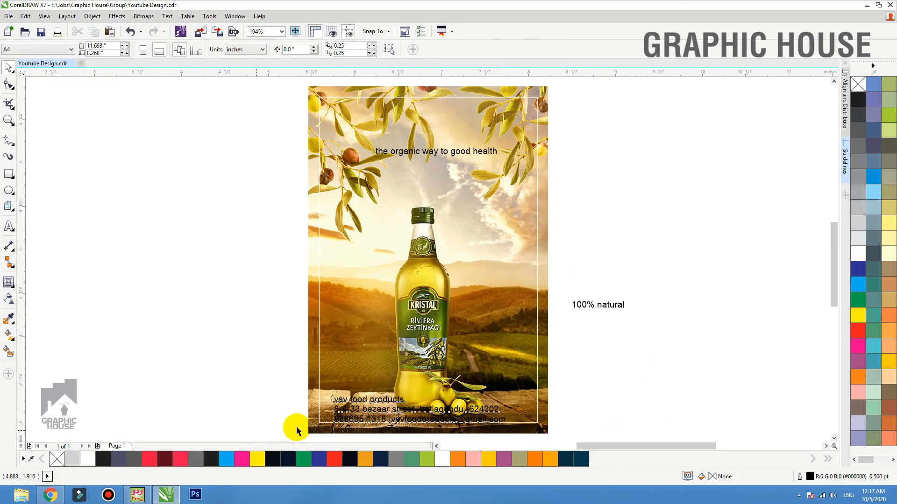
pyautogui.click(866, 254)
pyautogui.click(858, 254)
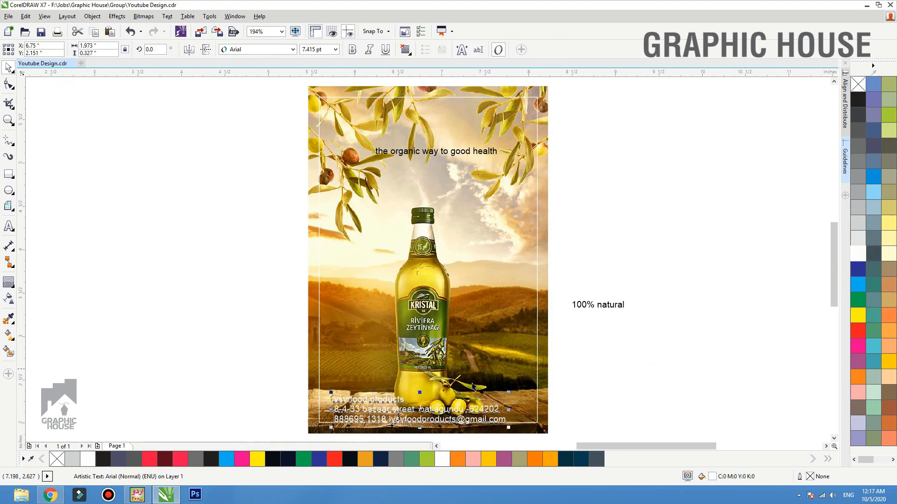
pyautogui.click(568, 382)
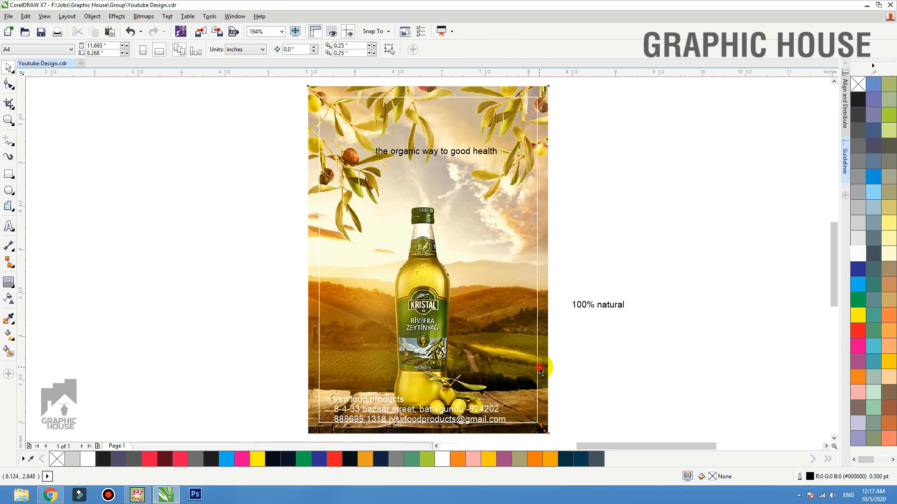
# Duplicate the framed photo with its white inner border next to the original poster.
pyautogui.click(540, 369)
pyautogui.scroll(-3, 465, 262)
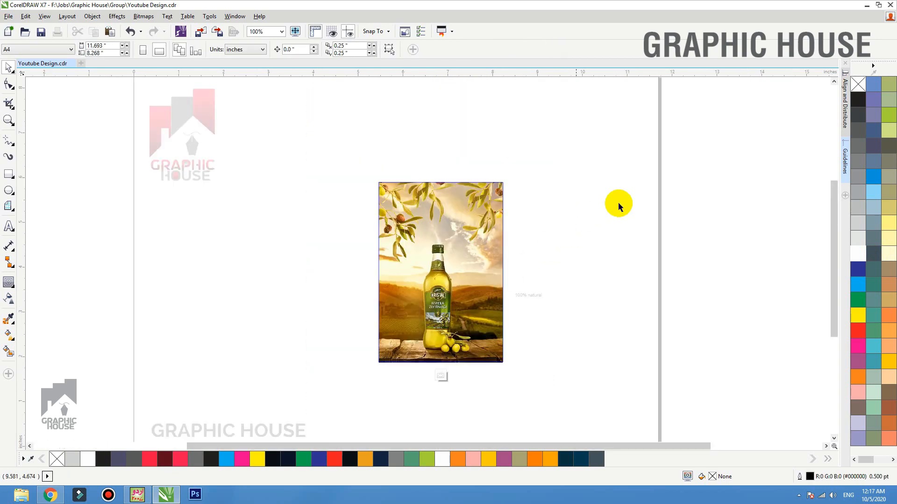
pyautogui.moveTo(535, 164); pyautogui.dragTo(483, 218)
pyautogui.moveTo(485, 266); pyautogui.dragTo(602, 280)
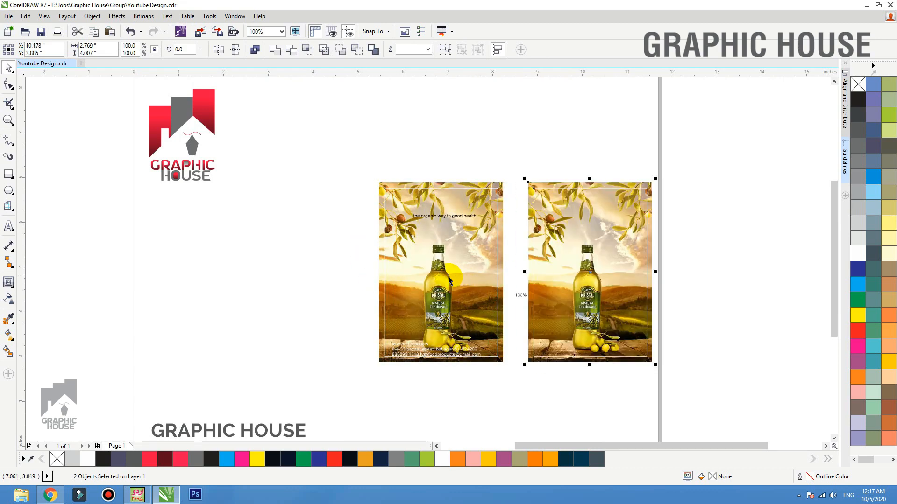
# Draw a rectangle about 2.77 by 0.67 inches across the original poster's bottom edge and fill it green.
pyautogui.click(502, 199)
pyautogui.hotkey('shift', 'F2')
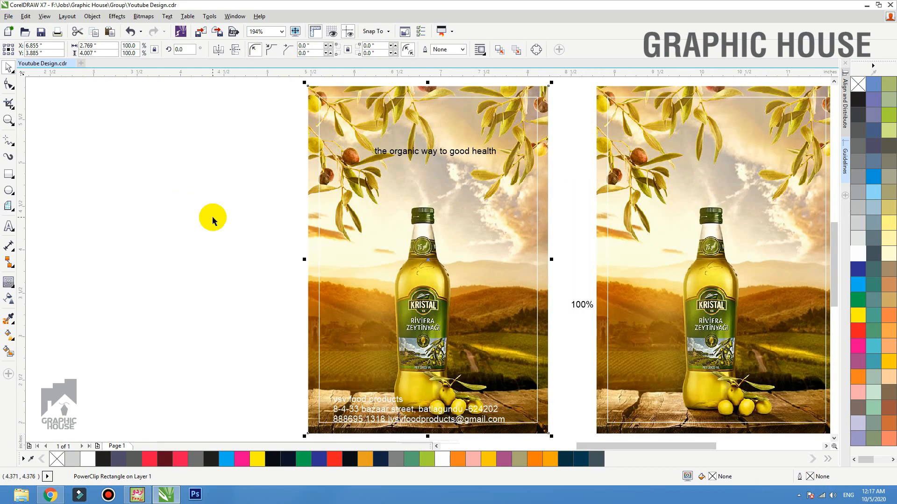
pyautogui.click(421, 412)
pyautogui.press('F2')
pyautogui.moveTo(207, 320); pyautogui.dragTo(649, 460)
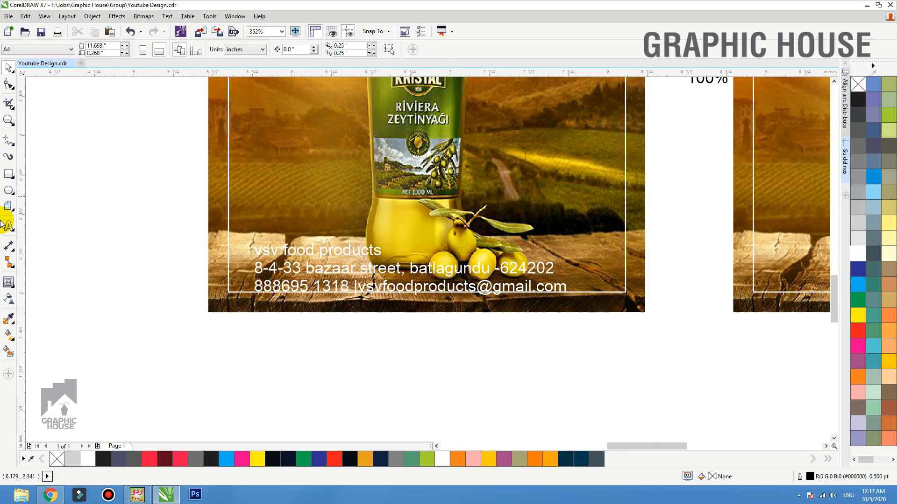
pyautogui.click(6, 175)
pyautogui.moveTo(206, 312)
pyautogui.mouseDown()
pyautogui.moveTo(644, 227)
pyautogui.moveTo(653, 194)
pyautogui.moveTo(648, 206)
pyautogui.mouseUp()
pyautogui.press('space')
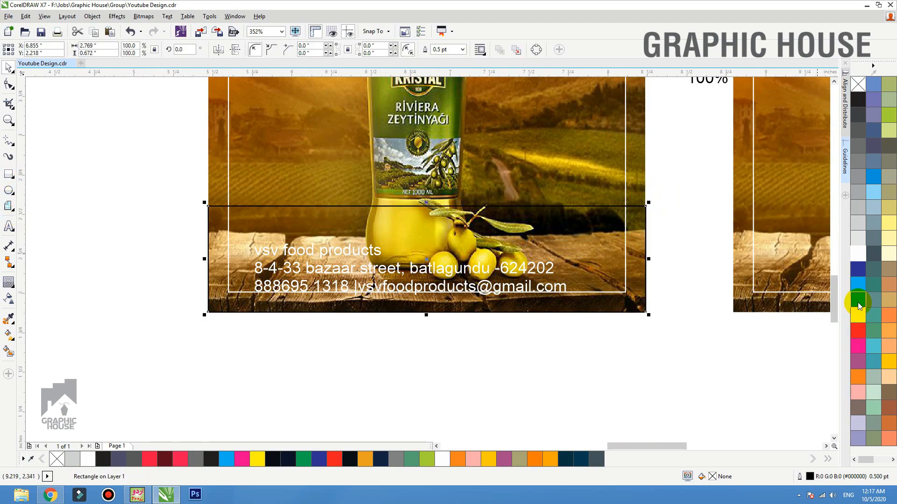
pyautogui.click(858, 302)
# Bring the contact text in front of the green band and remove the band's outline.
pyautogui.moveTo(626, 343); pyautogui.dragTo(156, 148)
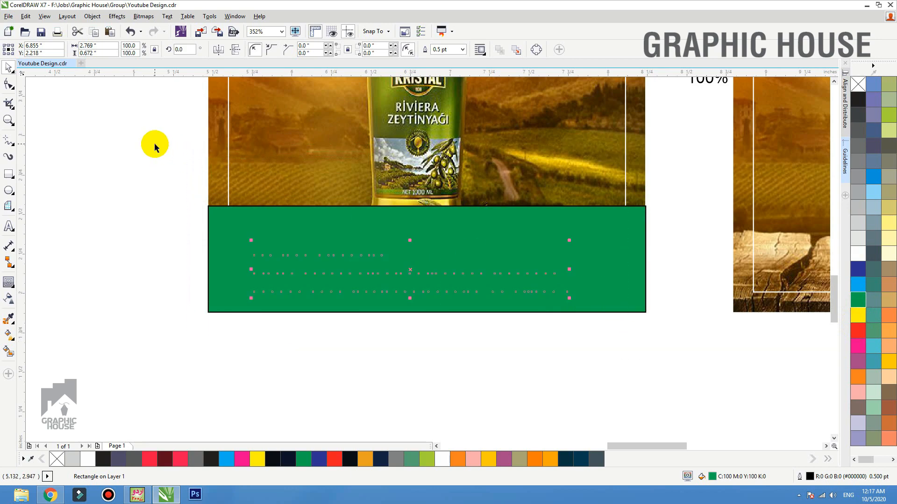
pyautogui.hotkey('shift', 'pageup')
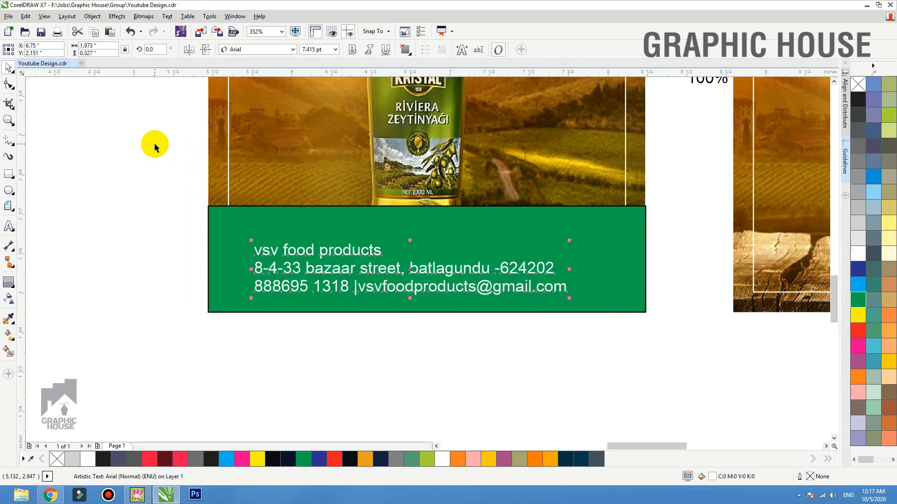
pyautogui.click(616, 238)
pyautogui.click(641, 341)
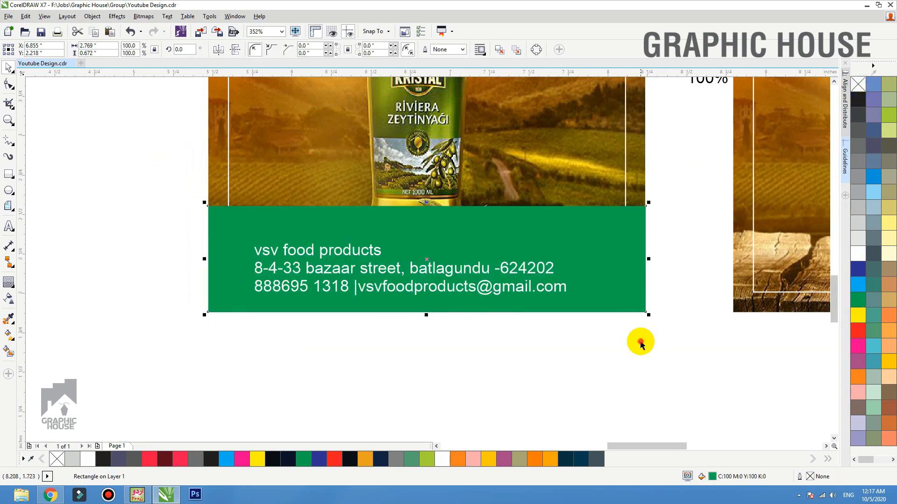
# Place the green band inside the original poster's photo frame.
pyautogui.click(633, 176)
pyautogui.hotkey('shift', 'F2')
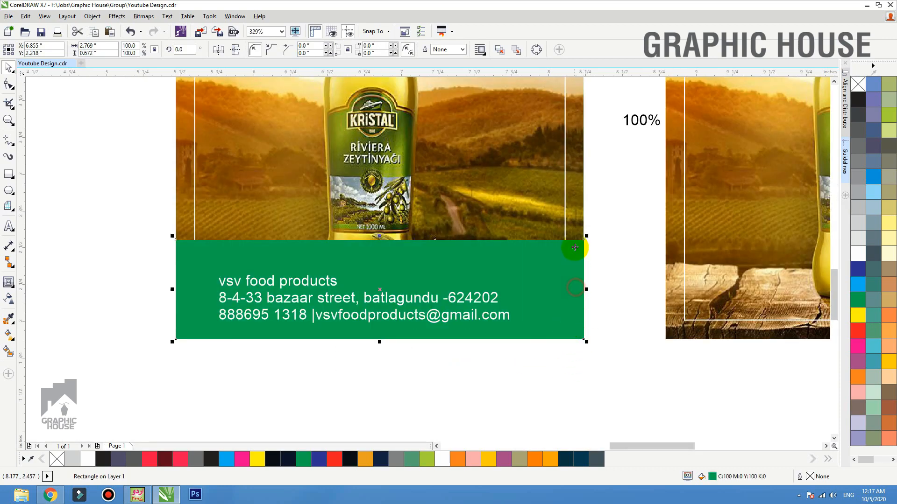
pyautogui.click(581, 232)
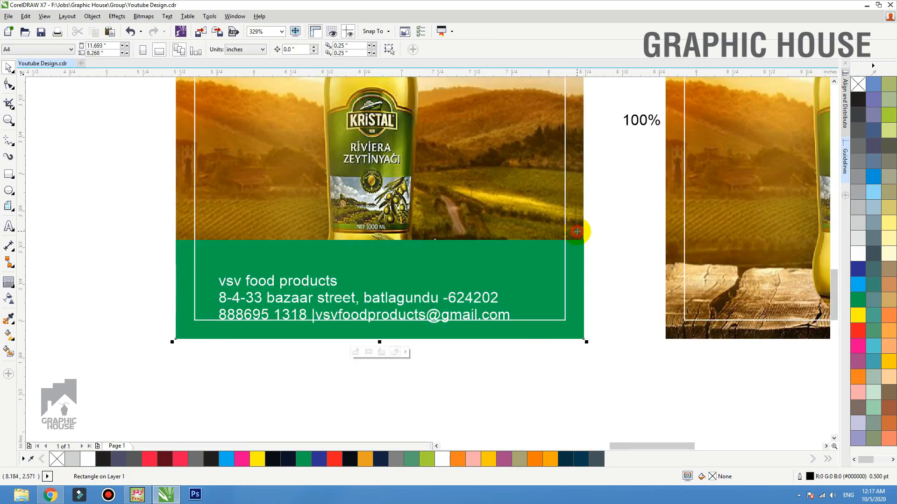
# Edit the poster frame's contents and scale the bottle photo down to about 2.13 by 3.11 inches.
pyautogui.keyDown('ctrl'); pyautogui.click(577, 232); pyautogui.keyUp('ctrl')
pyautogui.moveTo(516, 296); pyautogui.dragTo(551, 358)
pyautogui.hotkey('ctrl', 'z')
pyautogui.click(376, 231)
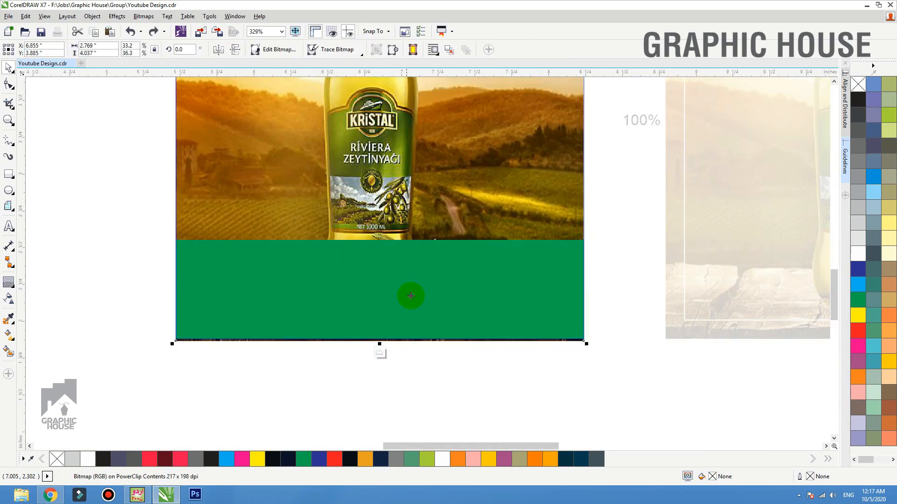
pyautogui.hotkey('shift', 'F2')
pyautogui.moveTo(552, 82); pyautogui.dragTo(523, 109)
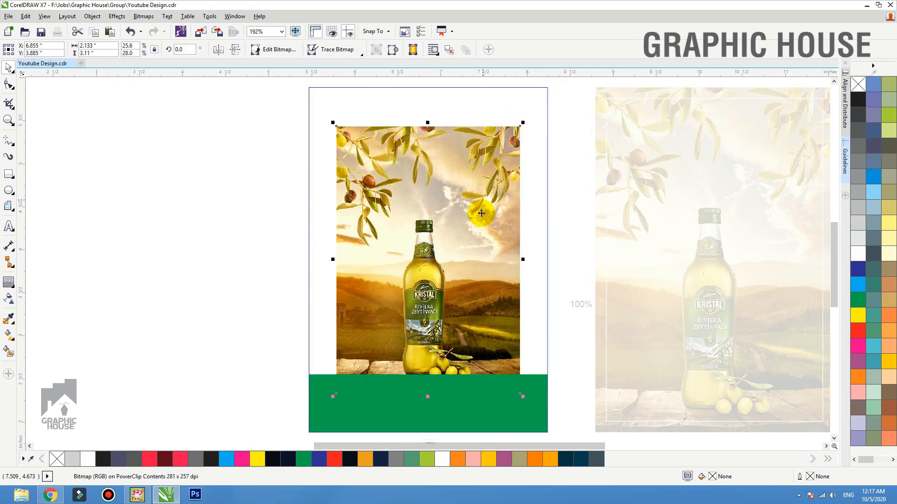
# Enlarge the bottle photo to about 2.80 by 4.08 inches, position it across the frame's full width above the band, and finish editing the frame.
pyautogui.moveTo(480, 203); pyautogui.dragTo(476, 207)
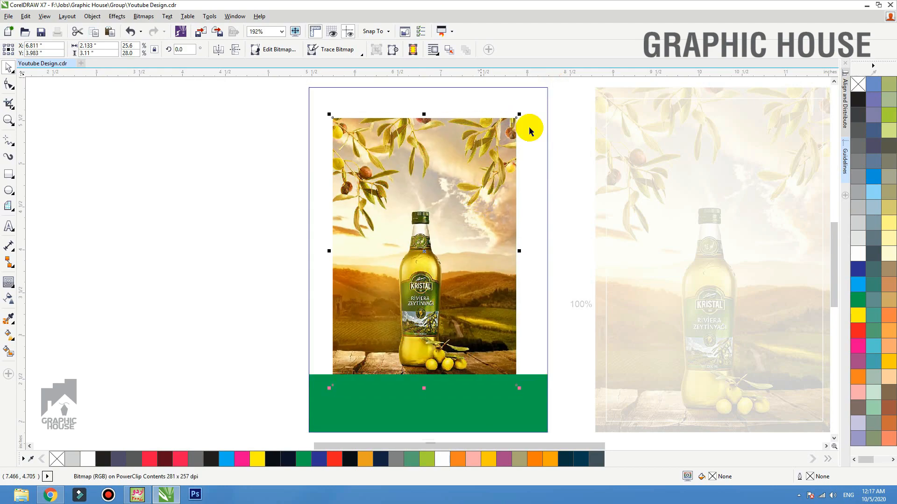
pyautogui.moveTo(518, 114); pyautogui.dragTo(572, 70)
pyautogui.scroll(-3, 391, 243)
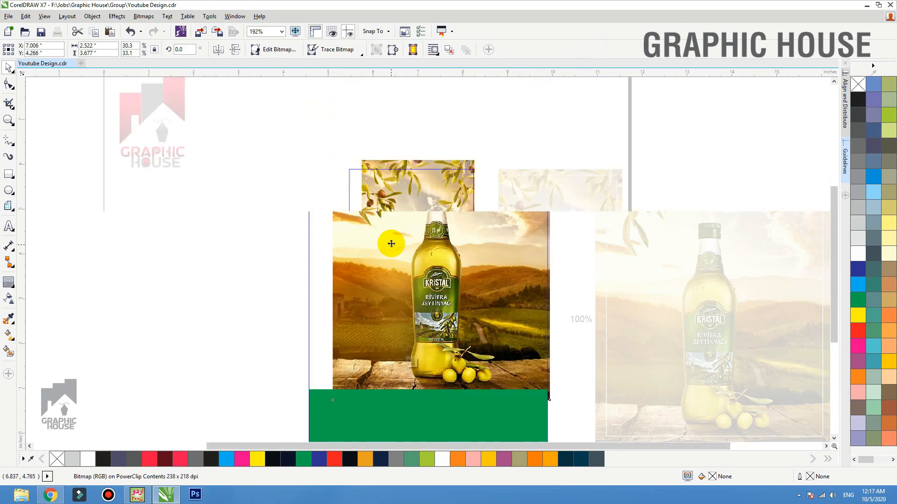
pyautogui.moveTo(358, 155); pyautogui.dragTo(341, 137)
pyautogui.scroll(3, 455, 276)
pyautogui.moveTo(427, 226); pyautogui.dragTo(427, 228)
pyautogui.scroll(-4, 367, 383)
pyautogui.press('F2')
pyautogui.moveTo(446, 375); pyautogui.dragTo(260, 234)
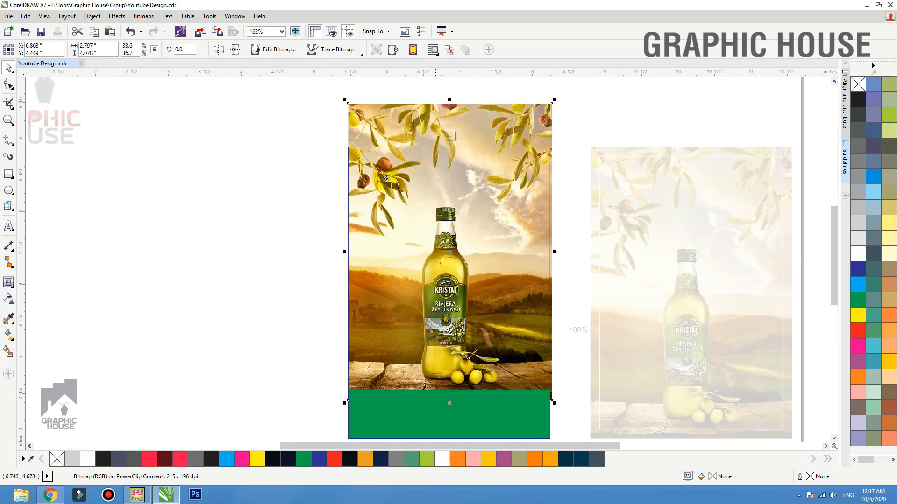
pyautogui.keyDown('ctrl'); pyautogui.click(267, 274); pyautogui.keyUp('ctrl')
# Reopen the poster frame's contents and fill the bottom band with the dark green sampled from the bottle.
pyautogui.press('F2')
pyautogui.moveTo(286, 336); pyautogui.dragTo(647, 471)
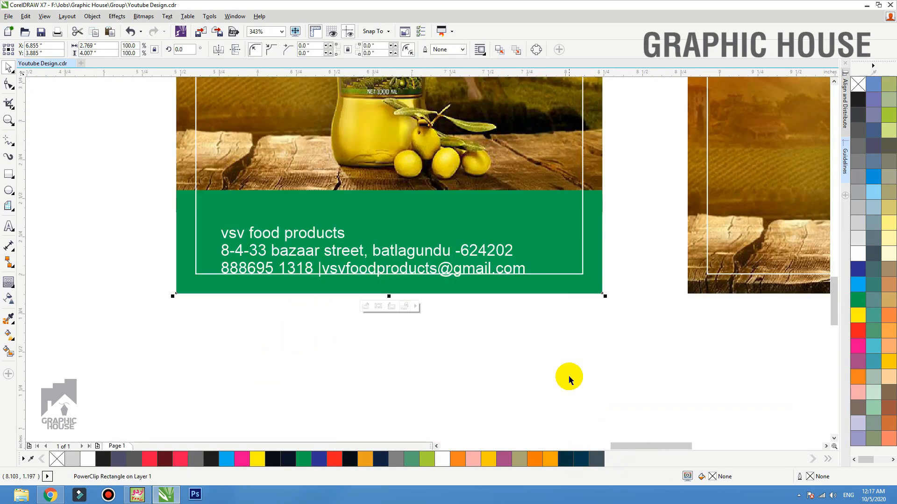
pyautogui.keyDown('ctrl'); pyautogui.click(581, 293); pyautogui.keyUp('ctrl')
pyautogui.scroll(-3, 537, 326)
pyautogui.press('F2')
pyautogui.moveTo(626, 341); pyautogui.dragTo(395, 202)
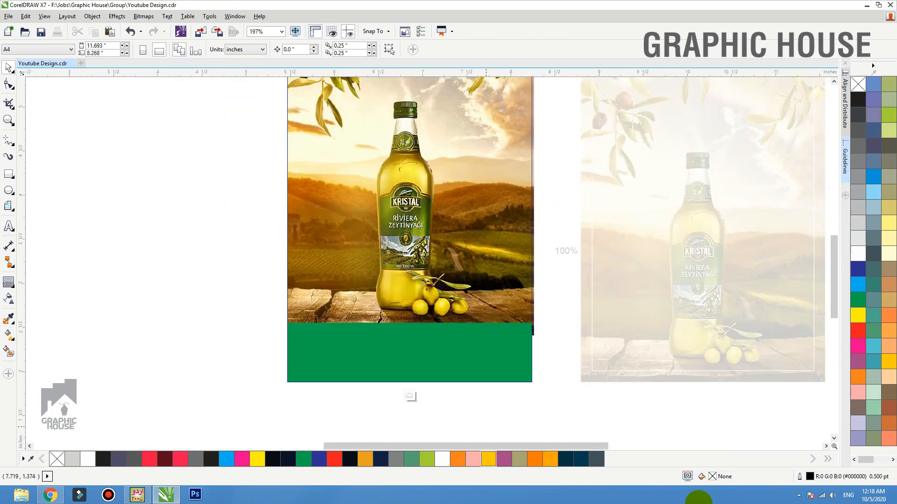
pyautogui.click(430, 203)
pyautogui.click(426, 343)
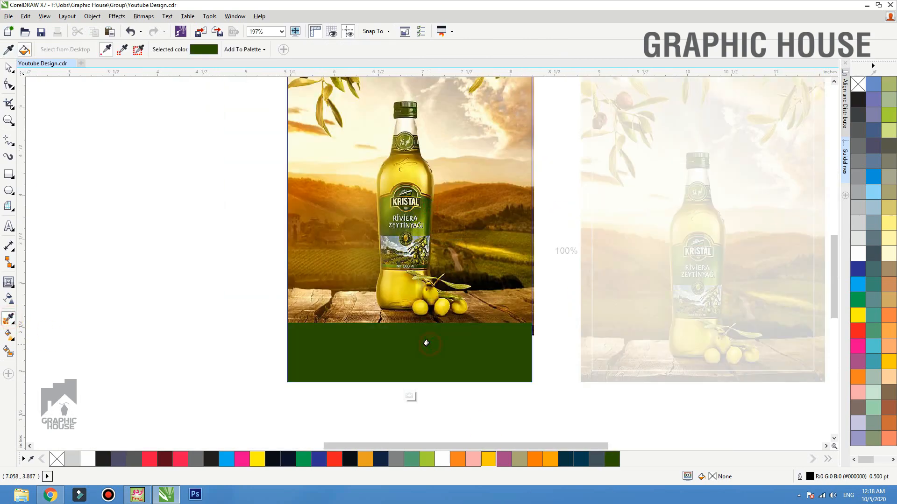
# Widen the green band to about 2.98 inches and place a white copy behind it, tilted about 1.3 degrees.
pyautogui.press('space')
pyautogui.click(496, 356)
pyautogui.moveTo(535, 352); pyautogui.dragTo(544, 351)
pyautogui.press('z')
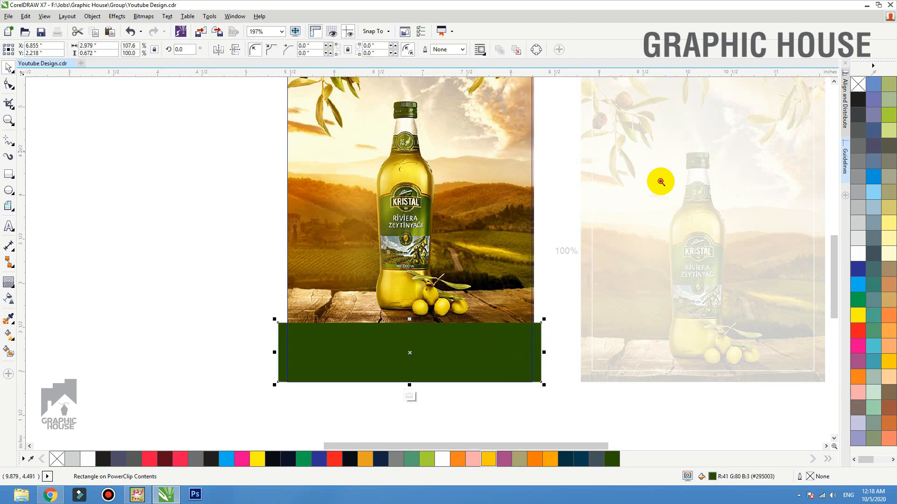
pyautogui.moveTo(675, 162); pyautogui.dragTo(196, 396)
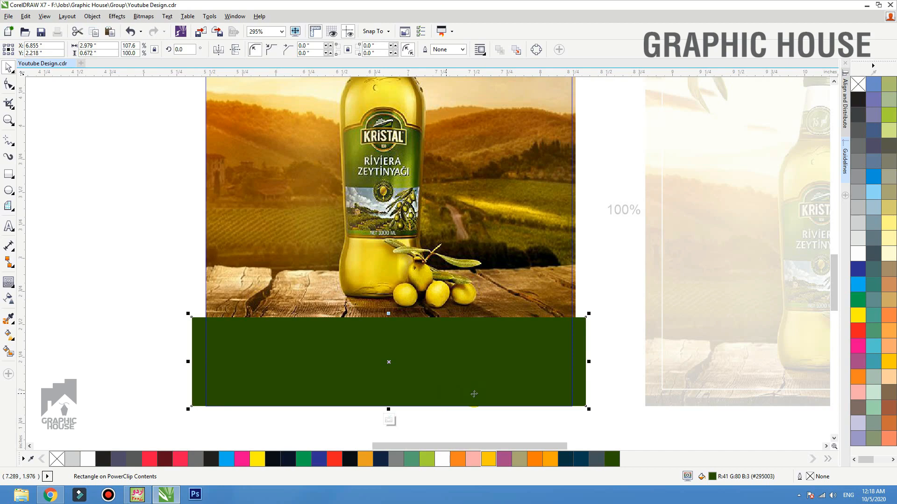
pyautogui.moveTo(590, 361)
pyautogui.mouseDown()
pyautogui.moveTo(590, 354)
pyautogui.moveTo(592, 369)
pyautogui.moveTo(591, 352)
pyautogui.mouseUp()
pyautogui.click(860, 256)
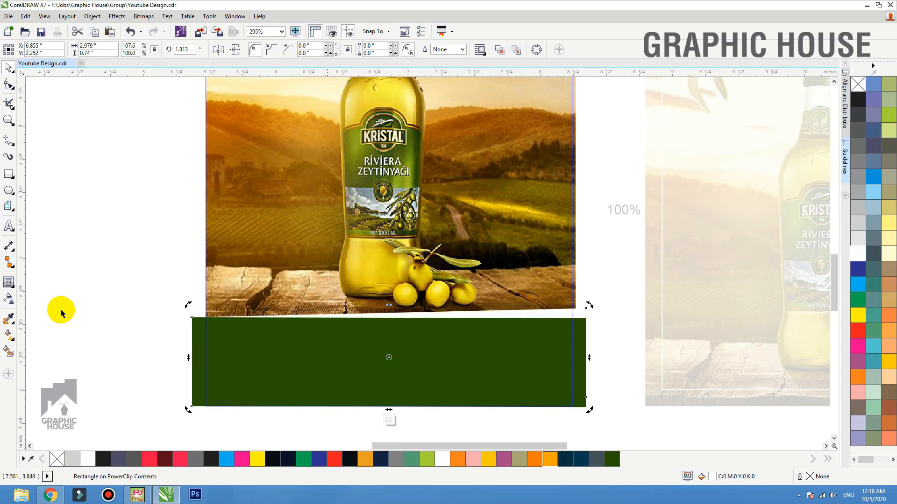
# Fill the tilted copy behind the band with golden yellow sampled from the photo and finish editing the frame.
pyautogui.click(9, 319)
pyautogui.click(411, 286)
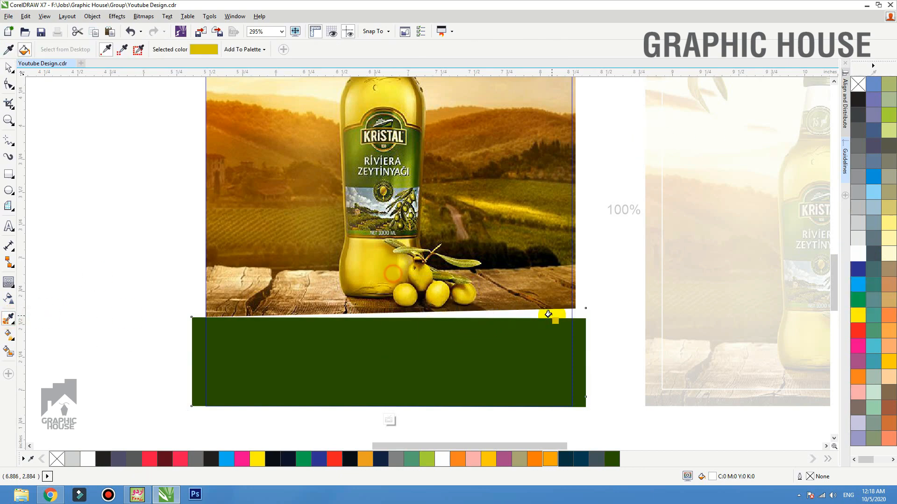
pyautogui.click(554, 315)
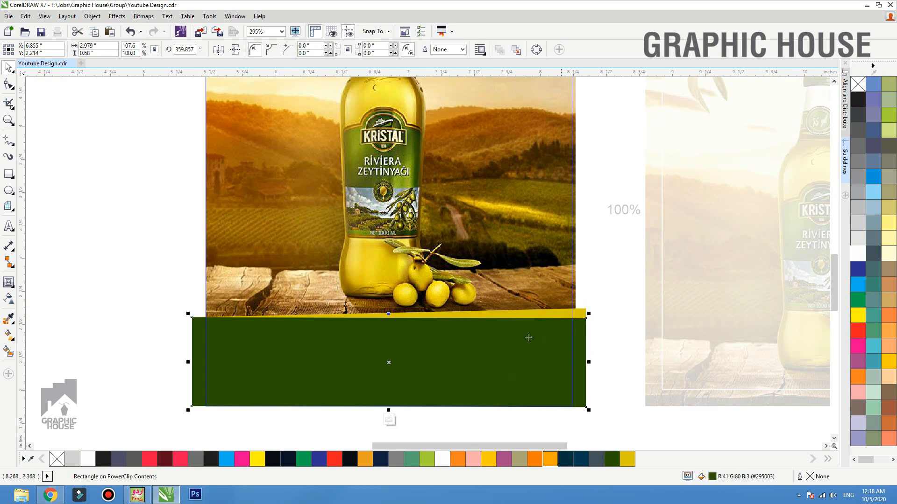
pyautogui.keyDown('ctrl'); pyautogui.click(180, 345); pyautogui.keyUp('ctrl')
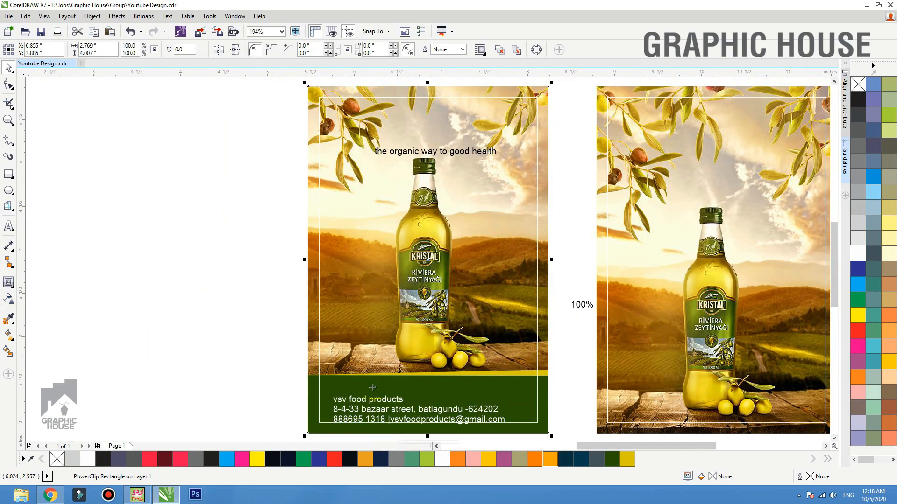
# Set the contact text in Roboto Condensed inside the white border and break it into separate lines.
pyautogui.click(370, 401)
pyautogui.press('F2')
pyautogui.moveTo(240, 363); pyautogui.dragTo(612, 471)
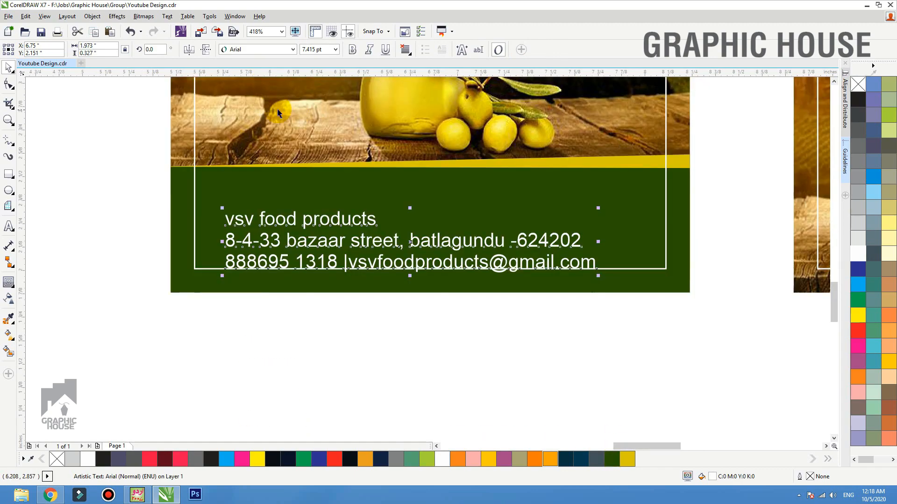
pyautogui.click(251, 50)
pyautogui.moveTo(280, 73)
pyautogui.click(471, 92)
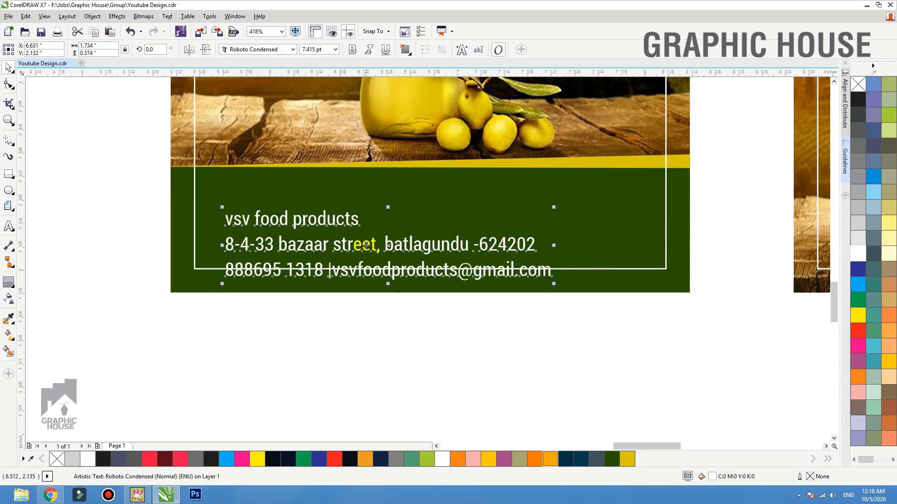
pyautogui.moveTo(365, 245); pyautogui.dragTo(353, 229)
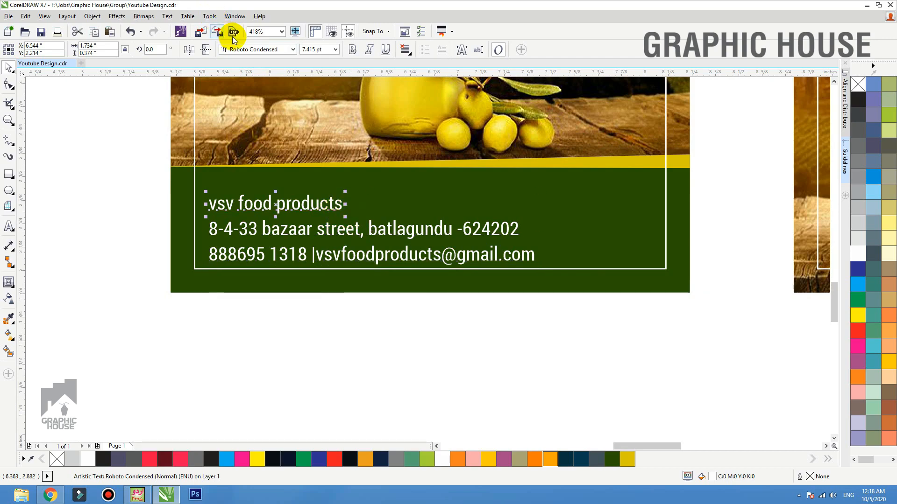
# Try the REGATA and REVOLUTION fonts on the company name line.
pyautogui.click(236, 49)
pyautogui.moveTo(260, 86)
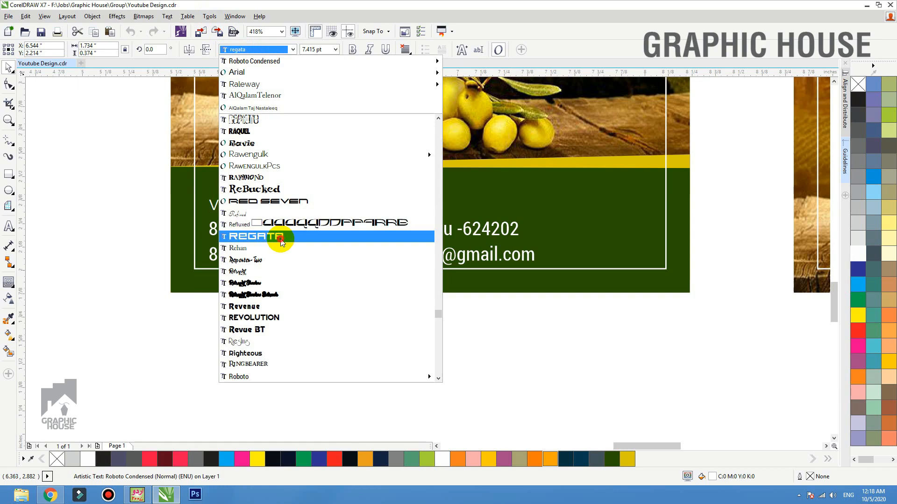
pyautogui.click(285, 236)
pyautogui.click(250, 50)
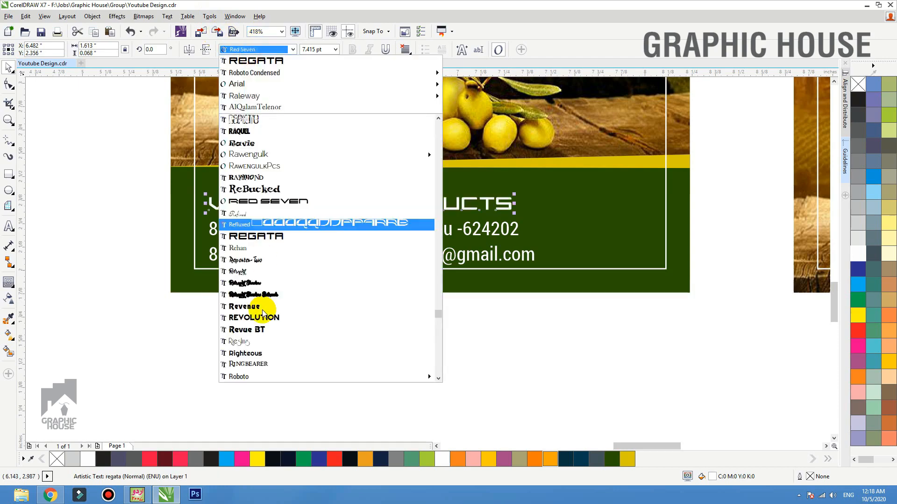
pyautogui.click(266, 316)
# Set the company name line in the ROSSALYN font and enlarge it to about 12.7 pt.
pyautogui.click(256, 49)
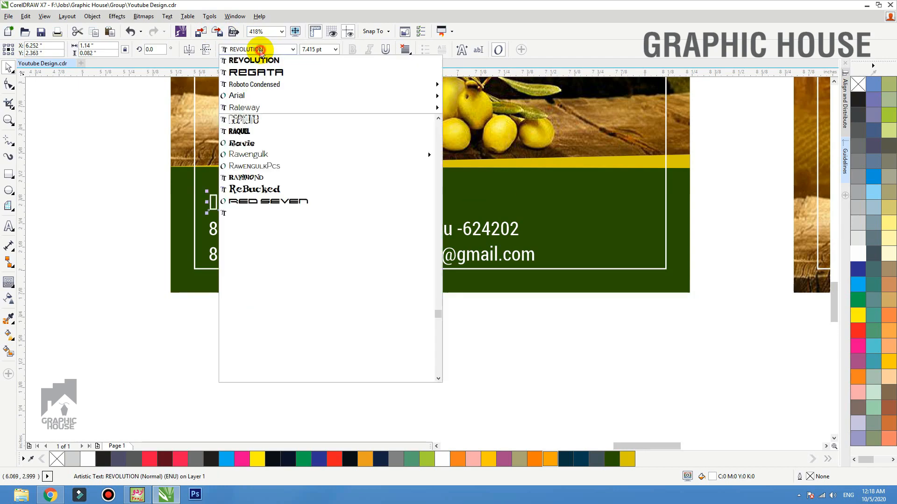
pyautogui.moveTo(271, 334)
pyautogui.scroll(-3, 270, 323)
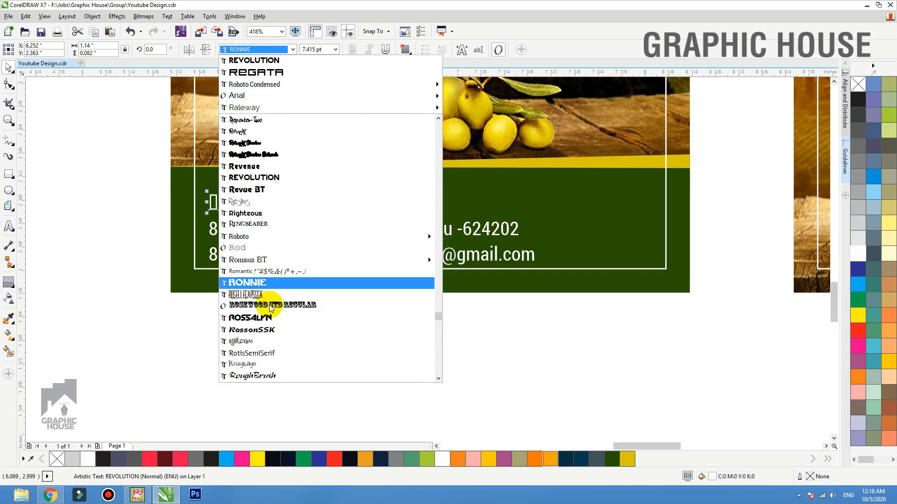
pyautogui.click(261, 282)
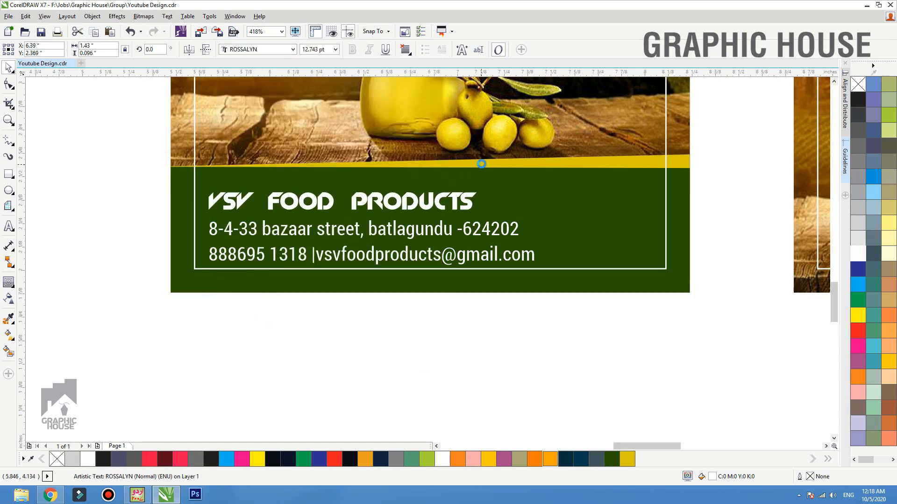
# Left-align the company name with the address and contact lines on the green band.
pyautogui.click(486, 229)
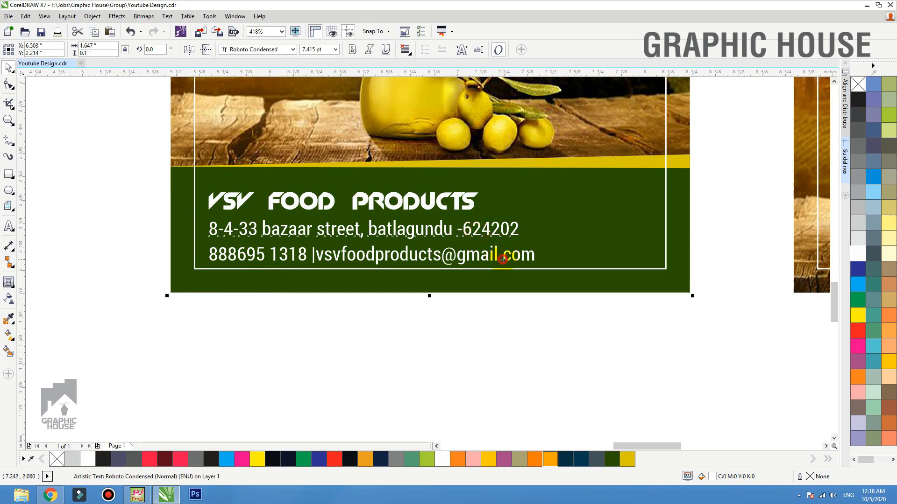
pyautogui.moveTo(602, 310); pyautogui.dragTo(173, 215)
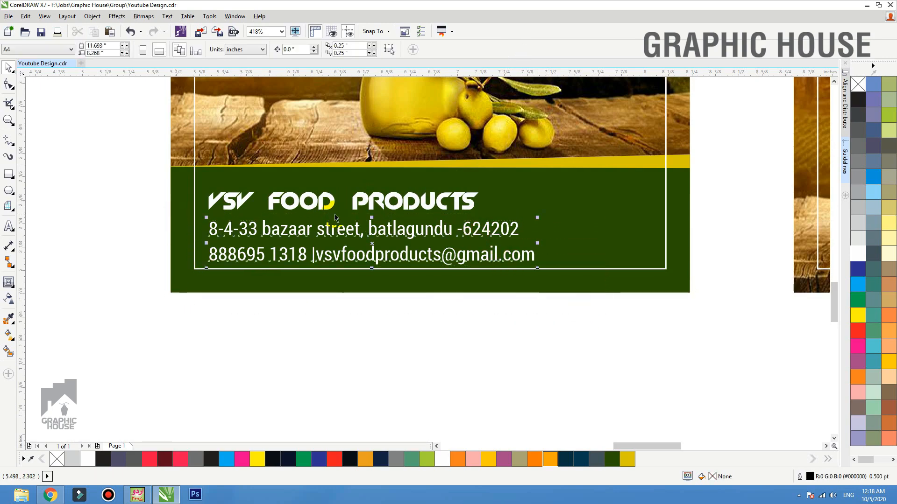
pyautogui.click(416, 316)
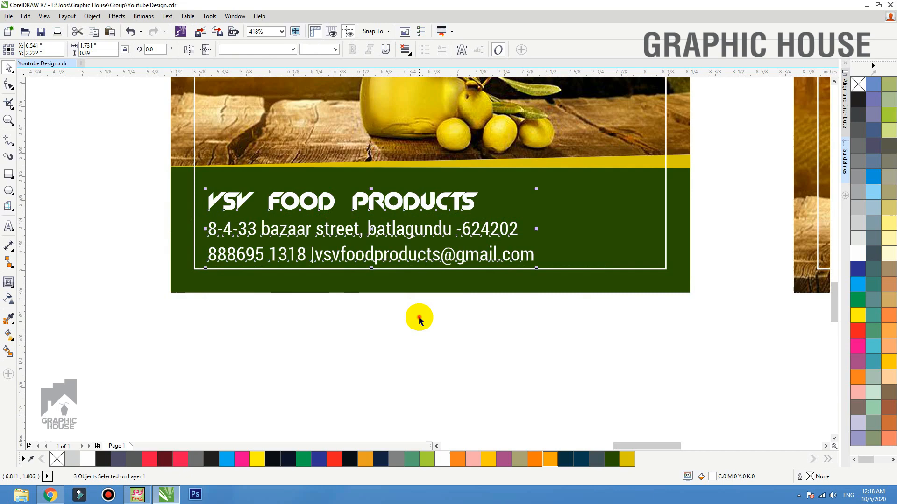
# Scale the address and contact lines down to about 5.6 pt and move the company name down close above them.
pyautogui.click(456, 263)
pyautogui.click(449, 263)
pyautogui.keyDown('shift'); pyautogui.click(467, 232); pyautogui.keyUp('shift')
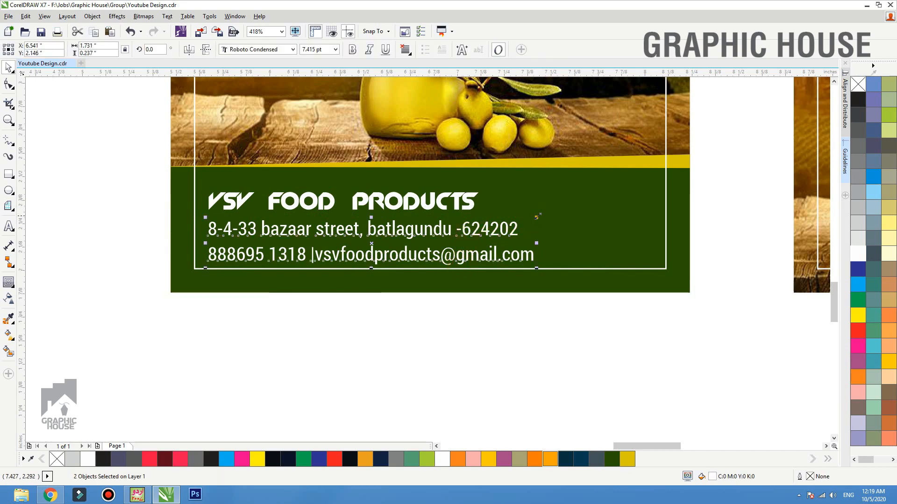
pyautogui.moveTo(538, 217); pyautogui.dragTo(457, 228)
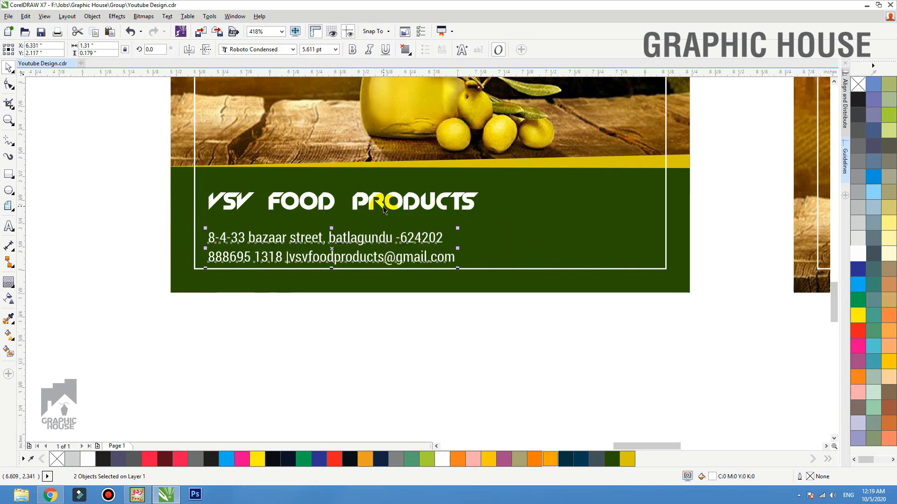
pyautogui.moveTo(384, 210); pyautogui.dragTo(381, 221)
pyautogui.click(536, 334)
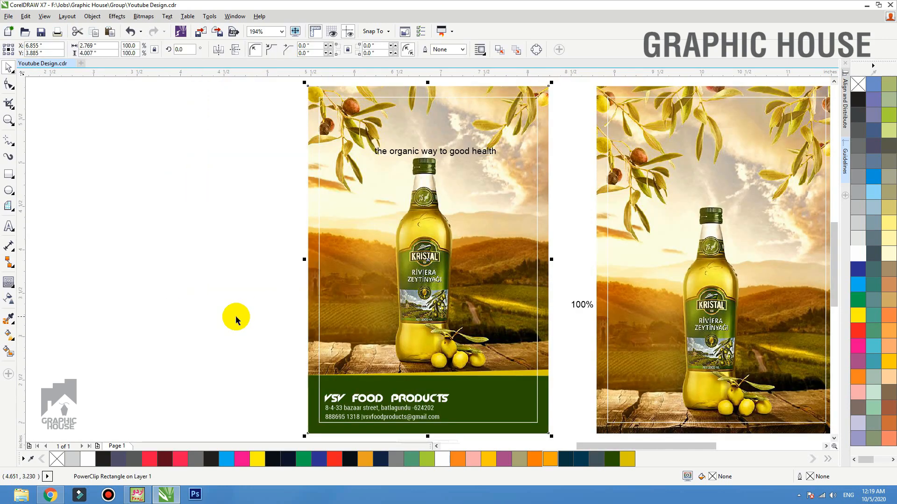
# Try the Ballantines-Heavy font on the tagline above the bottle.
pyautogui.click(442, 155)
pyautogui.click(238, 49)
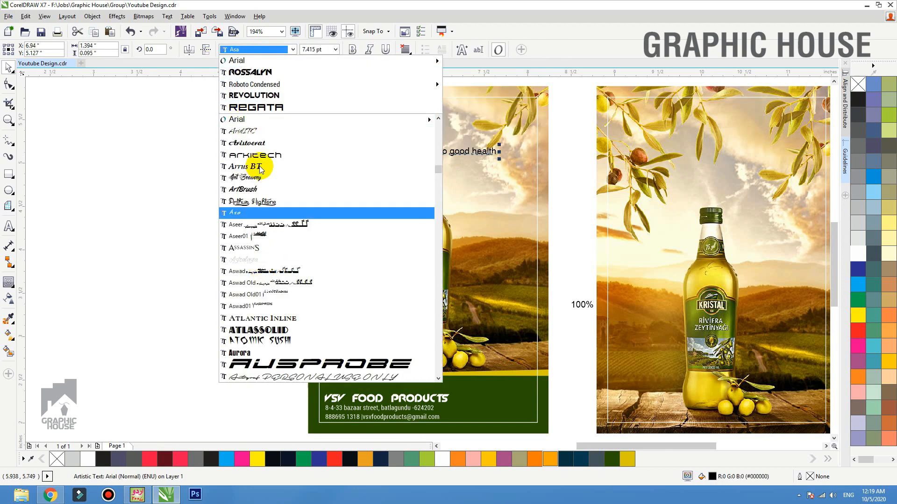
pyautogui.scroll(-3, 260, 187)
pyautogui.click(280, 327)
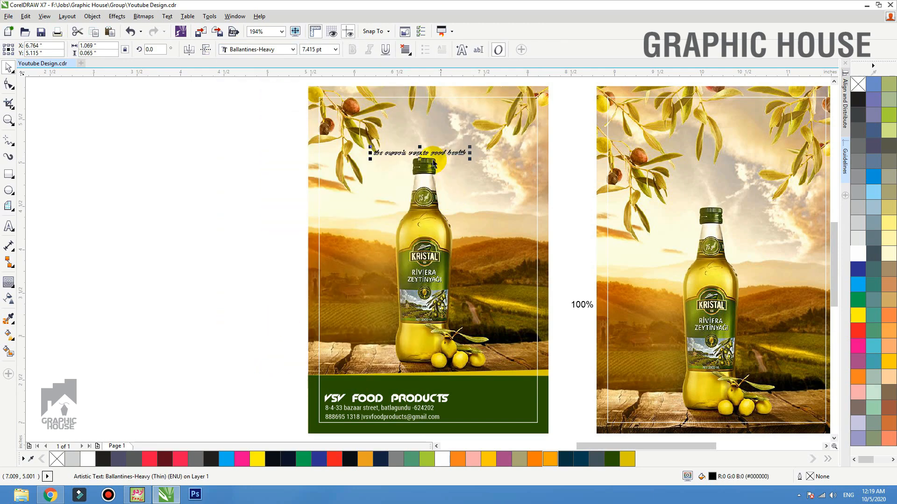
pyautogui.scroll(4, 416, 176)
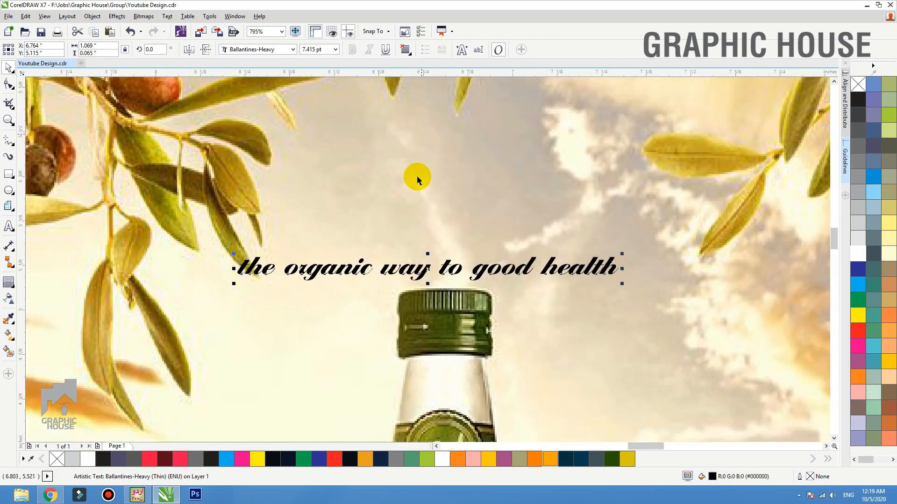
# Set the tagline in the Barbershop in Thailand font.
pyautogui.click(242, 50)
pyautogui.scroll(-3, 262, 187)
pyautogui.click(264, 284)
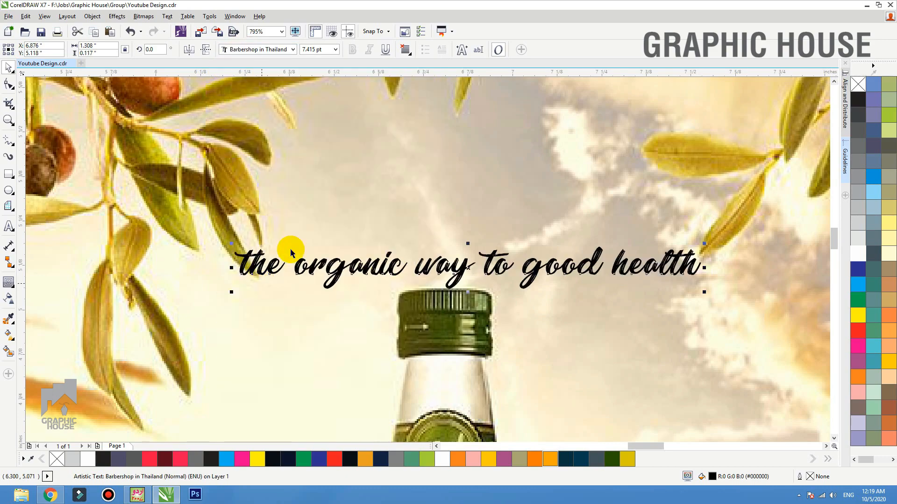
# Move the tagline higher above the bottle and break it into two lines after "way".
pyautogui.scroll(-1, 468, 268)
pyautogui.moveTo(469, 269); pyautogui.dragTo(516, 224)
pyautogui.doubleClick(518, 227)
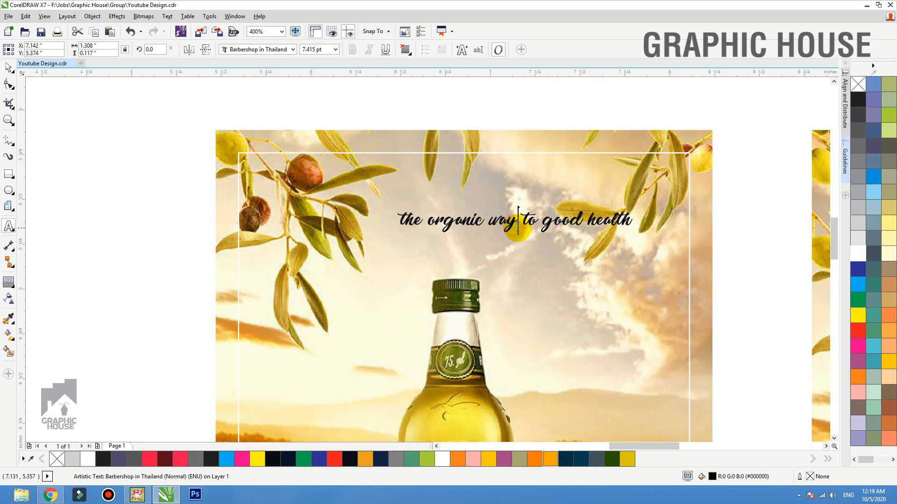
pyautogui.press('Return')
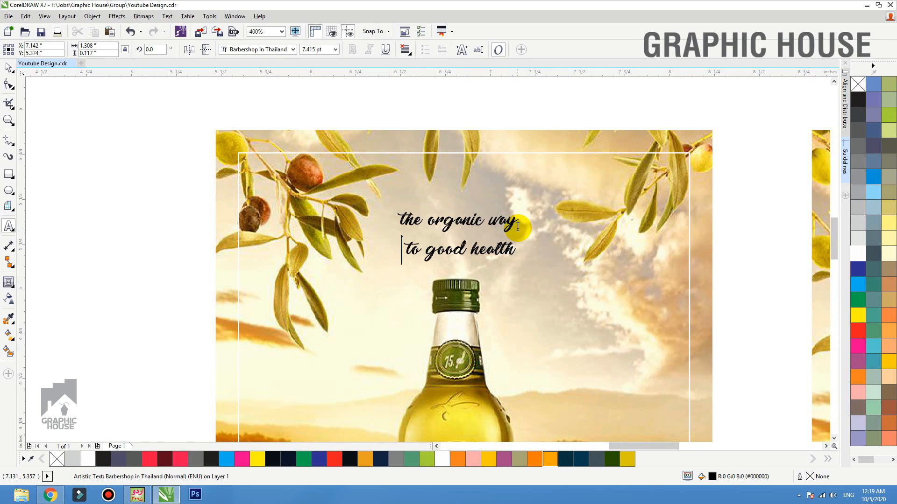
pyautogui.click(9, 67)
# Change the tagline's capitalization to Title Case.
pyautogui.click(168, 16)
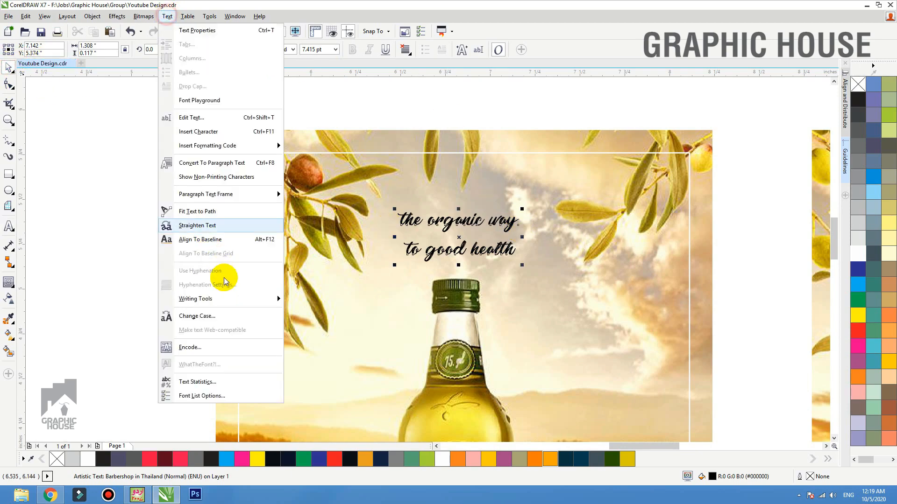
pyautogui.click(196, 316)
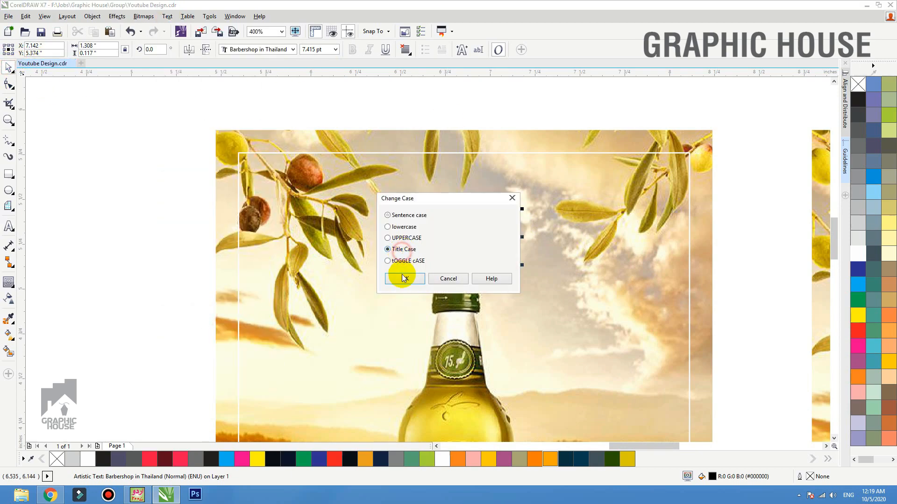
pyautogui.click(404, 278)
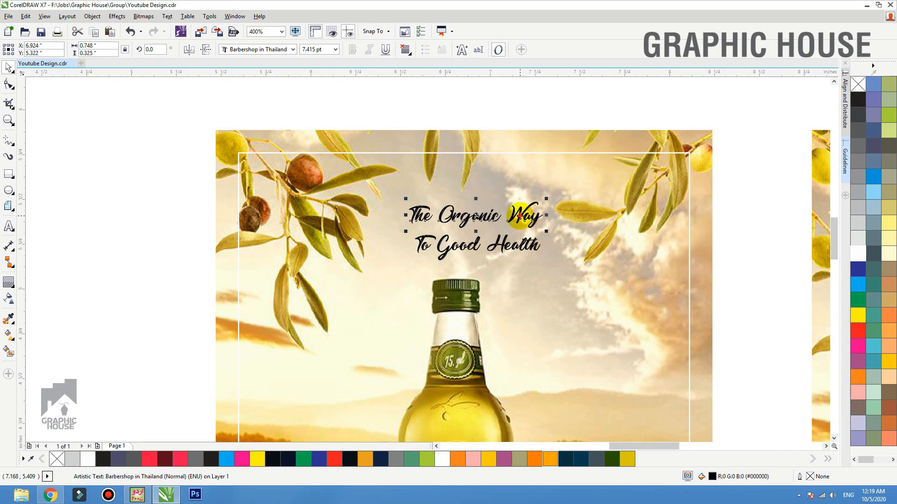
# Stagger the two tagline lines, with "To Good Health" offset to the right under "The Organic Way", and group them.
pyautogui.moveTo(520, 216)
pyautogui.mouseDown()
pyautogui.moveTo(502, 220)
pyautogui.moveTo(513, 243)
pyautogui.moveTo(524, 243)
pyautogui.mouseUp()
pyautogui.keyDown('shift'); pyautogui.click(506, 220); pyautogui.keyUp('shift')
pyautogui.hotkey('ctrl', 'g')
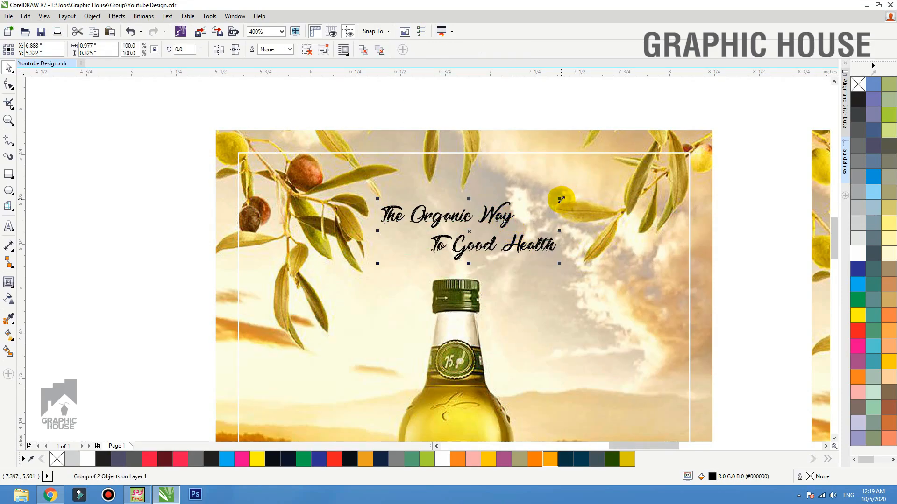
# Enlarge the grouped tagline to about 1.128 in wide above the bottle and fill it with dark green #295003.
pyautogui.moveTo(560, 200)
pyautogui.mouseDown()
pyautogui.moveTo(570, 190)
pyautogui.moveTo(577, 196)
pyautogui.mouseUp()
pyautogui.moveTo(528, 244); pyautogui.dragTo(537, 248)
pyautogui.click(612, 459)
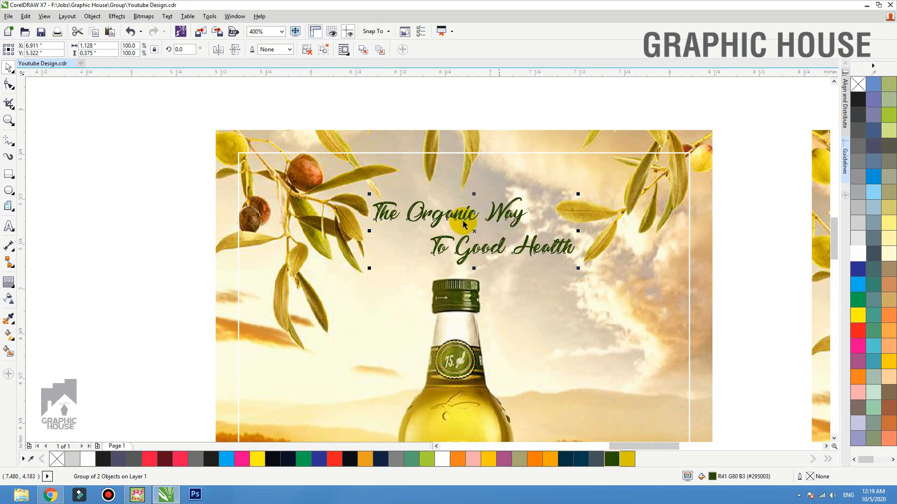
# Add a drop shadow to the tagline group with an opacity of 88 and a feathering of 5.
pyautogui.click(13, 286)
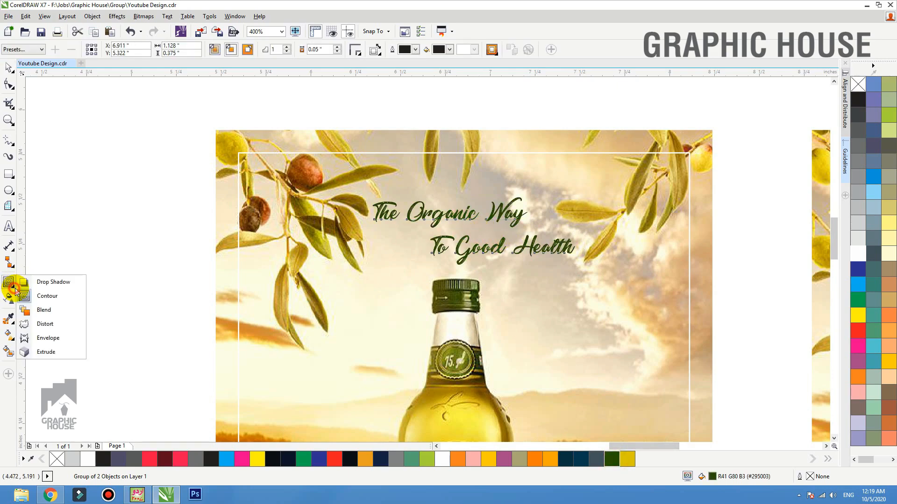
pyautogui.click(60, 283)
pyautogui.moveTo(473, 231); pyautogui.dragTo(468, 262)
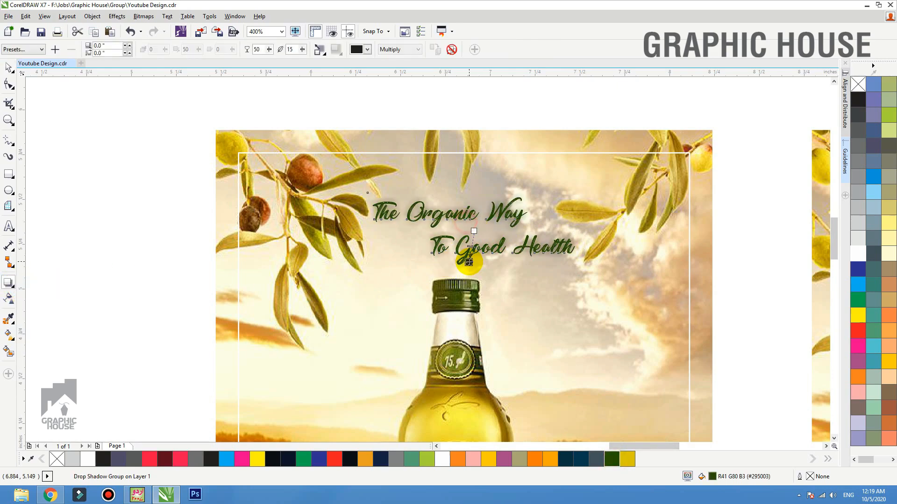
pyautogui.click(258, 49)
pyautogui.write('88')
pyautogui.press('Tab')
pyautogui.write('5')
pyautogui.press('Return')
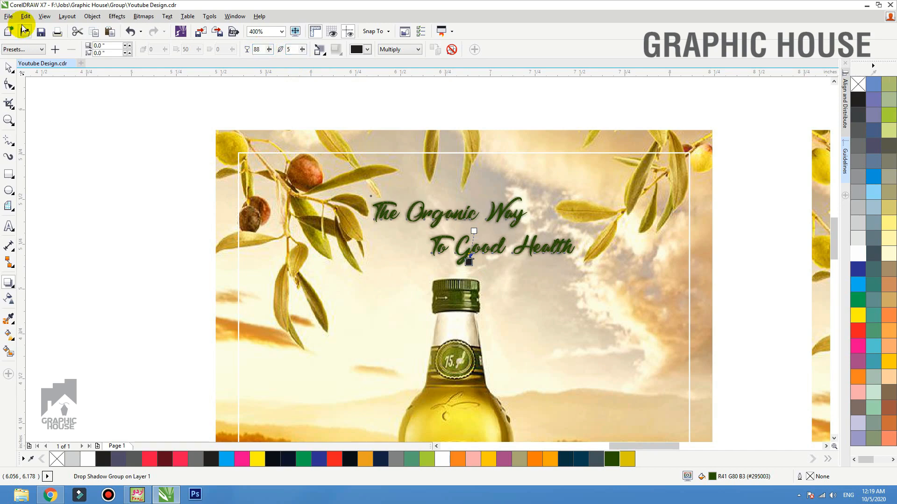
# Set the tagline shadow's color to yellow and its merge mode to Add, and deselect the tagline.
pyautogui.click(355, 49)
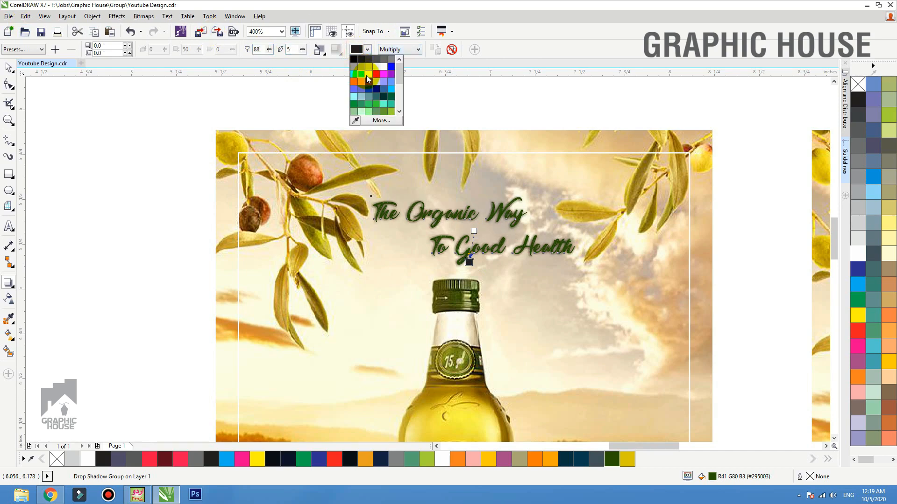
pyautogui.click(367, 74)
pyautogui.click(362, 50)
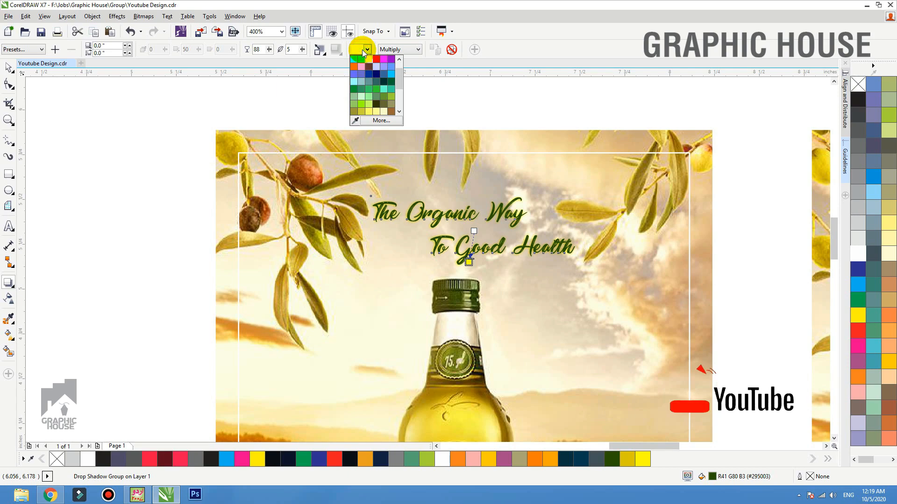
pyautogui.click(400, 49)
pyautogui.click(389, 63)
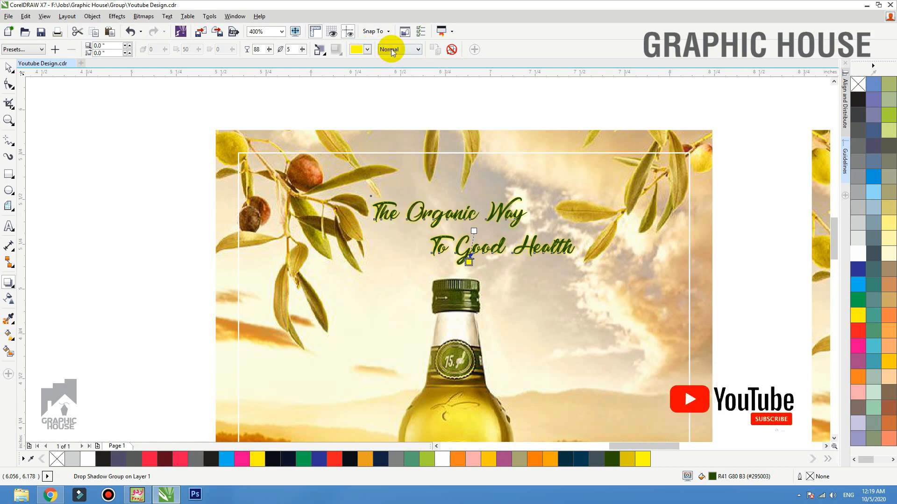
pyautogui.click(391, 49)
pyautogui.click(391, 60)
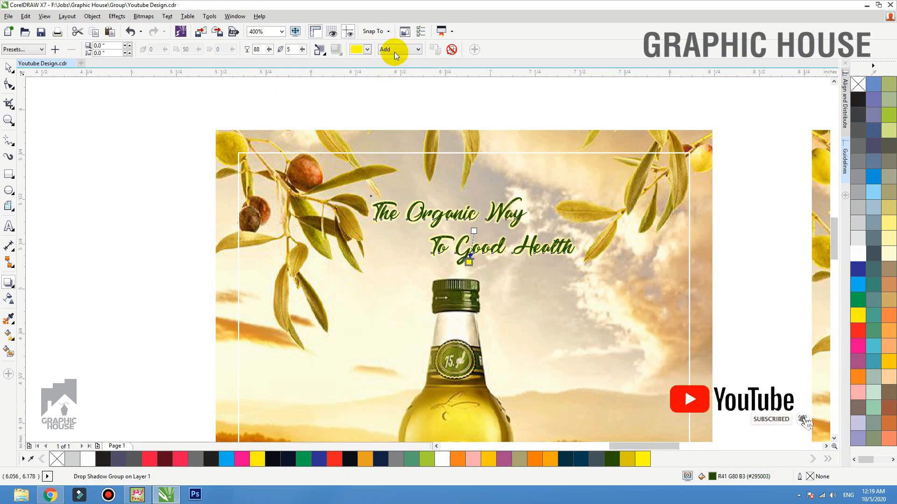
pyautogui.click(7, 69)
pyautogui.click(26, 150)
pyautogui.click(356, 144)
pyautogui.hotkey('shift', 'F2')
pyautogui.click(271, 181)
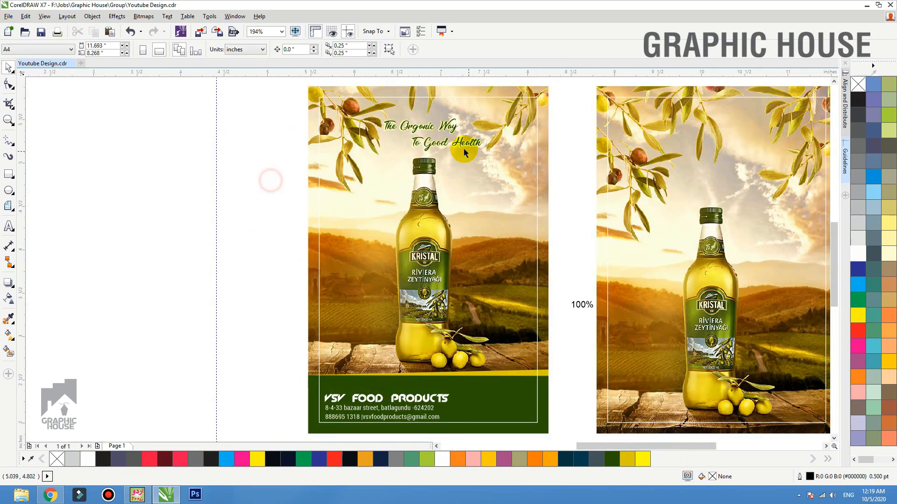
# Move the "100% natural" text into the empty area to the left of the poster.
pyautogui.click(470, 144)
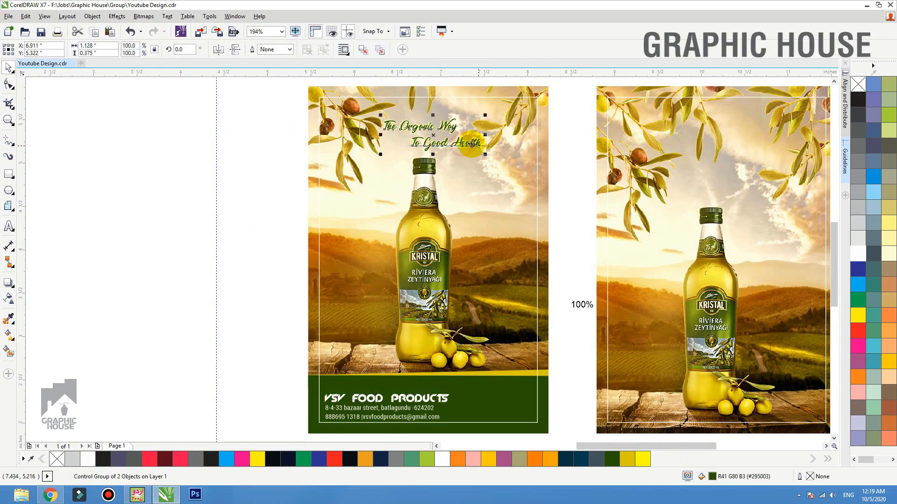
pyautogui.click(215, 335)
pyautogui.click(432, 400)
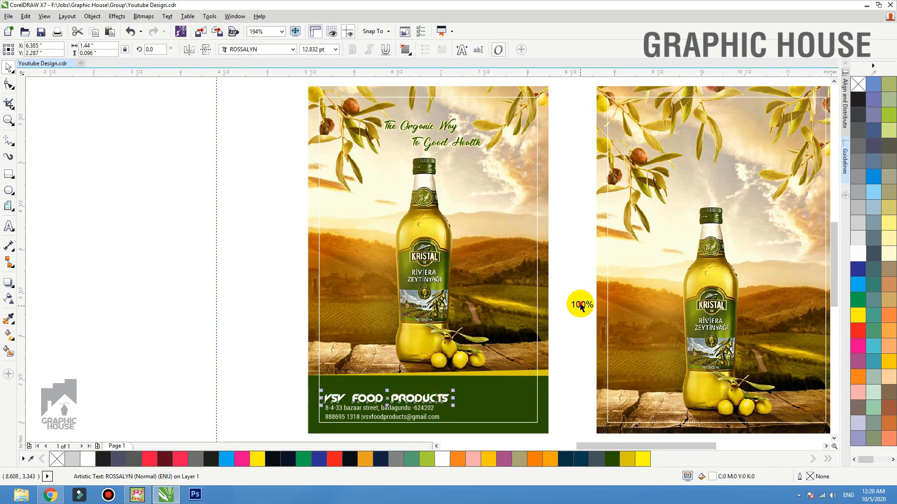
pyautogui.moveTo(580, 305); pyautogui.dragTo(232, 314)
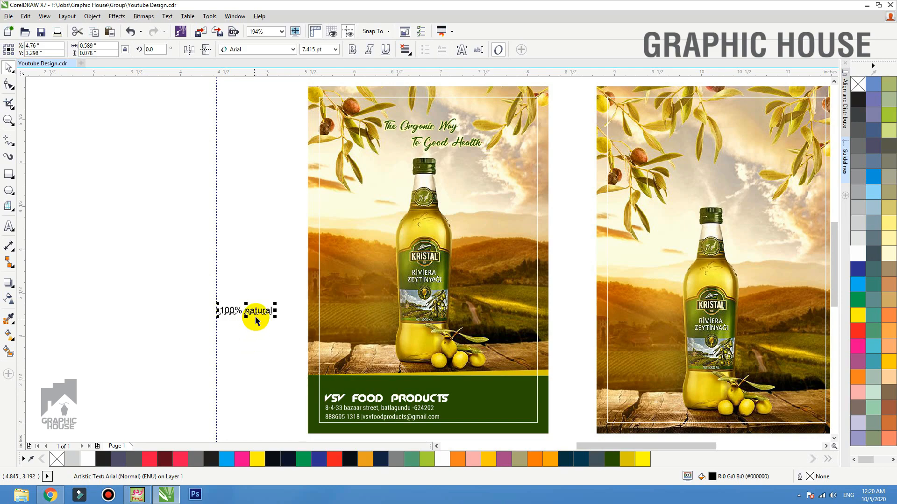
# Switch to Chrome and search Google Images for "100% natural".
pyautogui.hotkey('alt', 'Tab')
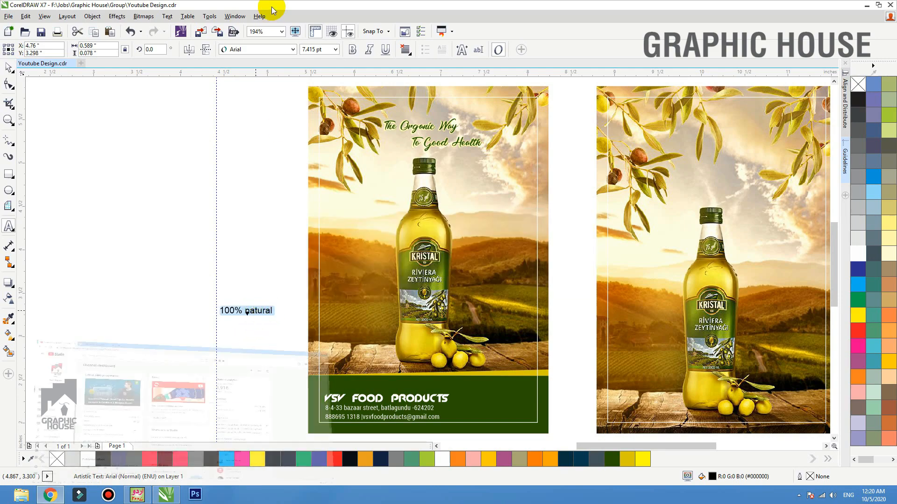
pyautogui.click(242, 10)
pyautogui.write('100% natural')
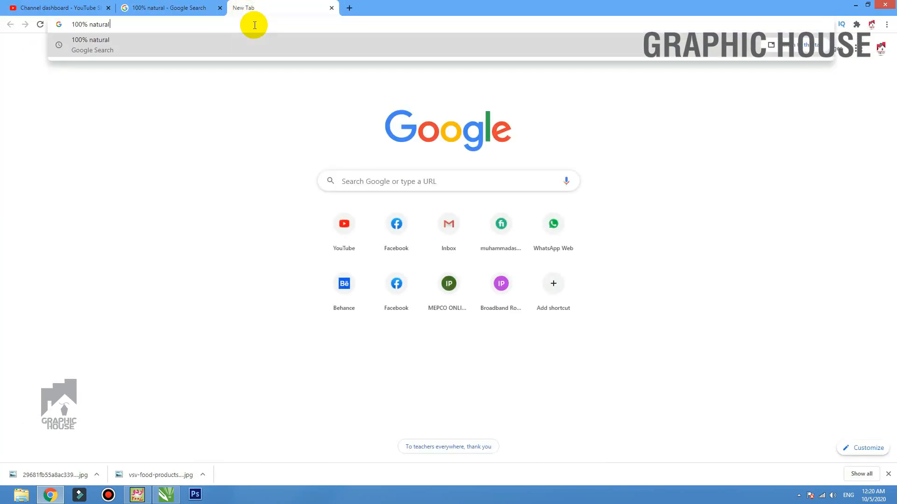
pyautogui.press('Return')
pyautogui.click(220, 8)
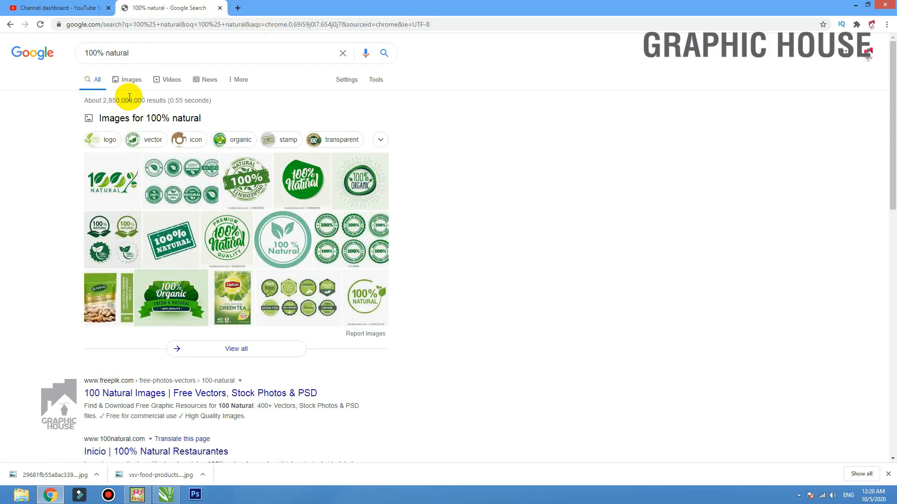
pyautogui.click(134, 84)
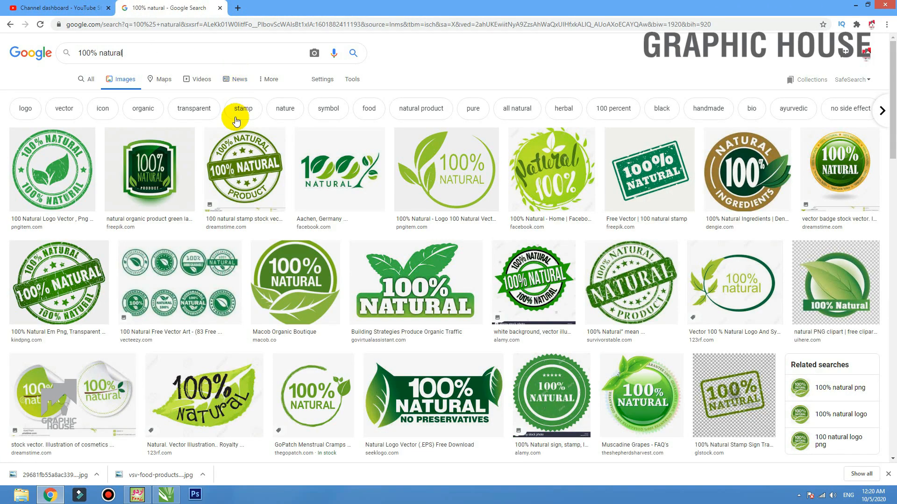
# Copy the round green badge image with the gold "100% NATURAL" ring and paste it into the CorelDRAW document.
pyautogui.click(851, 153)
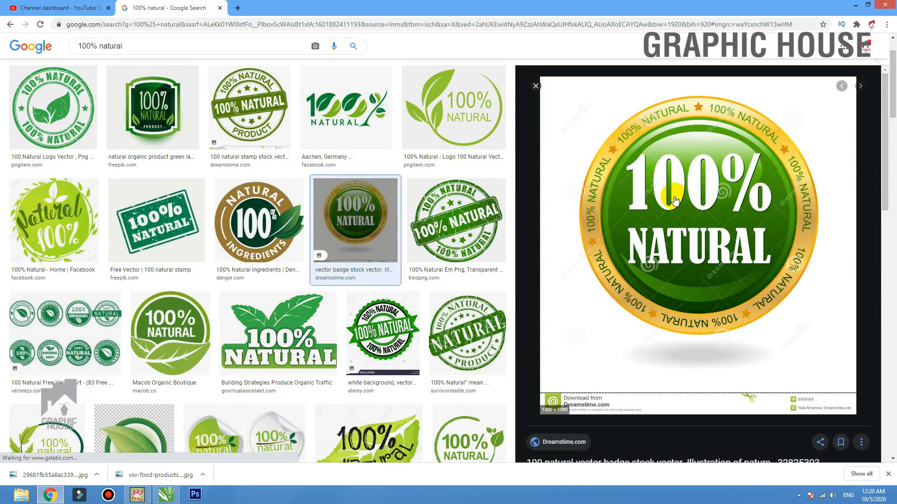
pyautogui.rightClick(663, 194)
pyautogui.click(699, 287)
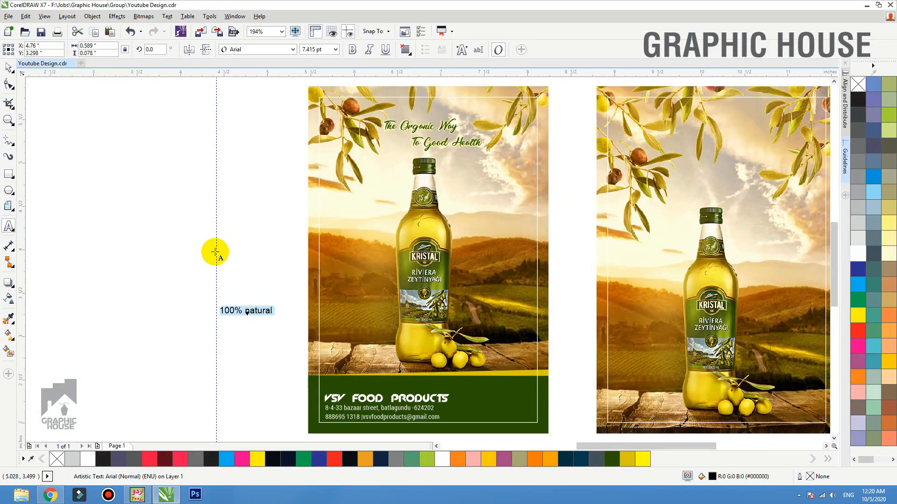
pyautogui.click(9, 68)
pyautogui.click(125, 197)
pyautogui.hotkey('ctrl', 'v')
pyautogui.scroll(-2, 414, 210)
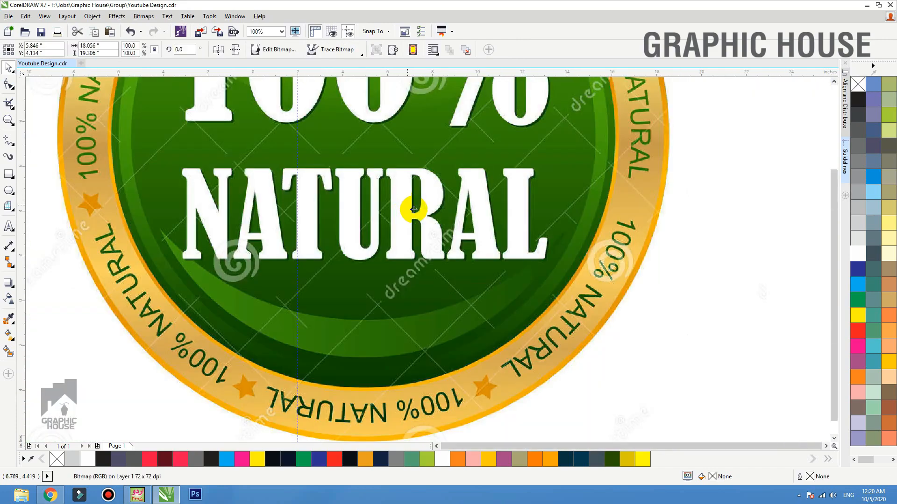
# Scale the pasted badge image down to about 2.608 in wide and place it over the poster's lower edge.
pyautogui.moveTo(420, 213); pyautogui.dragTo(423, 311)
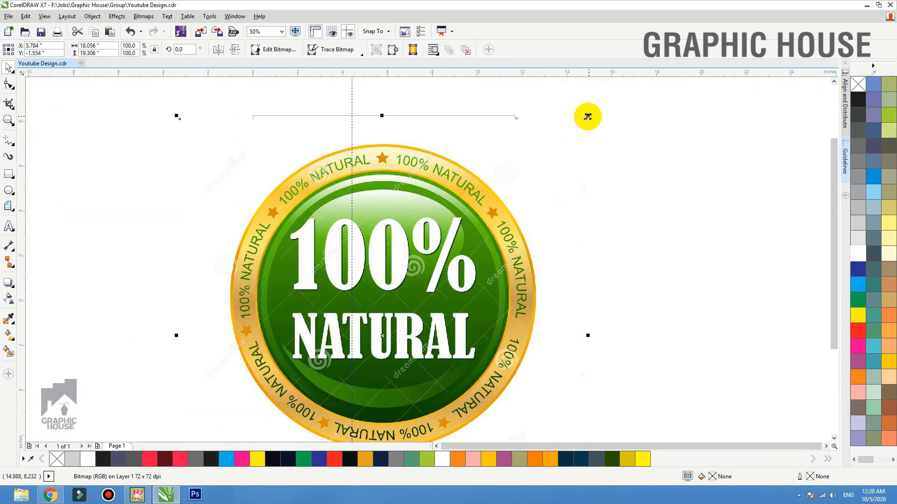
pyautogui.moveTo(588, 116); pyautogui.dragTo(407, 299)
pyautogui.moveTo(391, 345); pyautogui.dragTo(418, 290)
pyautogui.scroll(4, 370, 316)
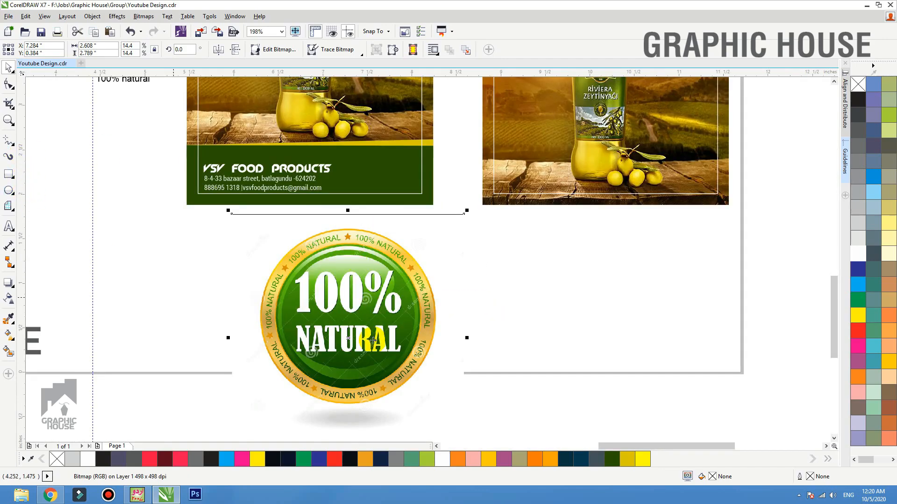
pyautogui.moveTo(372, 340); pyautogui.dragTo(383, 277)
# Draw a circle over the badge and resize it to about 1.973 in across to match the gold ring's outer edge.
pyautogui.click(8, 190)
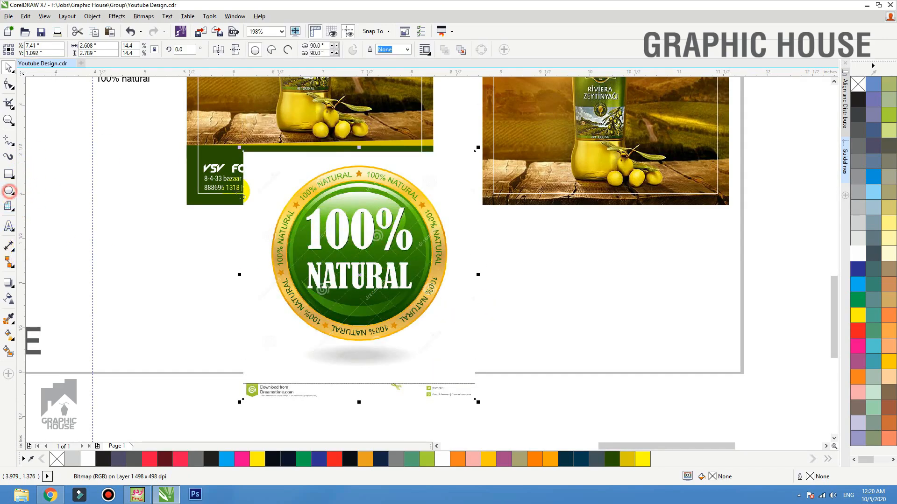
pyautogui.moveTo(287, 189); pyautogui.dragTo(436, 314)
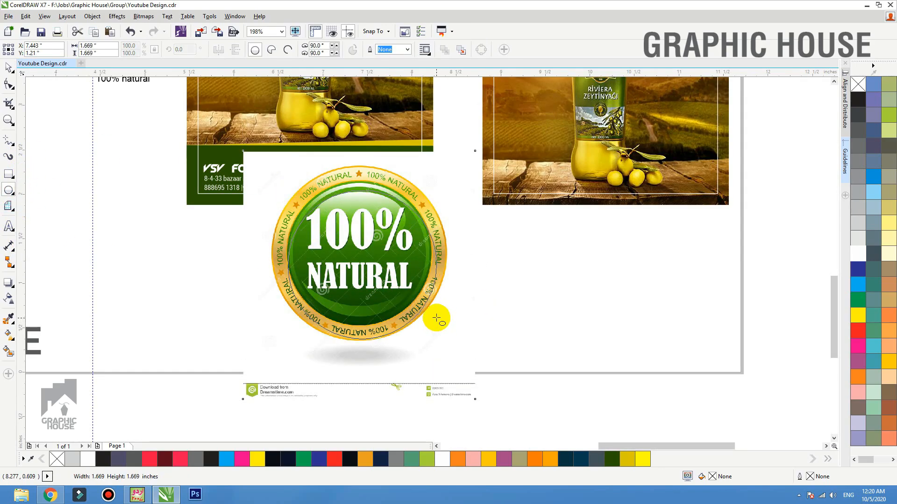
pyautogui.press('space')
pyautogui.moveTo(437, 190); pyautogui.dragTo(450, 176)
pyautogui.moveTo(358, 253); pyautogui.dragTo(357, 253)
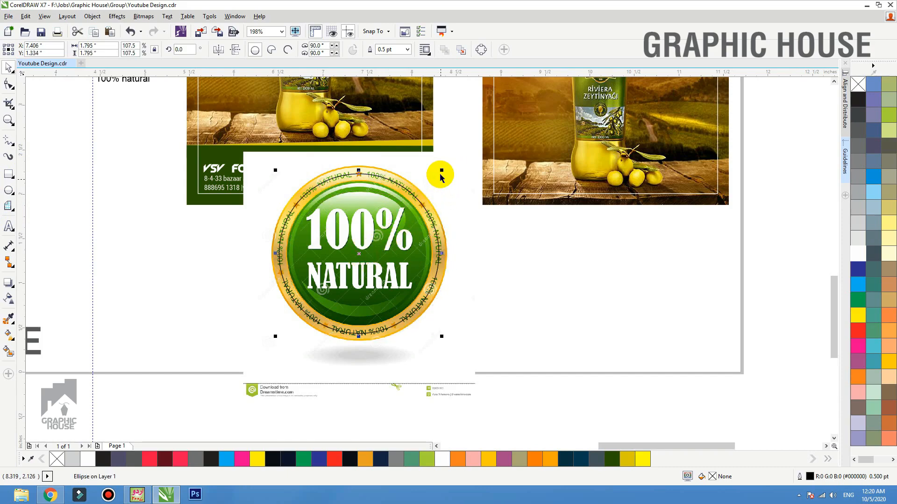
pyautogui.moveTo(447, 167); pyautogui.dragTo(448, 164)
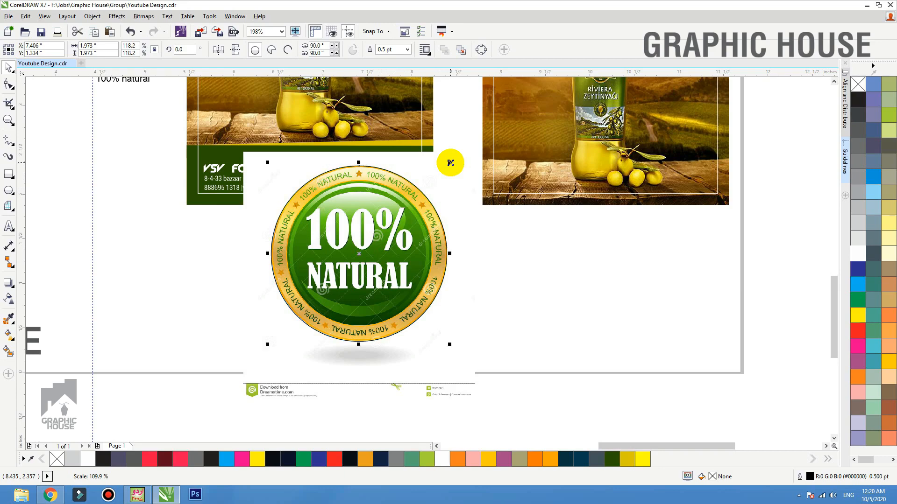
# PowerClip the badge image inside the circle to remove its white background.
pyautogui.click(416, 158)
pyautogui.rightClick(416, 158)
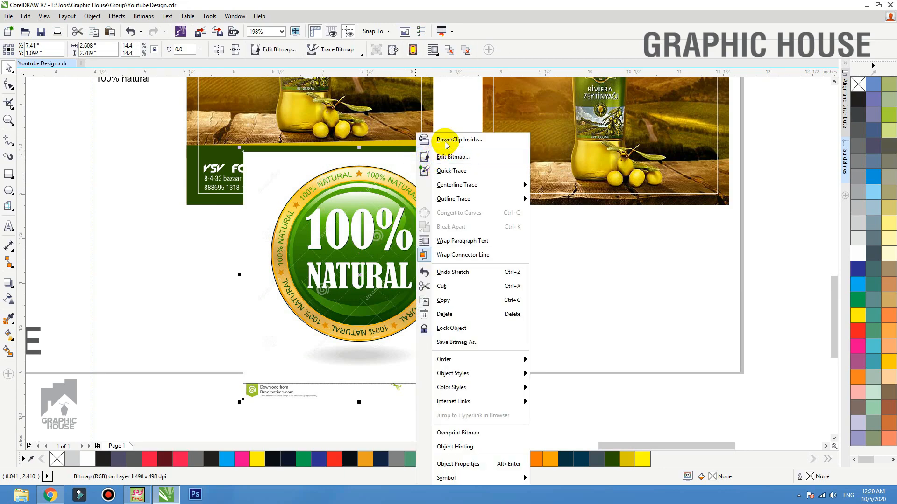
pyautogui.click(442, 136)
pyautogui.click(385, 168)
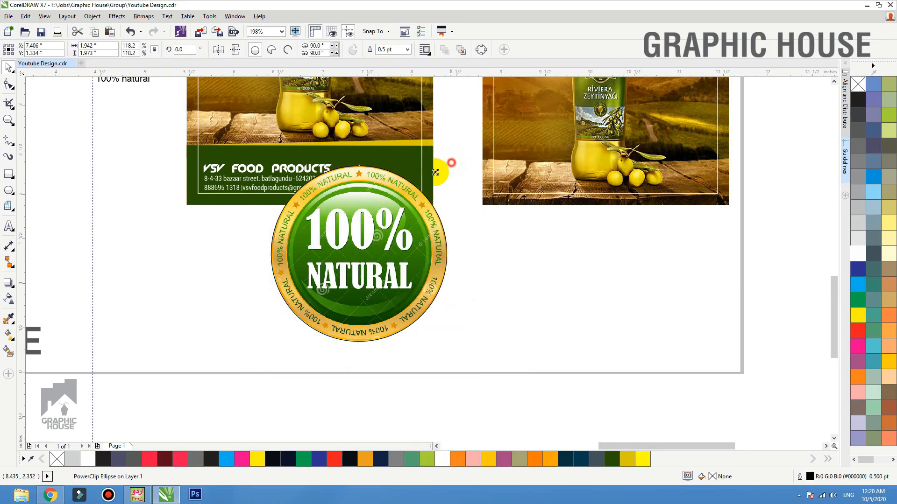
# Shrink the clipped badge to about 0.577 in across and place it at the right end of the green contact band.
pyautogui.moveTo(449, 162); pyautogui.dragTo(401, 155)
pyautogui.hotkey('shift', 'F2')
pyautogui.scroll(-1, 851, 239)
# Give the clipped badge a yellow outline.
pyautogui.rightClick(857, 255)
pyautogui.scroll(-1, 451, 242)
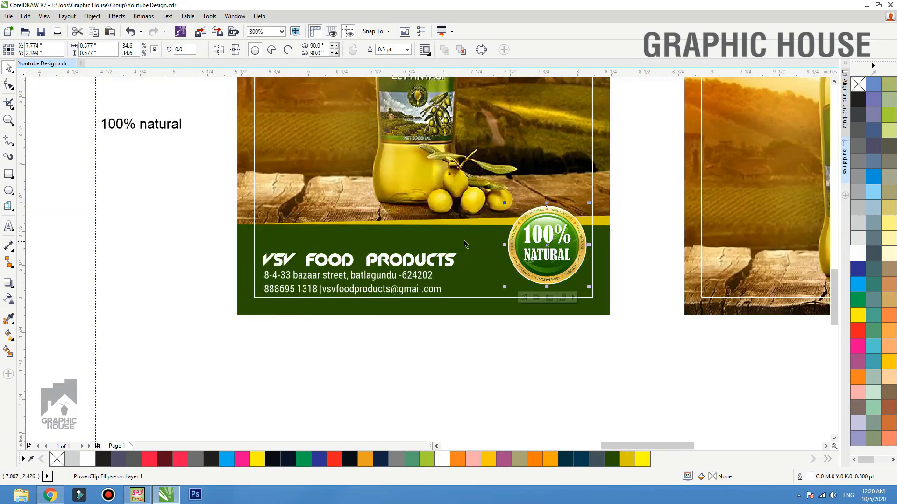
pyautogui.click(680, 461)
pyautogui.rightClick(647, 462)
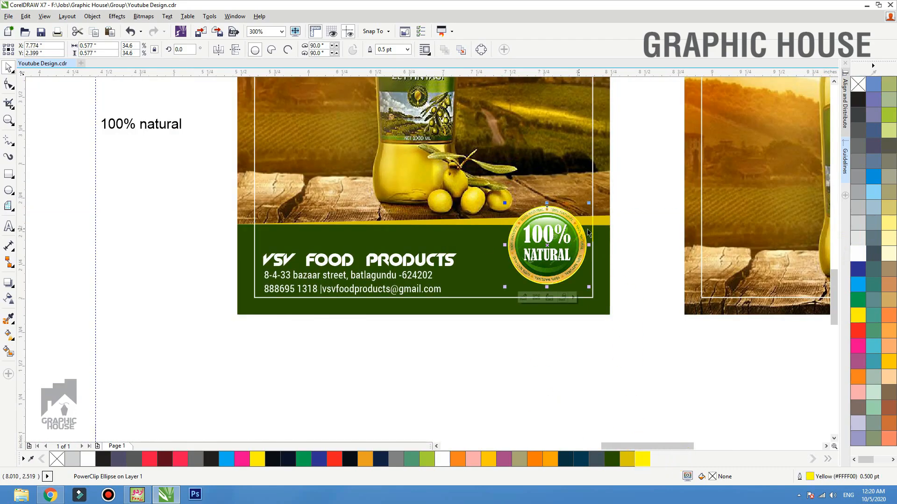
# Try the badge without its outline, and undo the removal.
pyautogui.press('F2')
pyautogui.moveTo(656, 164); pyautogui.dragTo(418, 301)
pyautogui.rightClick(851, 83)
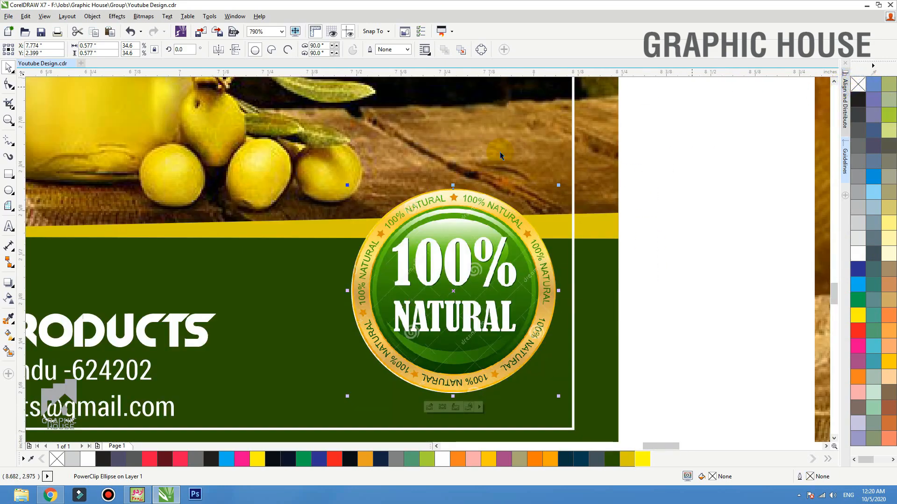
pyautogui.hotkey('ctrl', 'z')
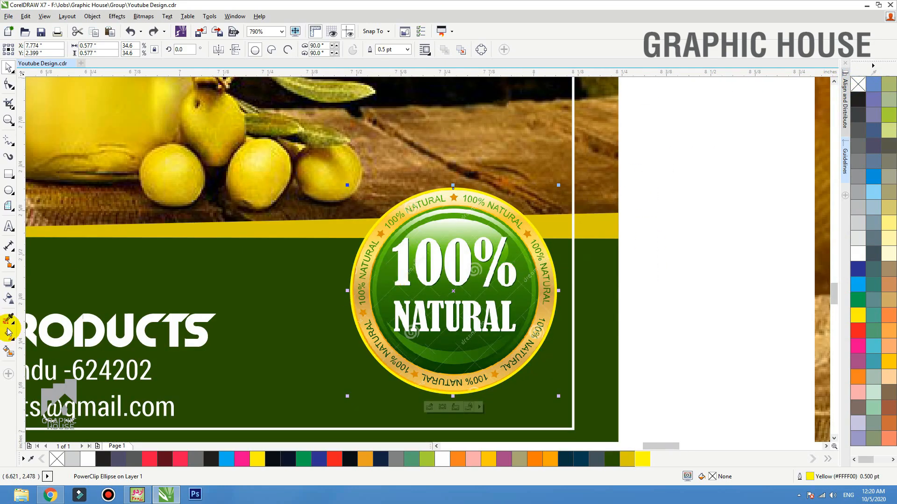
# Add a perspective drop shadow to the badge, cast to the left from its bottom edge at an angle of 115.
pyautogui.click(9, 290)
pyautogui.moveTo(452, 394); pyautogui.dragTo(411, 299)
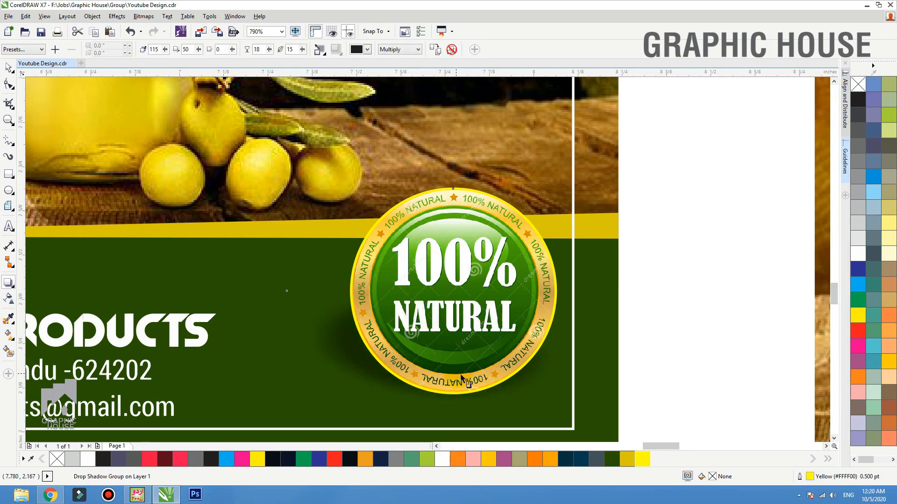
pyautogui.press('space')
pyautogui.click(582, 331)
pyautogui.press('F3')
pyautogui.doubleClick(507, 396)
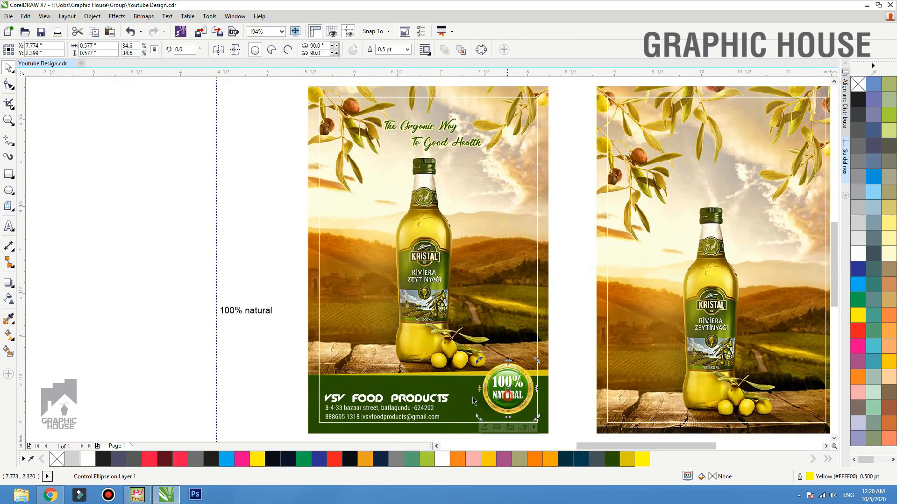
# Fill the "VSV FOOD PRODUCTS" heading in the contact band with yellow.
pyautogui.click(439, 397)
pyautogui.press('F2')
pyautogui.moveTo(567, 342); pyautogui.dragTo(226, 429)
pyautogui.click(646, 458)
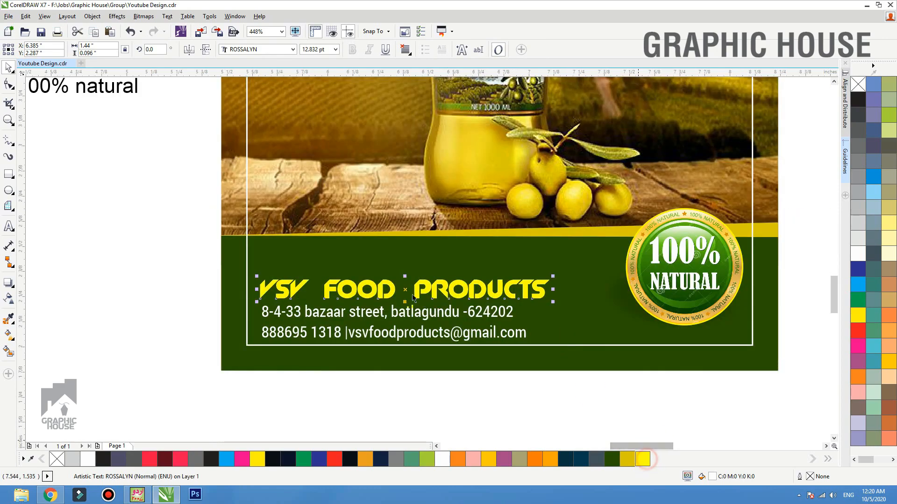
# Line up the "VSV FOOD PRODUCTS" heading and the two contact lines inside the white frame, and enlarge the heading to 15.505 pt.
pyautogui.moveTo(426, 292); pyautogui.dragTo(425, 286)
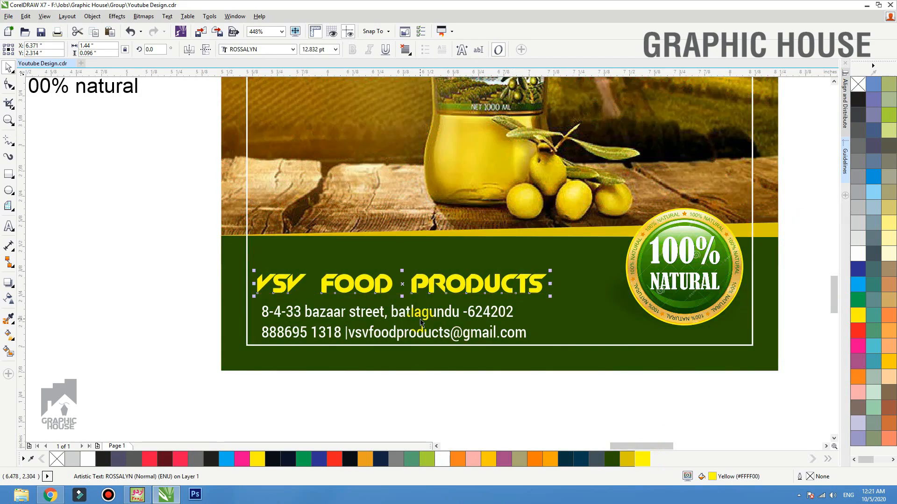
pyautogui.click(423, 329)
pyautogui.click(423, 319)
pyautogui.keyDown('shift'); pyautogui.click(425, 336); pyautogui.keyUp('shift')
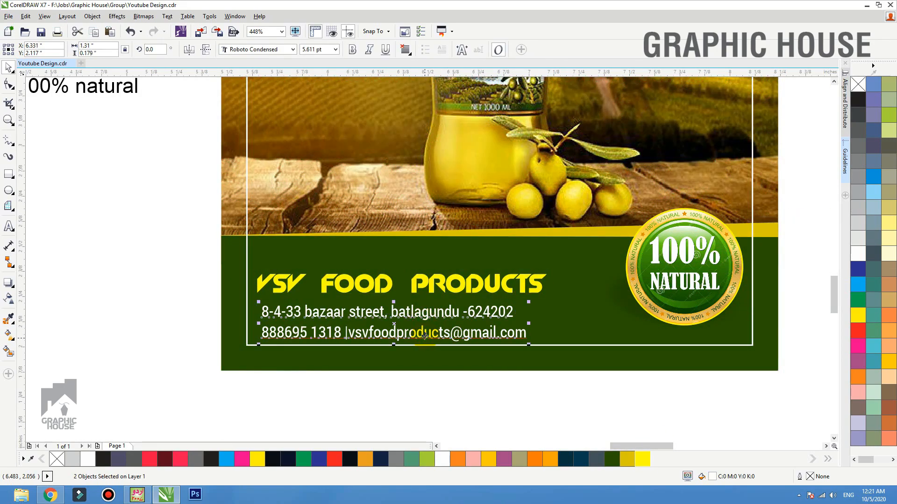
pyautogui.moveTo(424, 335); pyautogui.dragTo(420, 332)
pyautogui.click(469, 289)
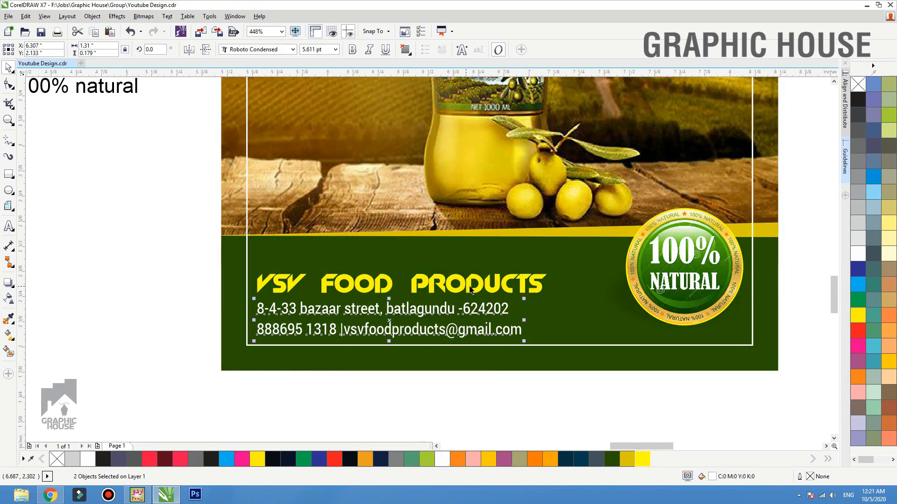
pyautogui.moveTo(554, 273); pyautogui.dragTo(610, 264)
# Try the Rsnewgrtt and RUPERTA fonts on the yellow company heading.
pyautogui.click(276, 50)
pyautogui.scroll(-4, 296, 192)
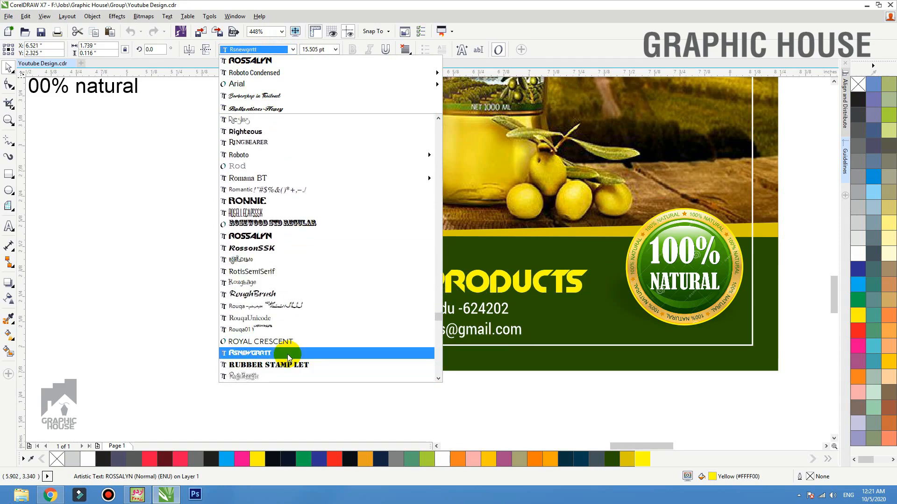
pyautogui.click(287, 354)
pyautogui.click(253, 50)
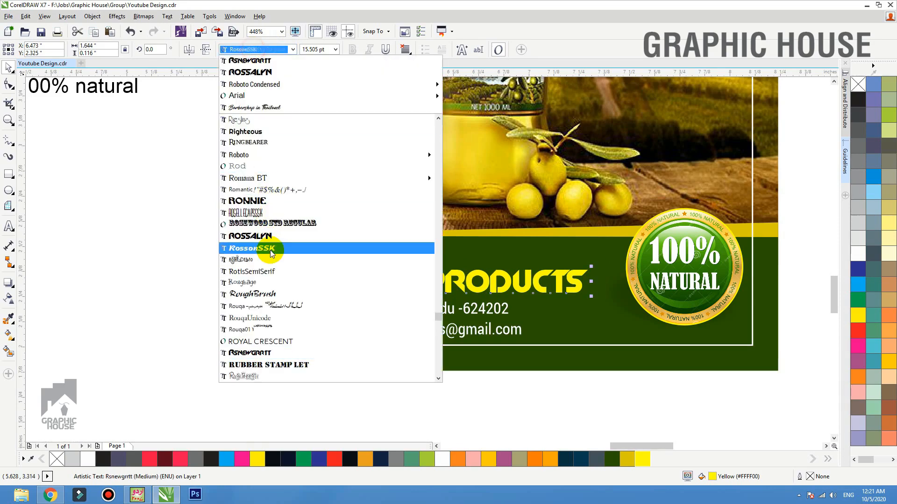
pyautogui.scroll(-3, 271, 261)
pyautogui.click(282, 312)
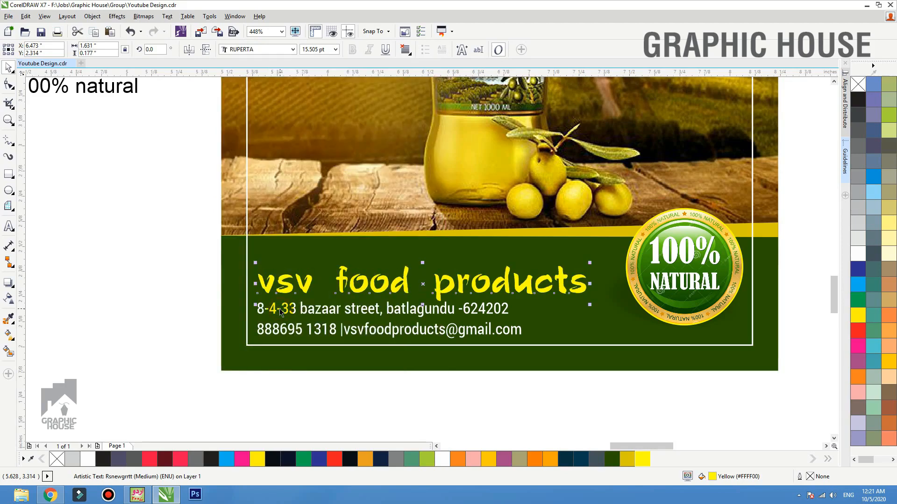
# Try the Scratched Letters and Serifa BT fonts on the company heading.
pyautogui.click(264, 49)
pyautogui.scroll(-2, 265, 187)
pyautogui.scroll(-5, 269, 269)
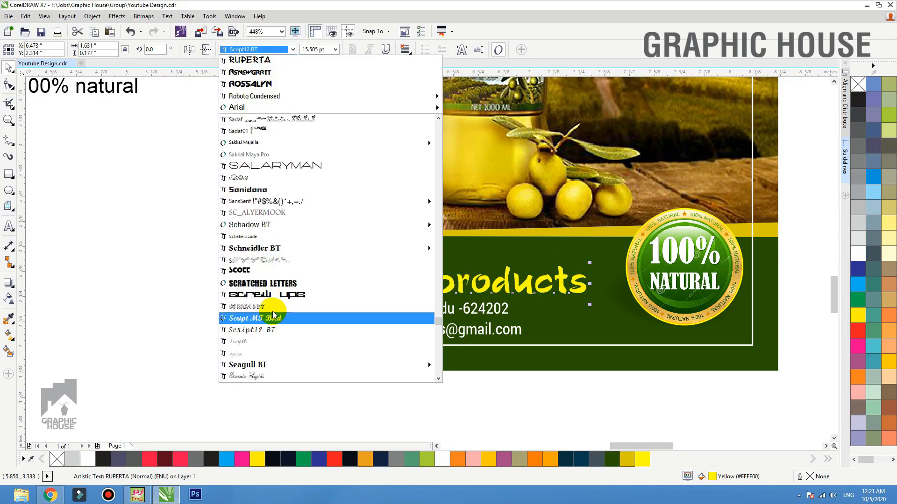
pyautogui.click(266, 283)
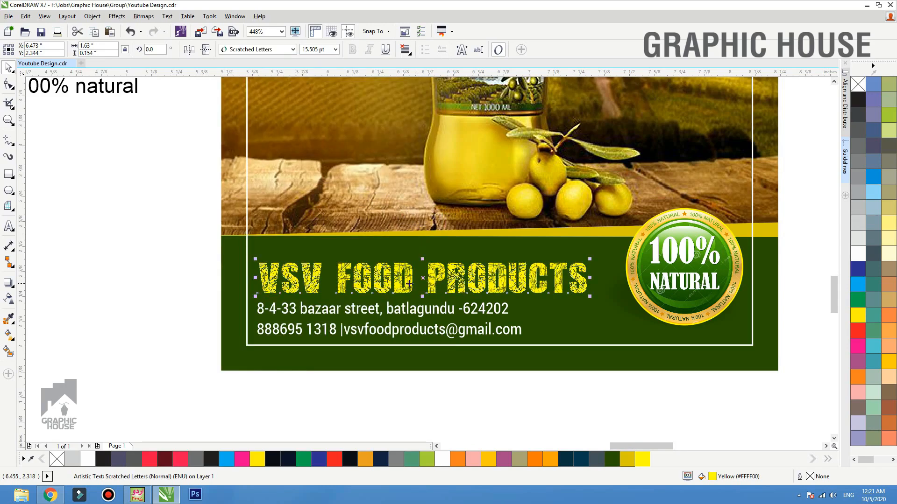
pyautogui.click(248, 50)
pyautogui.scroll(-3, 280, 280)
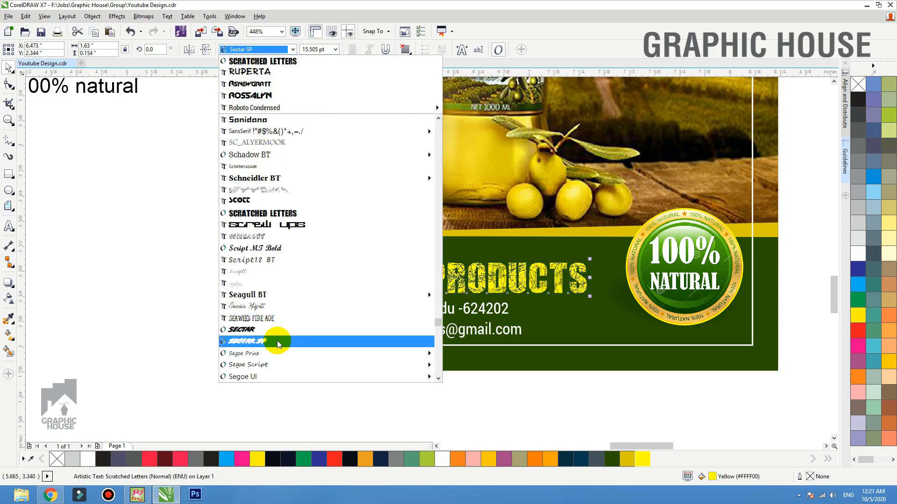
pyautogui.scroll(-1, 279, 244)
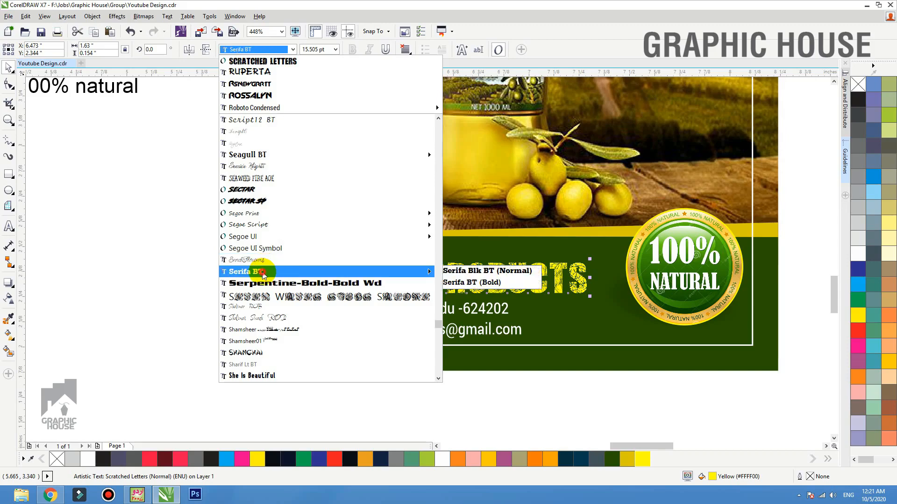
pyautogui.click(260, 267)
# Try the Spantaran font on the company heading.
pyautogui.click(259, 49)
pyautogui.scroll(-4, 270, 261)
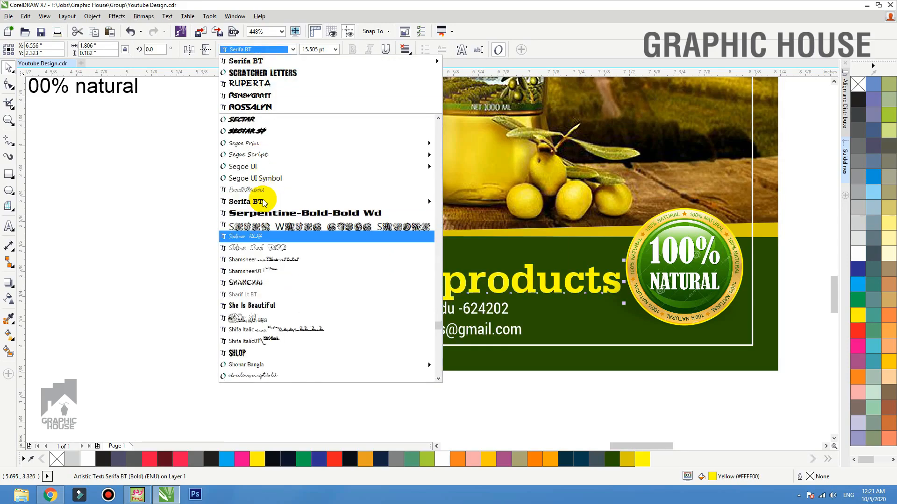
pyautogui.scroll(-10, 270, 280)
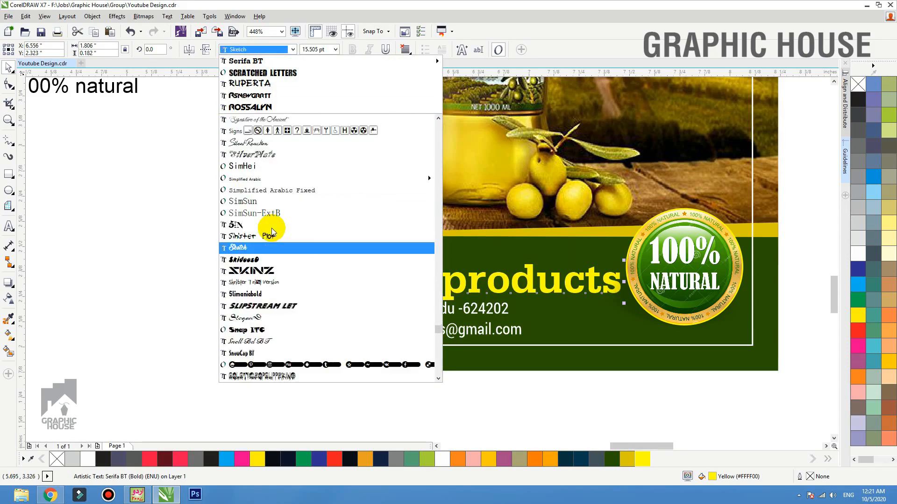
pyautogui.scroll(-3, 277, 249)
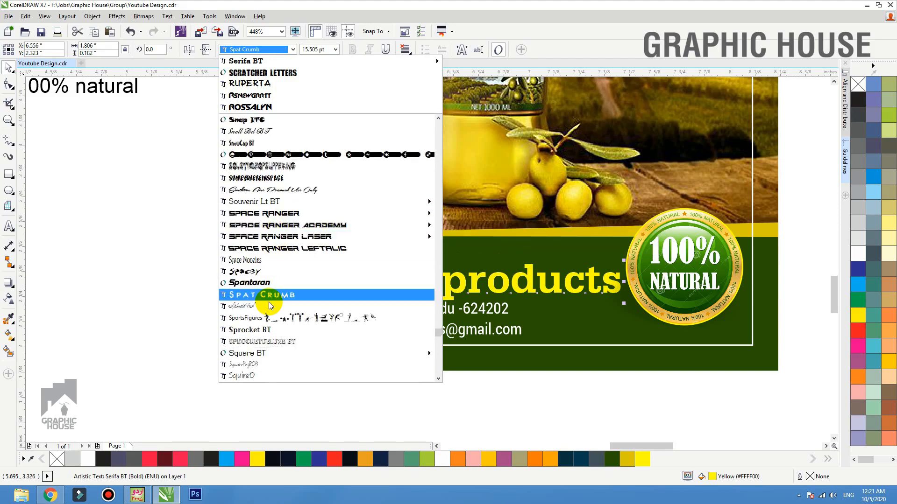
pyautogui.click(250, 284)
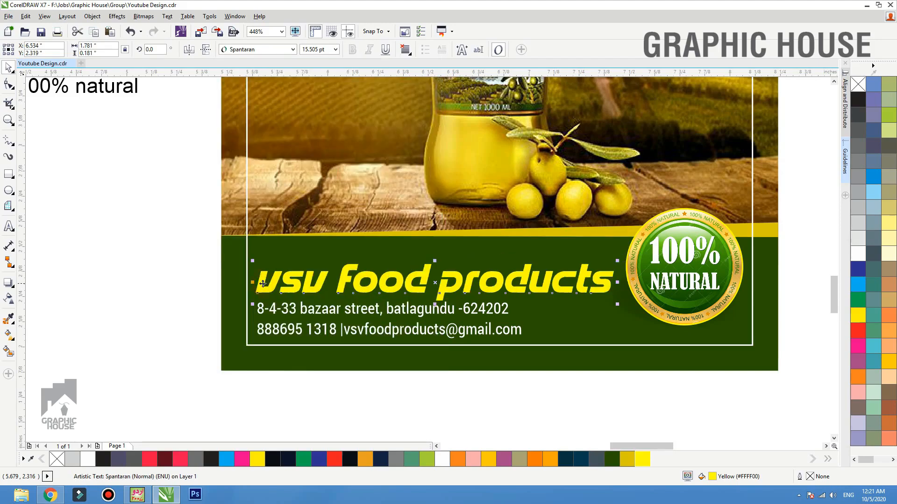
# Try the company heading in Sweet Sensations Personal Use and in Swis721 LtCn BT.
pyautogui.click(255, 54)
pyautogui.scroll(-1, 248, 262)
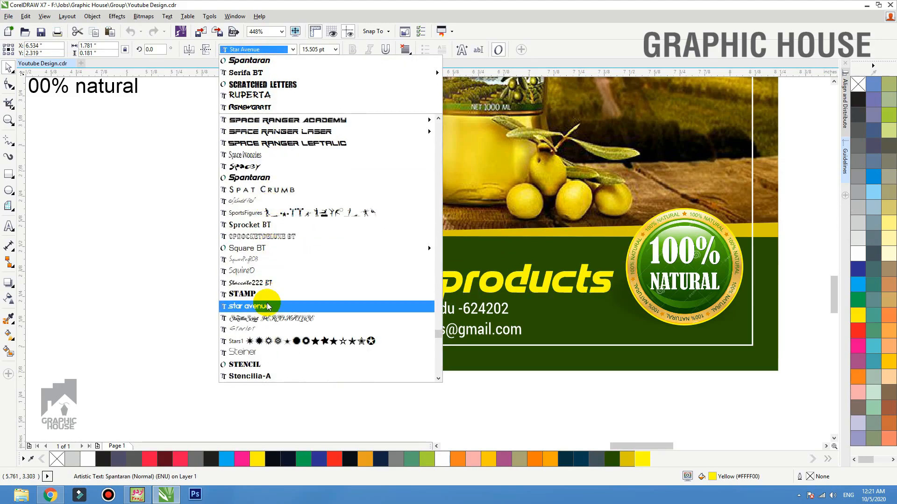
pyautogui.scroll(-4, 267, 307)
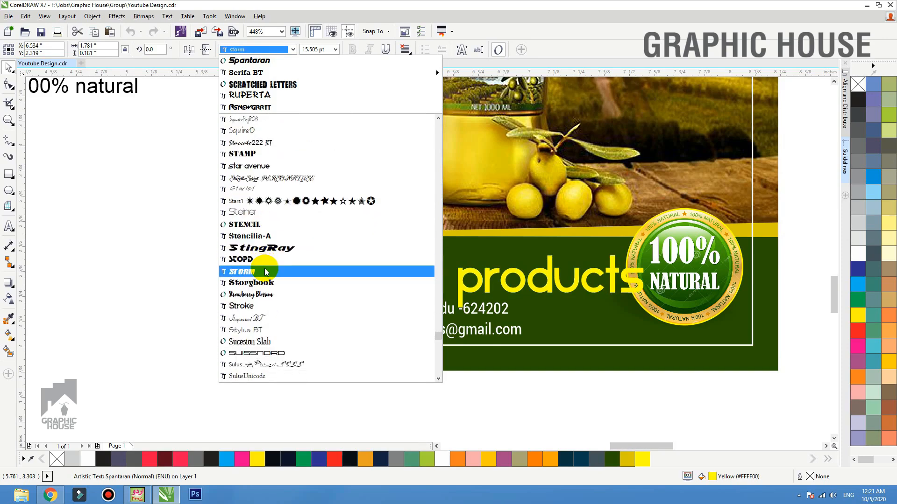
pyautogui.scroll(-4, 275, 289)
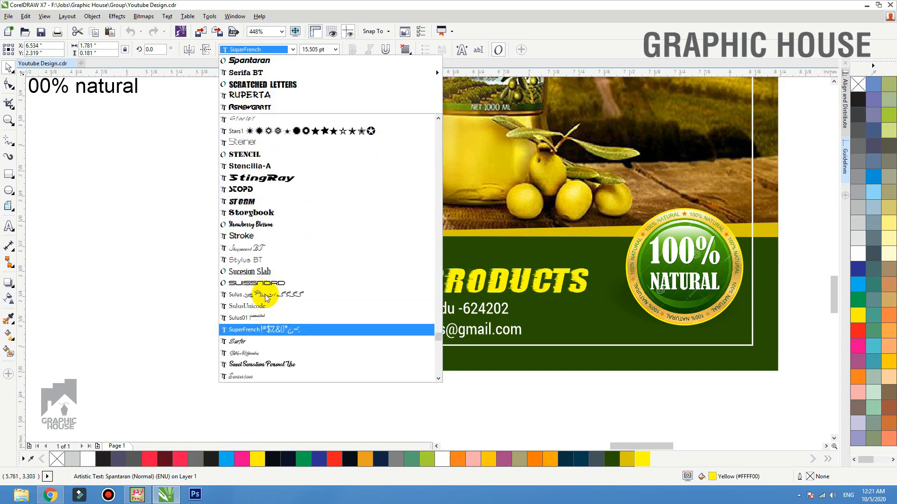
pyautogui.click(268, 295)
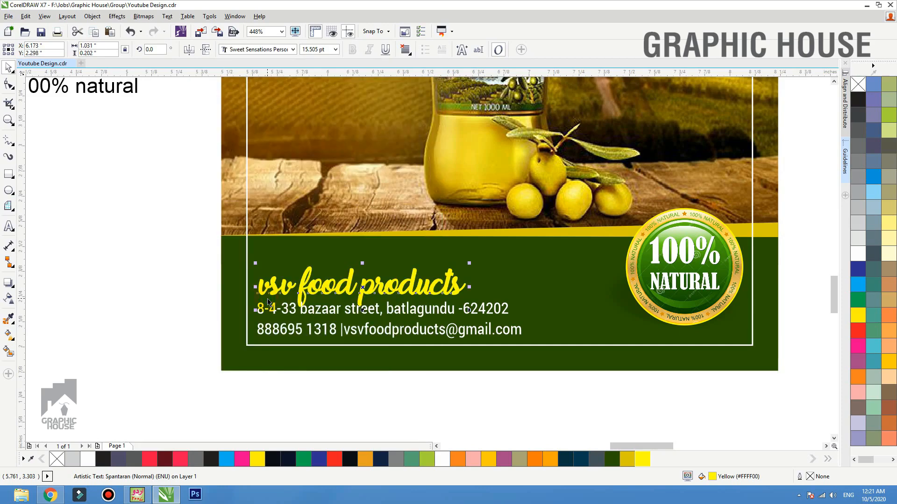
pyautogui.click(257, 55)
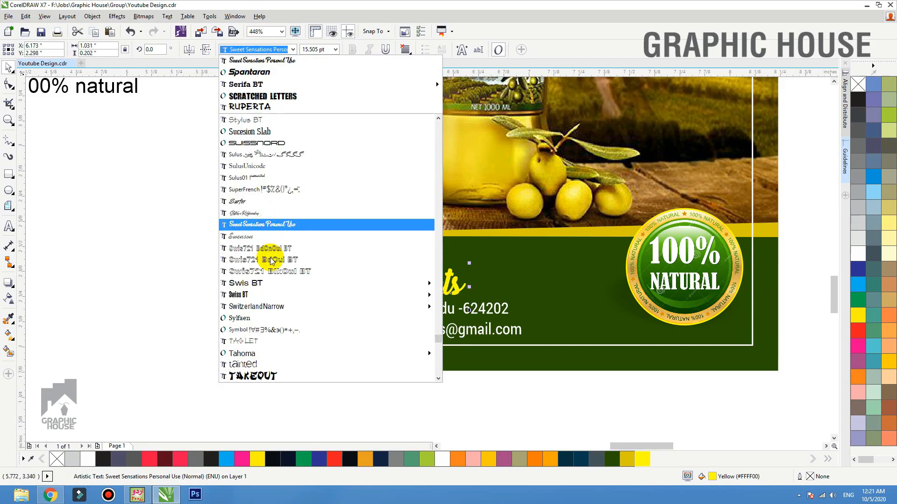
pyautogui.moveTo(264, 289)
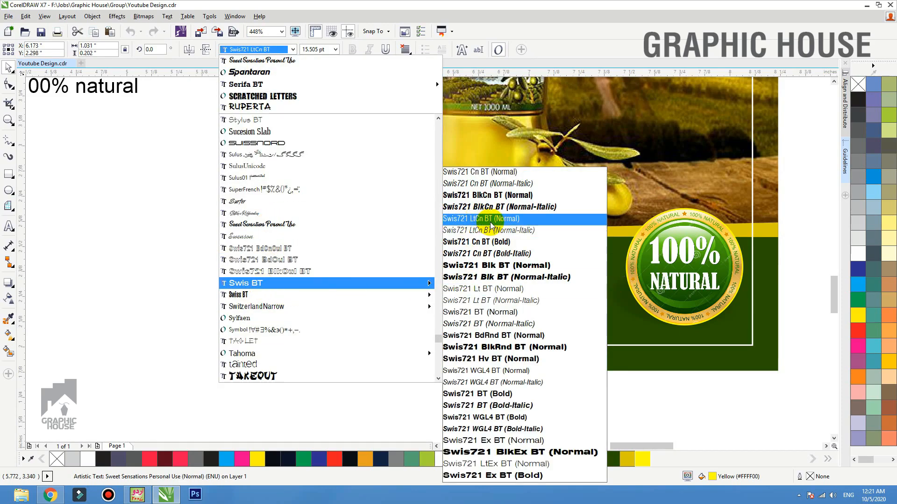
pyautogui.click(504, 218)
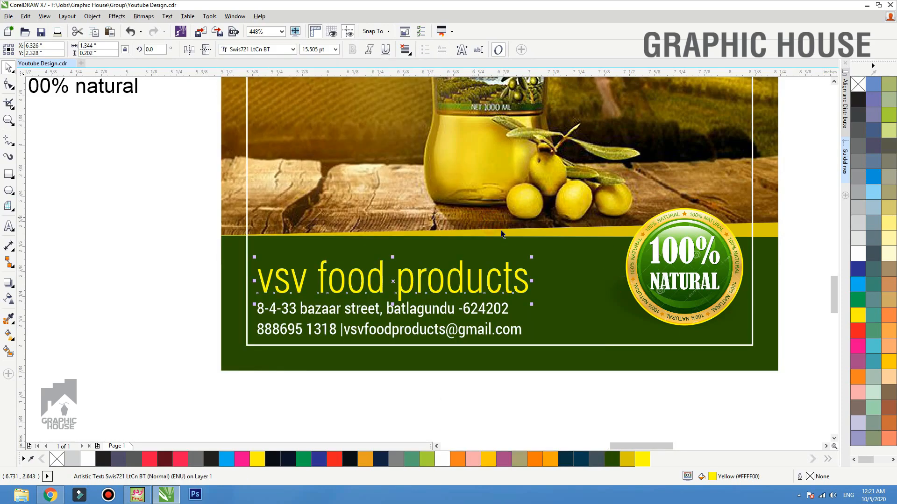
# Set the company heading in bold Swis721 Cn BT.
pyautogui.click(270, 50)
pyautogui.moveTo(406, 284)
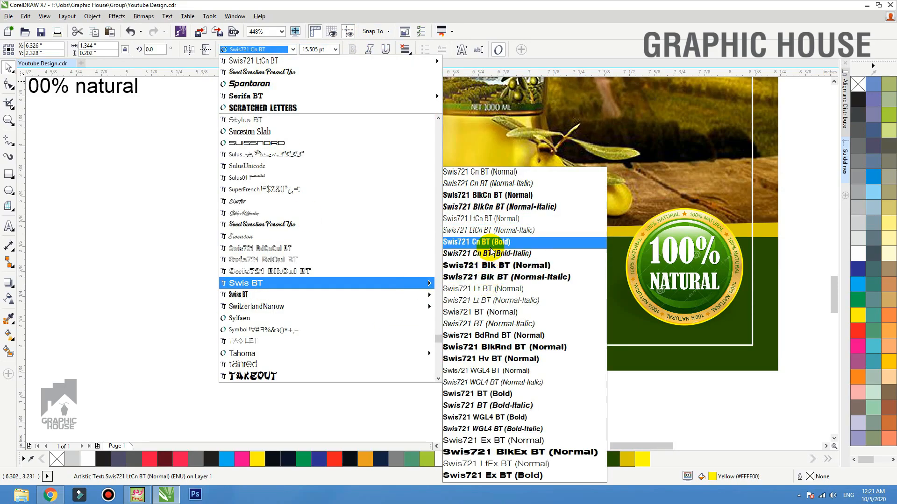
pyautogui.click(477, 172)
pyautogui.click(353, 50)
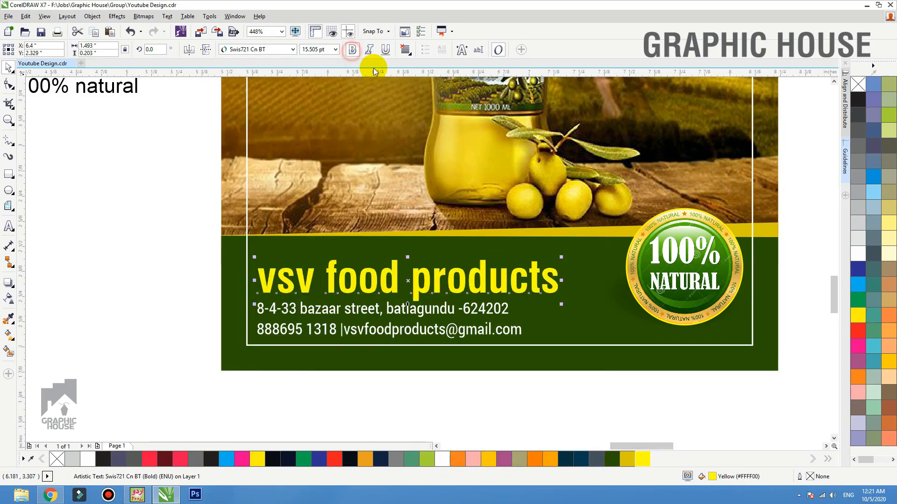
# Convert the company heading to UPPERCASE and shrink it to 13.925 pt so it ends before the badge.
pyautogui.click(167, 19)
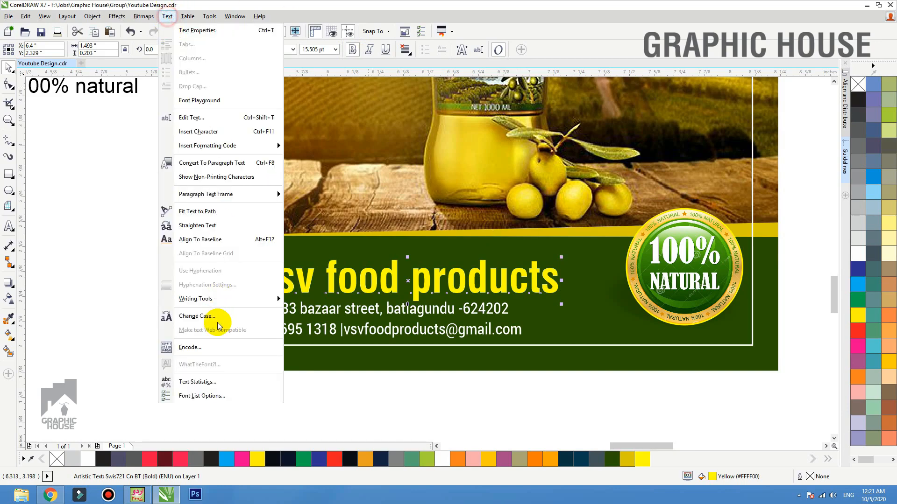
pyautogui.click(204, 320)
pyautogui.click(407, 238)
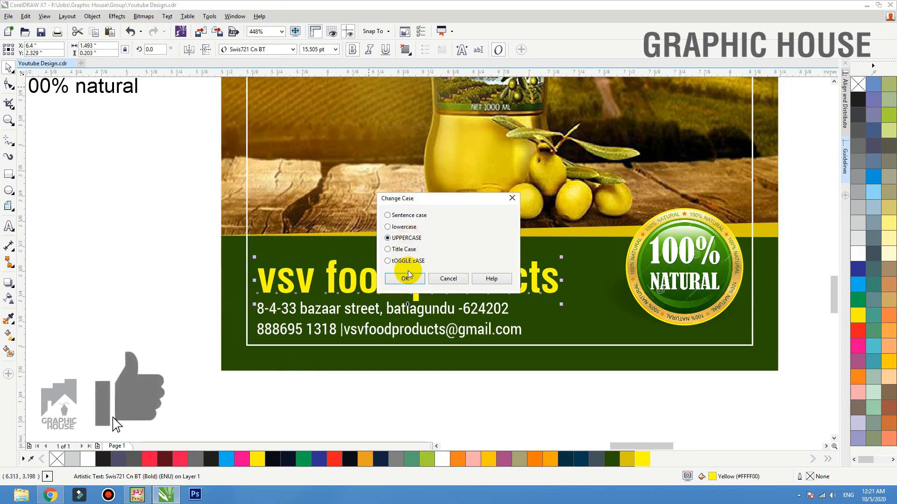
pyautogui.click(405, 279)
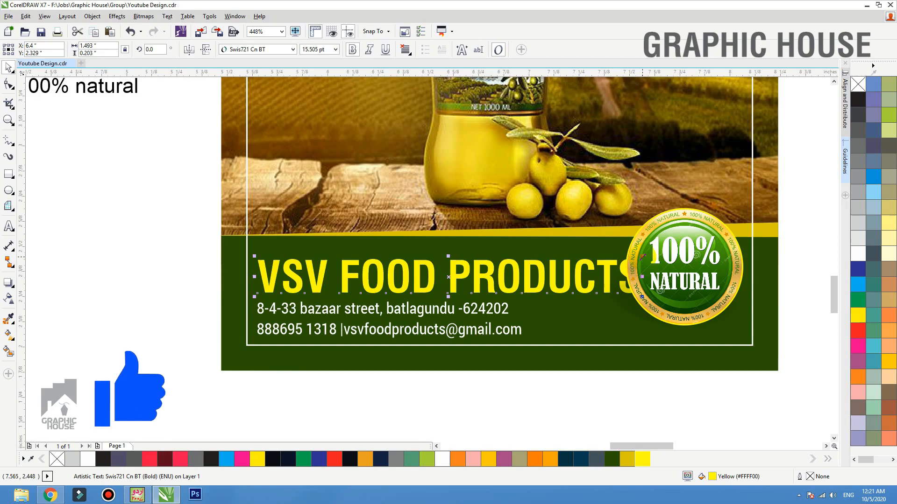
pyautogui.moveTo(643, 256); pyautogui.dragTo(603, 260)
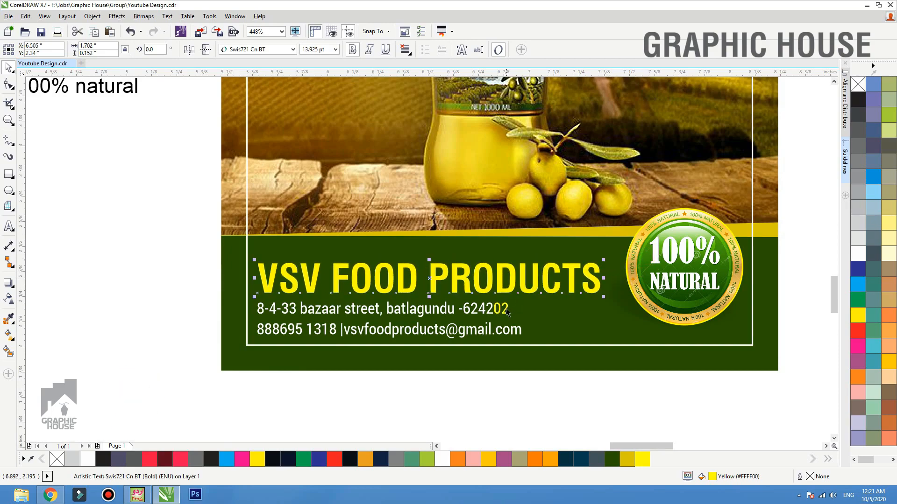
# Remove the white outline from the frame rectangle inside the poster.
pyautogui.keyDown('shift'); pyautogui.click(503, 312); pyautogui.keyUp('shift')
pyautogui.click(507, 341)
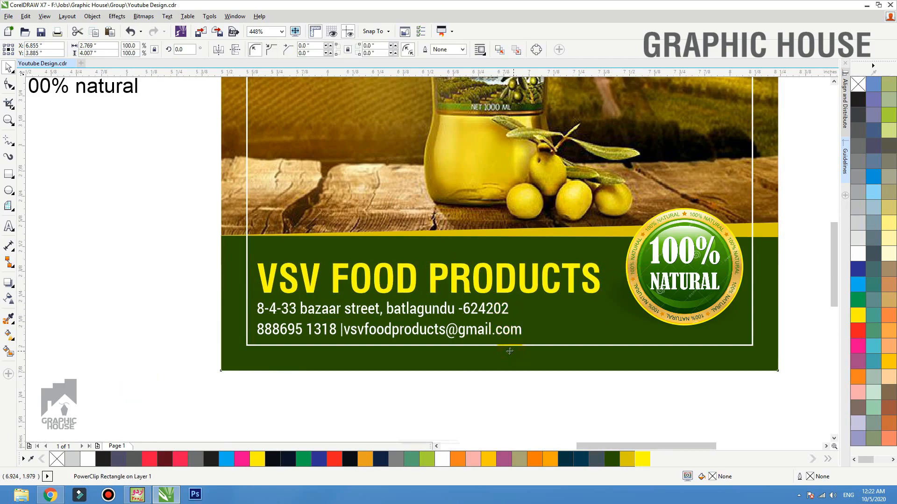
pyautogui.hotkey('shift', 'F2')
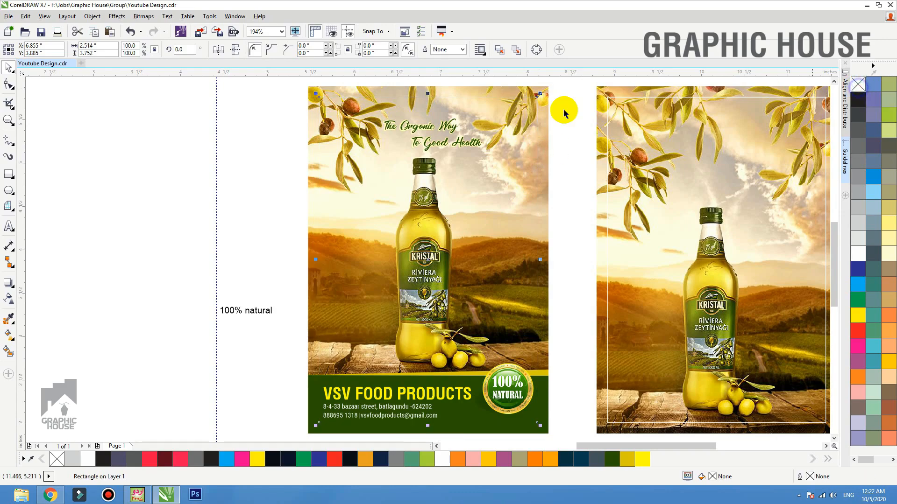
# Delete the leftover "100% natural" text and the vertical guideline beside the poster.
pyautogui.click(292, 364)
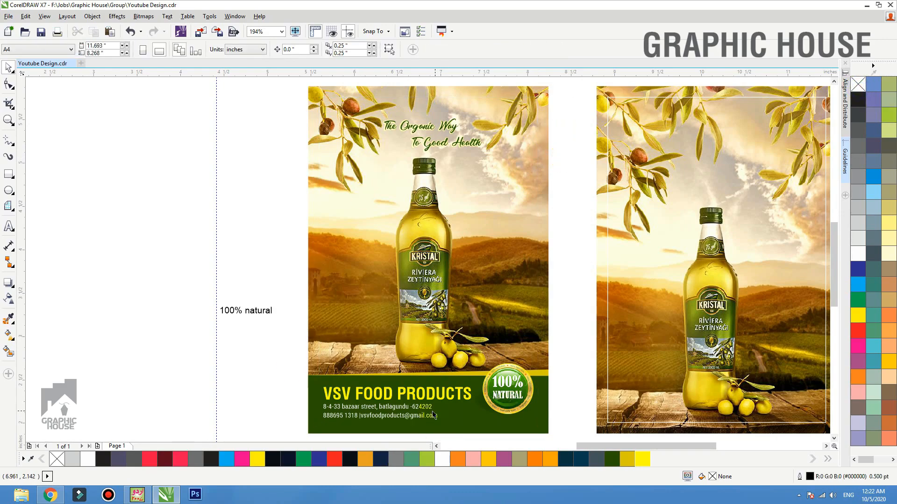
pyautogui.press('Delete')
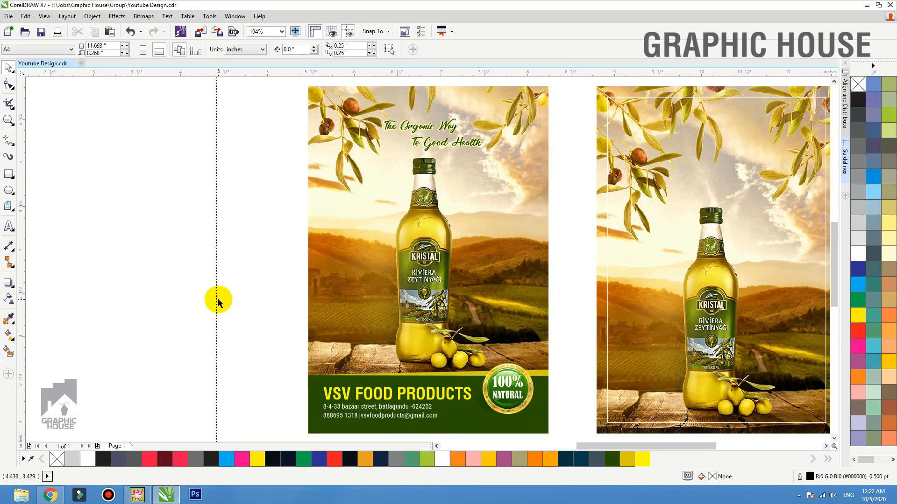
pyautogui.click(216, 301)
pyautogui.press('Delete')
pyautogui.click(228, 323)
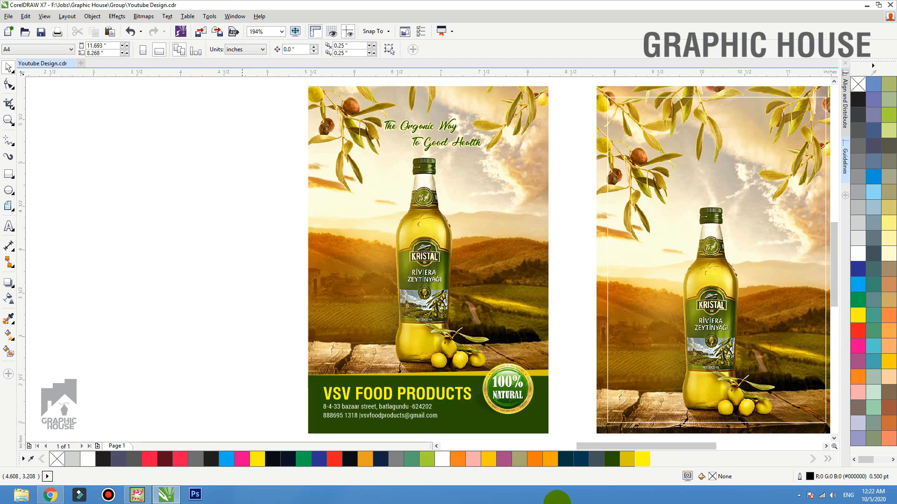
# Group all objects of the finished poster, place a copy to its left on the page, and reselect the original.
pyautogui.scroll(-3, 324, 260)
pyautogui.moveTo(254, 145); pyautogui.dragTo(456, 366)
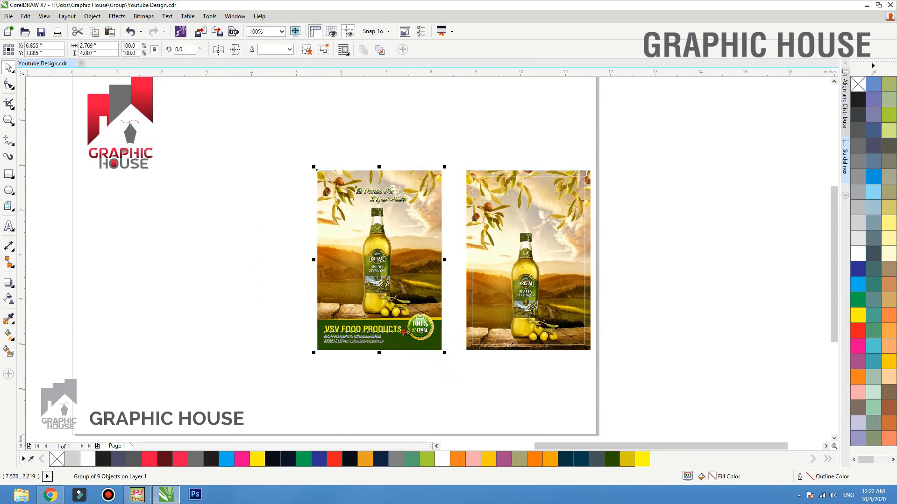
pyautogui.moveTo(403, 332); pyautogui.dragTo(219, 349)
pyautogui.rightClick(223, 344)
pyautogui.click(381, 299)
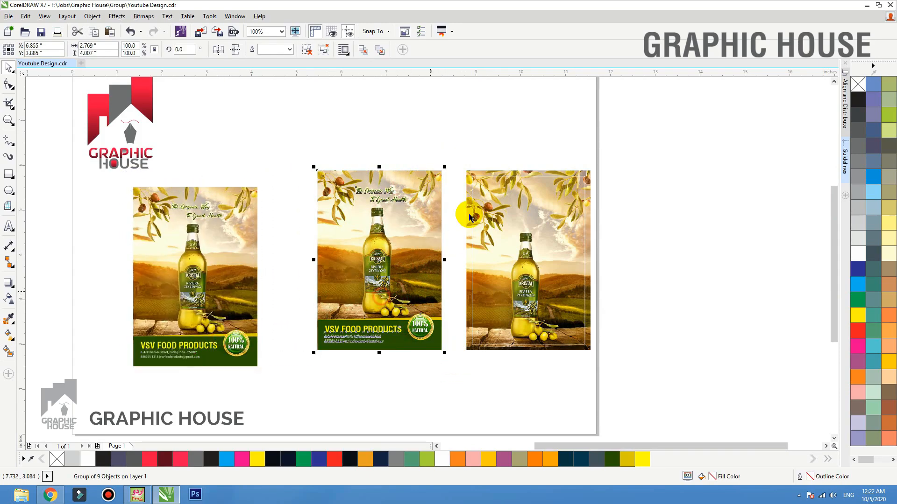
# Delete the spare framed bottle photo to the right of the poster.
pyautogui.moveTo(461, 143); pyautogui.dragTo(726, 411)
pyautogui.press('Delete')
pyautogui.hotkey('shift', 'F2')
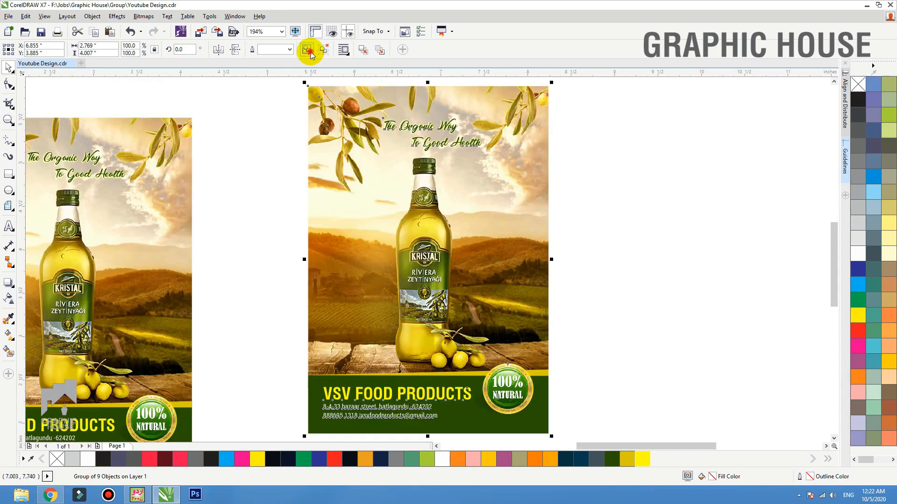
# Ungroup the original poster on the page, undoing the trial shift of its contents.
pyautogui.click(308, 50)
pyautogui.click(231, 135)
pyautogui.moveTo(387, 165); pyautogui.dragTo(401, 189)
pyautogui.hotkey('ctrl', 'z')
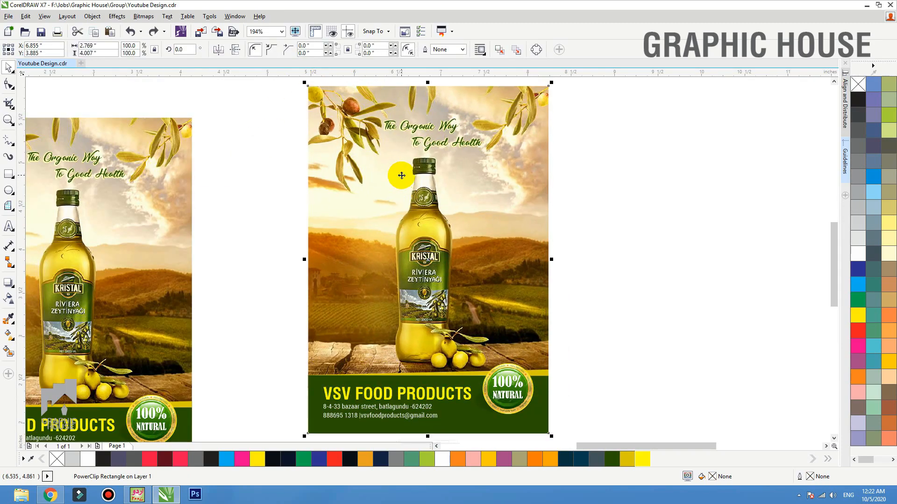
# Draw a rectangle about 2.77 × 0.85 in across the full width of the poster's upper edge.
pyautogui.click(9, 174)
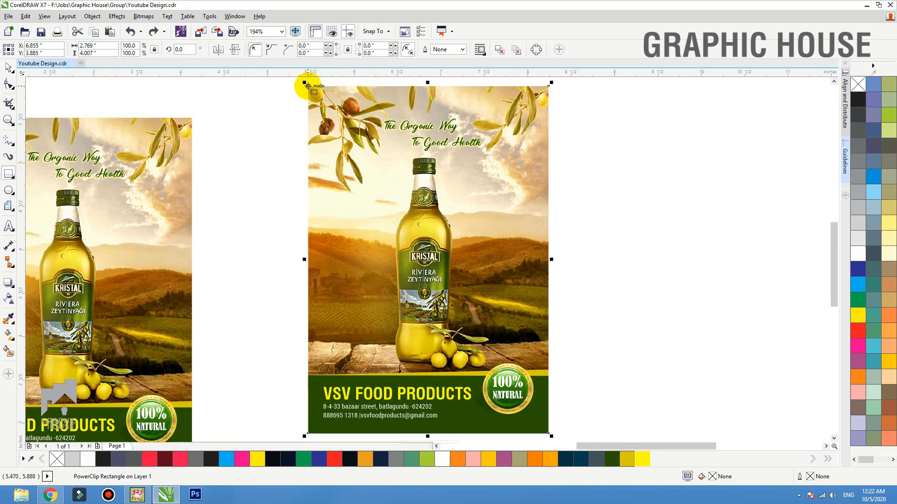
pyautogui.moveTo(308, 86); pyautogui.dragTo(549, 159)
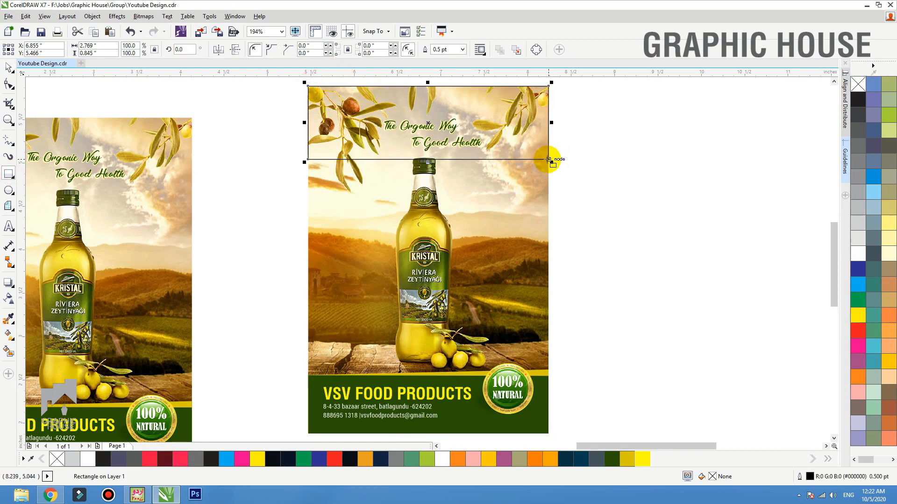
pyautogui.press('space')
# Move the script tagline off the poster onto the blank area to its right, then select the new rectangle.
pyautogui.moveTo(634, 217); pyautogui.dragTo(374, 104)
pyautogui.moveTo(452, 143); pyautogui.dragTo(637, 204)
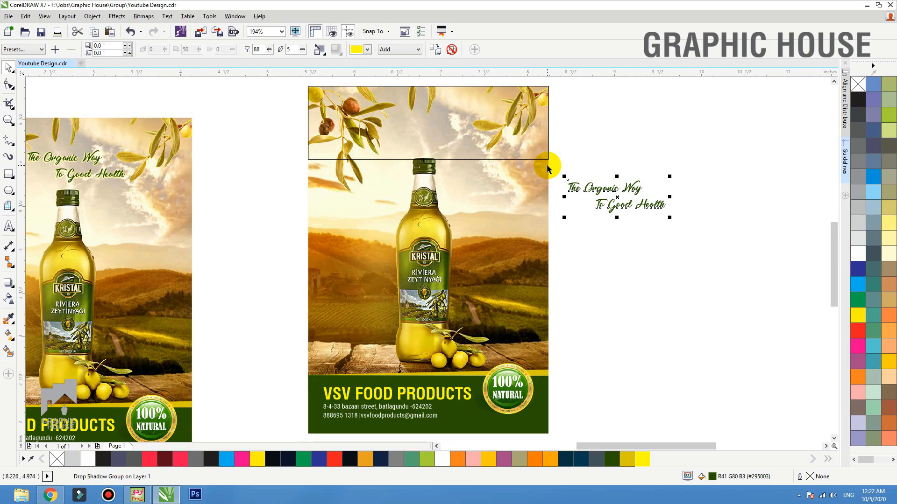
pyautogui.click(478, 159)
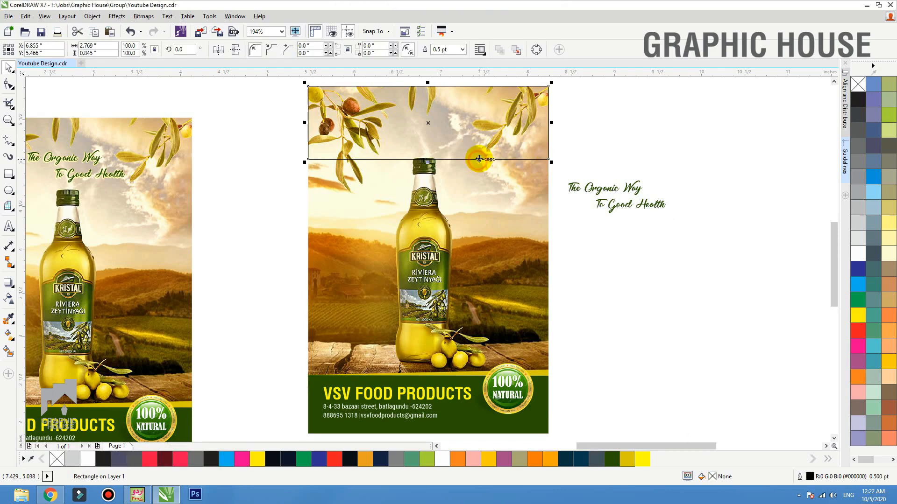
# Inside the poster's PowerClip frame, delete the dark green bottom band and shift the bottle photo slightly down.
pyautogui.click(552, 402)
pyautogui.scroll(-3, 549, 341)
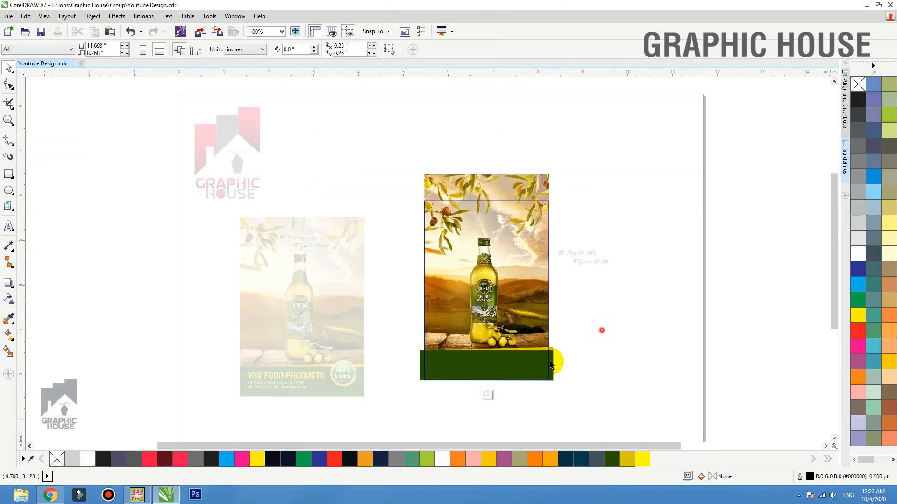
pyautogui.moveTo(550, 365); pyautogui.dragTo(334, 433)
pyautogui.press('Delete')
pyautogui.moveTo(522, 263)
pyautogui.mouseDown()
pyautogui.moveTo(523, 274)
pyautogui.moveTo(525, 262)
pyautogui.mouseUp()
pyautogui.keyDown('ctrl'); pyautogui.click(590, 263); pyautogui.keyUp('ctrl')
pyautogui.press('F2')
pyautogui.moveTo(617, 161); pyautogui.dragTo(328, 344)
# Convert the rectangle at the poster's upper edge to curves and turn its straight segments into curved ones.
pyautogui.click(475, 234)
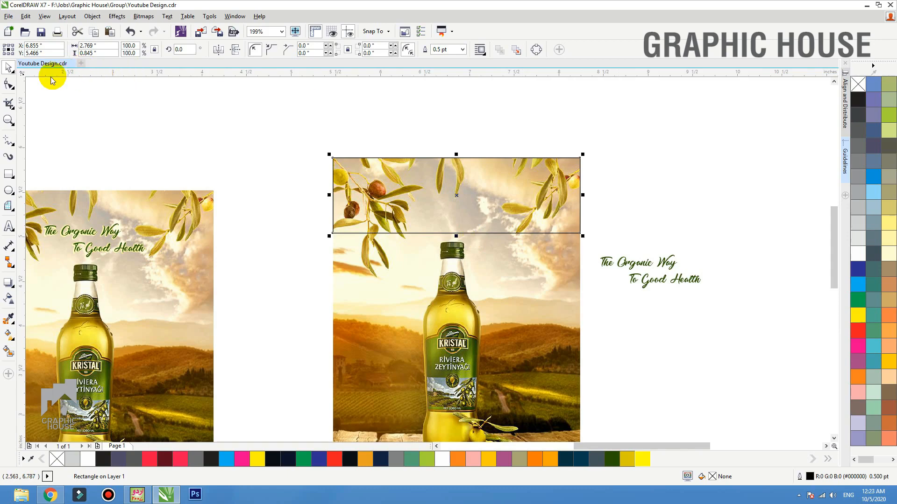
pyautogui.click(9, 87)
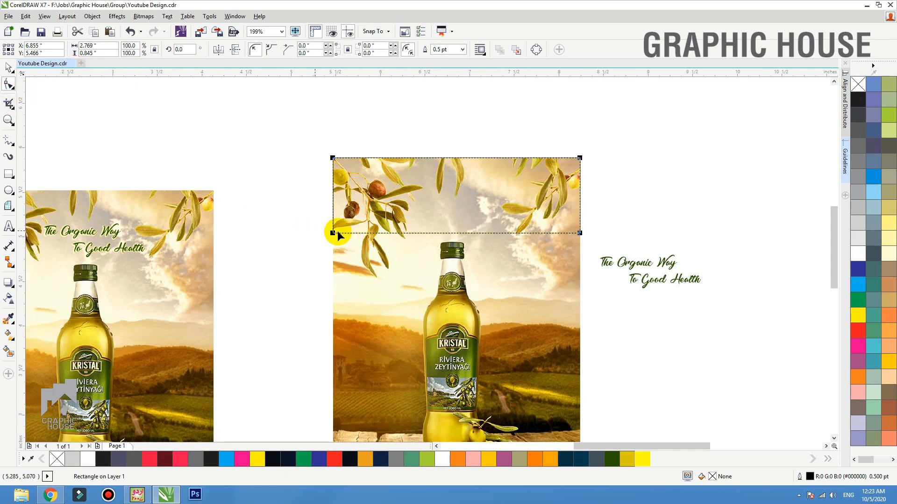
pyautogui.click(536, 50)
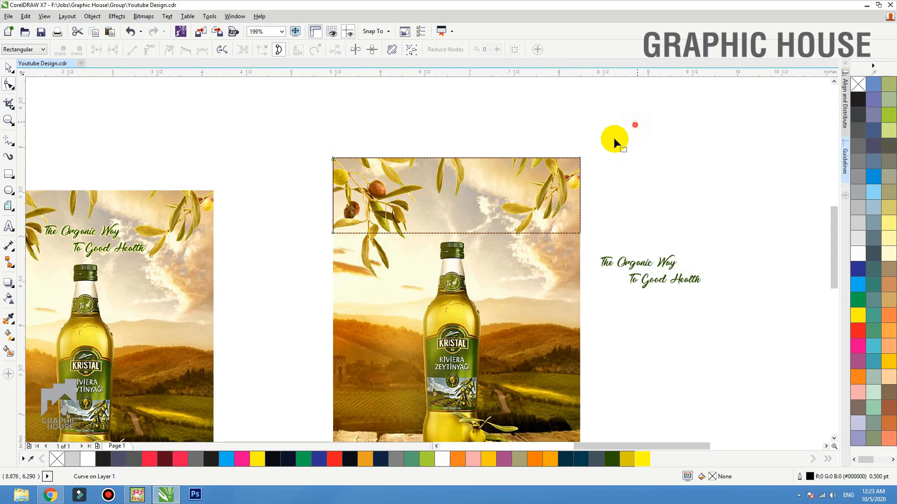
pyautogui.moveTo(634, 124); pyautogui.dragTo(299, 269)
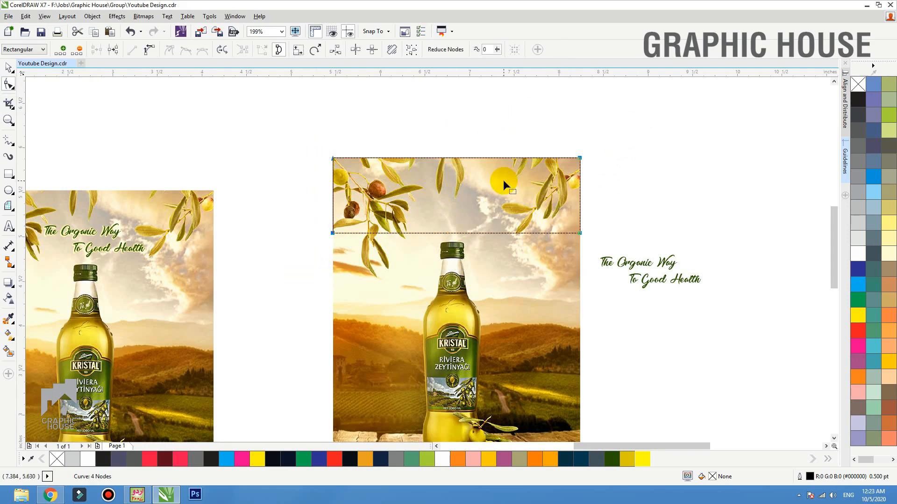
pyautogui.click(149, 52)
# Shape the rectangle's lower edge into a flowing wave by bending it upward, adding two nodes and adjusting their handles.
pyautogui.moveTo(250, 134); pyautogui.dragTo(672, 368)
pyautogui.scroll(2, 563, 255)
pyautogui.click(405, 222)
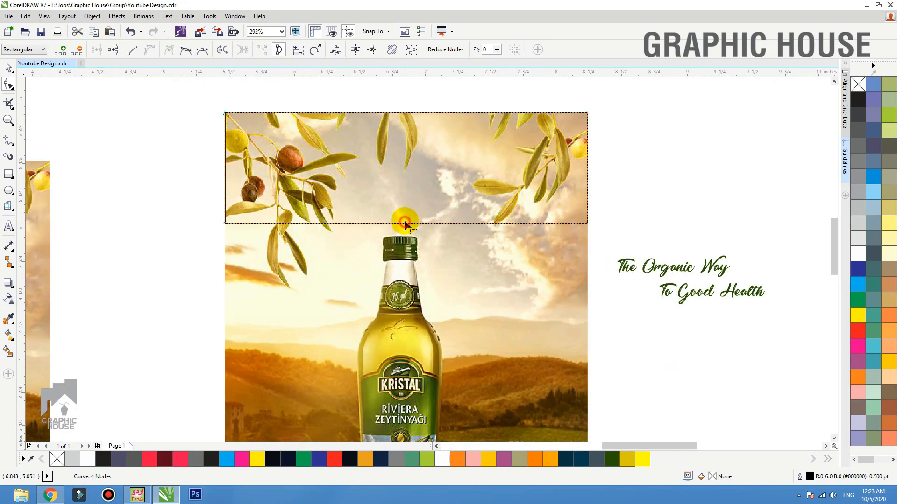
pyautogui.moveTo(405, 221); pyautogui.dragTo(405, 179)
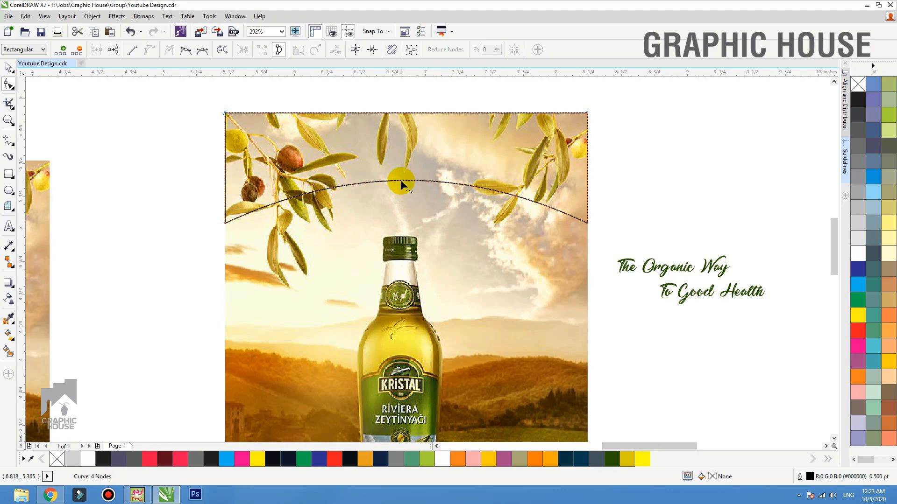
pyautogui.doubleClick(401, 181)
pyautogui.moveTo(463, 180); pyautogui.dragTo(452, 150)
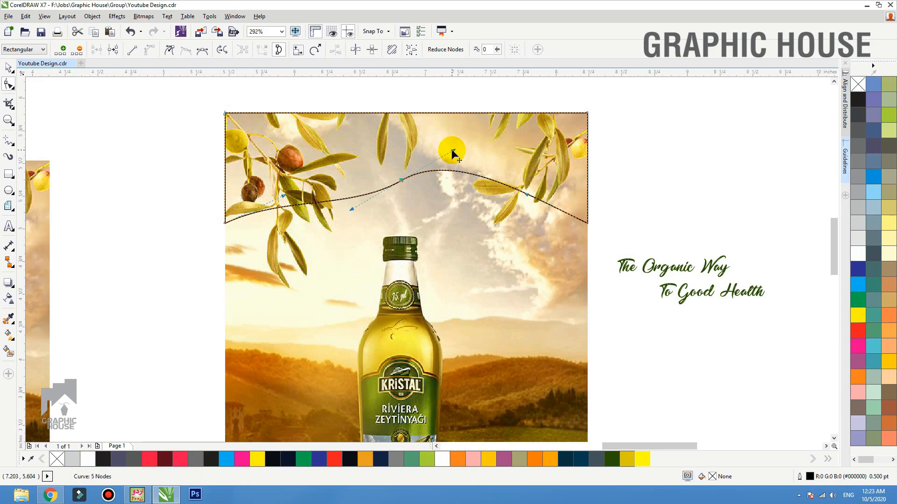
pyautogui.doubleClick(278, 208)
pyautogui.moveTo(322, 204); pyautogui.dragTo(315, 223)
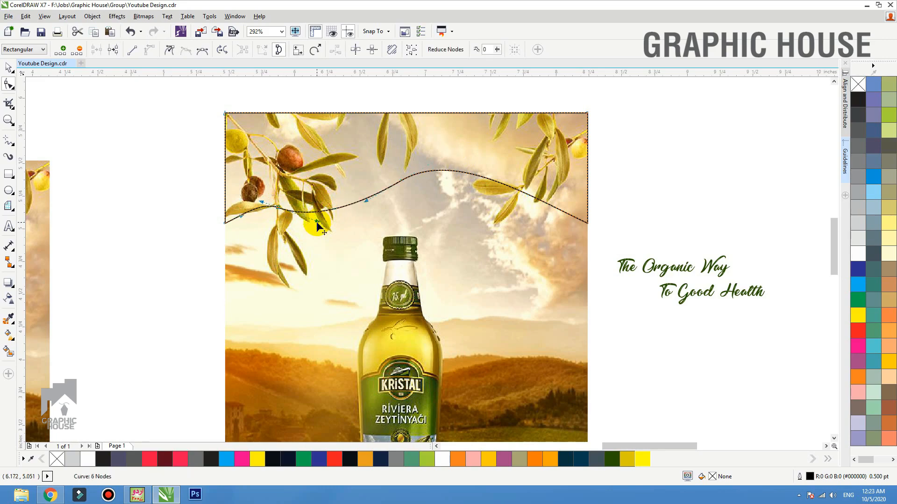
# Mirror the wavy shape horizontally and give it a white fill without an outline.
pyautogui.press('space')
pyautogui.click(218, 49)
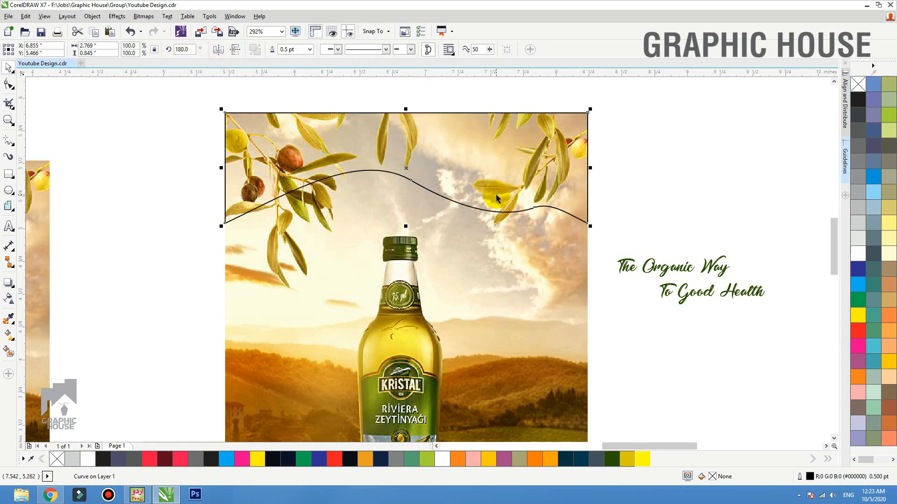
pyautogui.click(858, 253)
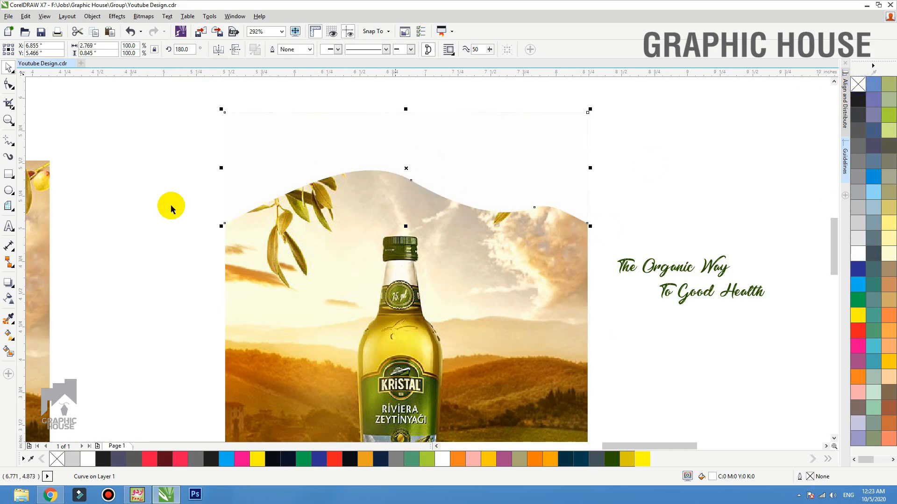
# Sample a gold colour, add it to the palette and fill the wavy shape with gold #DBC707.
pyautogui.click(8, 319)
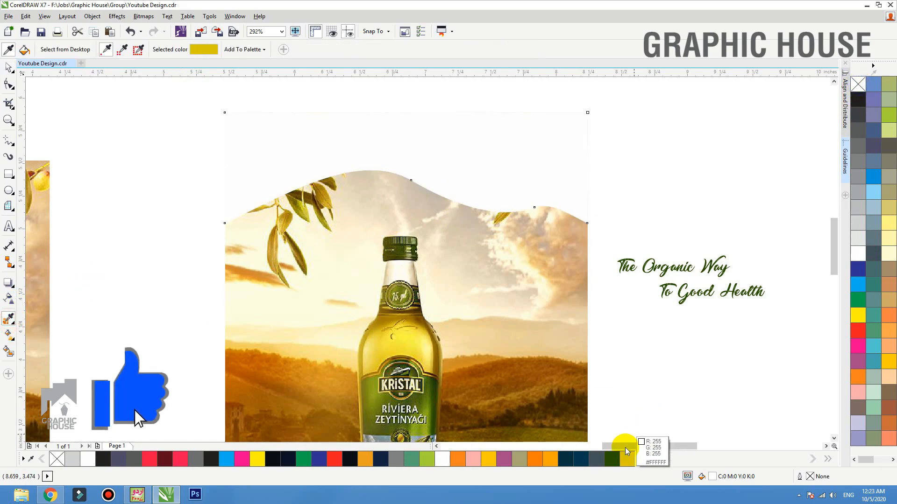
pyautogui.press('space')
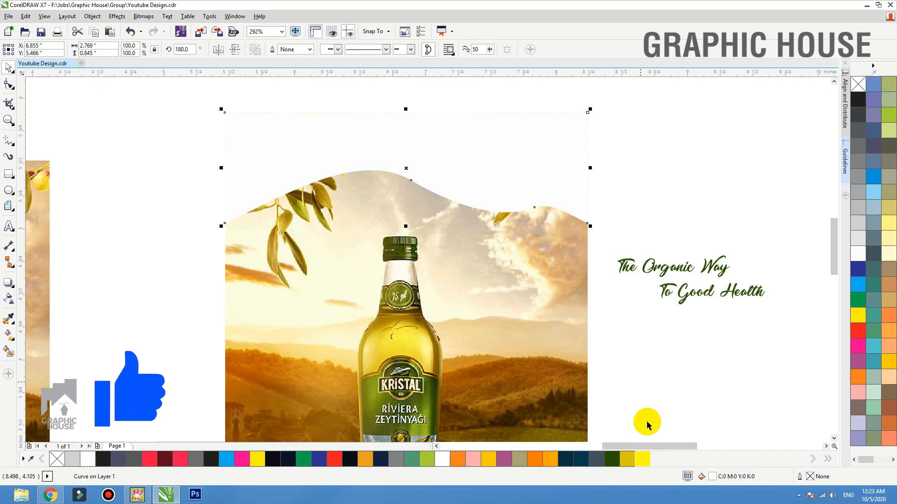
pyautogui.click(628, 458)
pyautogui.moveTo(589, 168); pyautogui.dragTo(592, 161)
pyautogui.hotkey('ctrl', 'z')
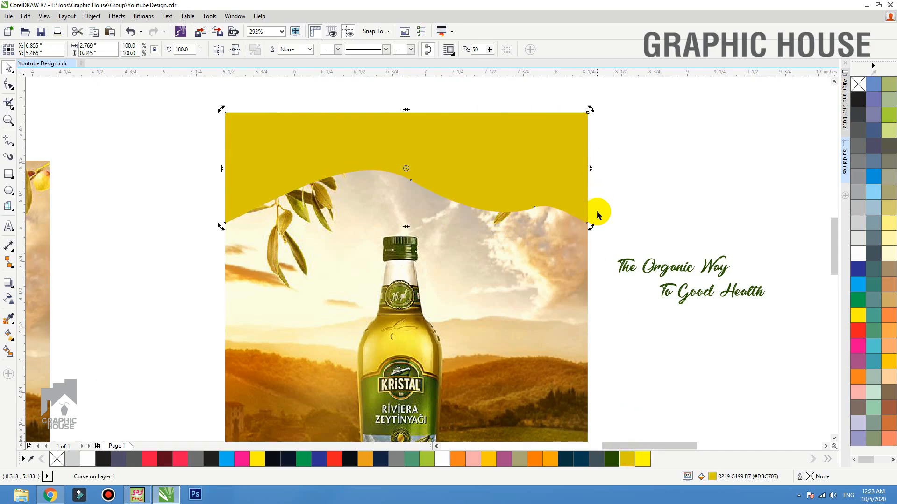
# Stack two slightly skewed copies over the gold wavy shape, filling the first yellow and the second dark green #295003.
pyautogui.moveTo(592, 168); pyautogui.dragTo(593, 165)
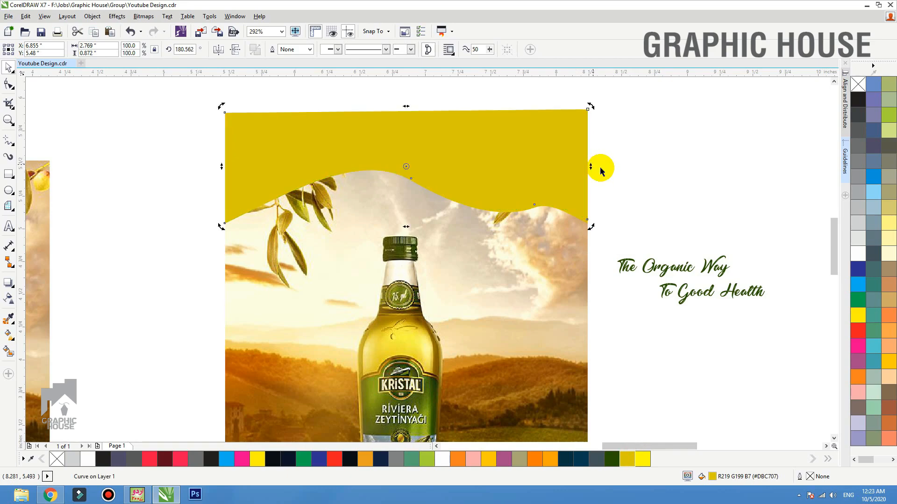
pyautogui.click(643, 460)
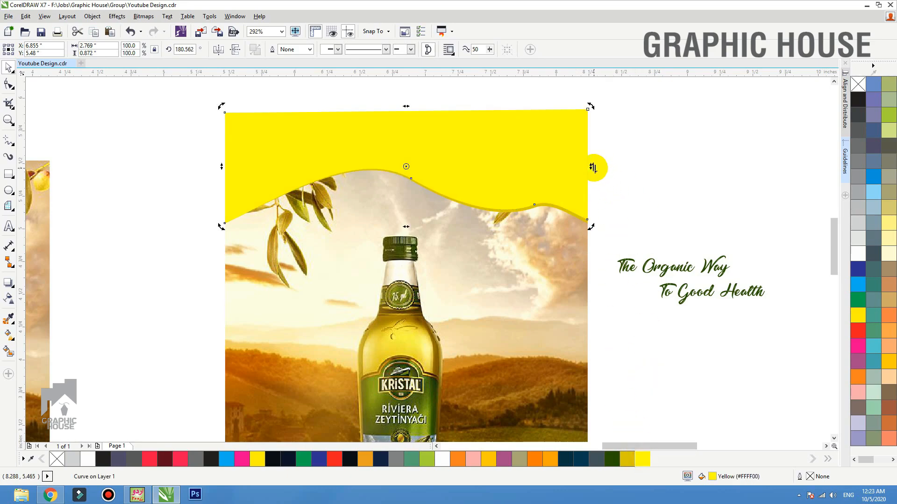
pyautogui.moveTo(592, 167); pyautogui.dragTo(592, 164)
pyautogui.click(613, 460)
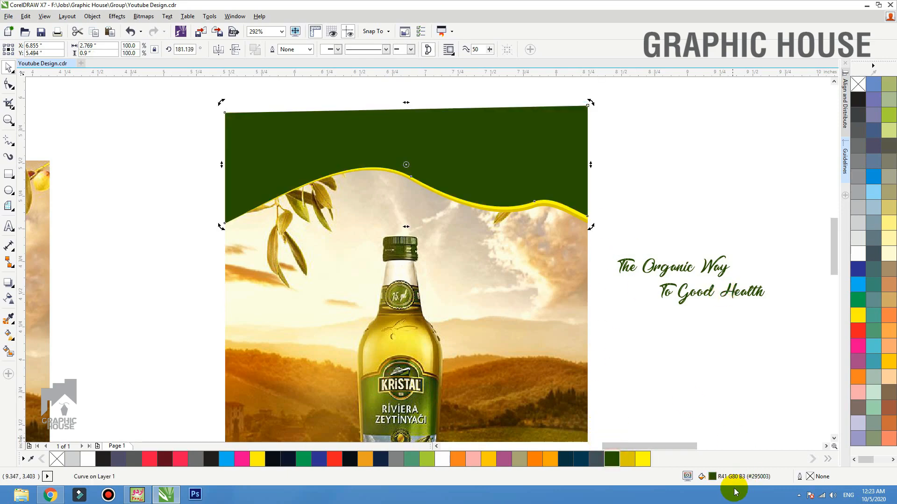
# Mix a lighter green (R74 G145 B3), add it to the palette and apply it to the front wavy copy.
pyautogui.doubleClick(714, 478)
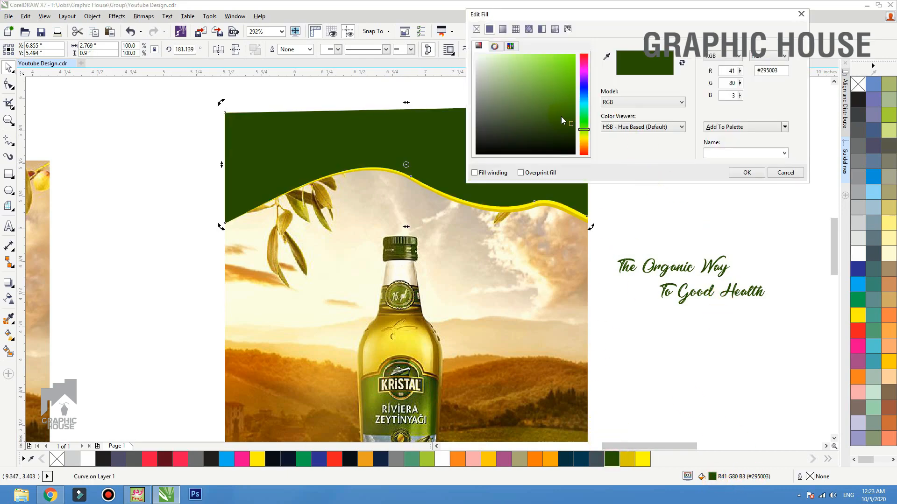
pyautogui.moveTo(572, 116); pyautogui.dragTo(572, 98)
pyautogui.click(730, 129)
pyautogui.click(745, 172)
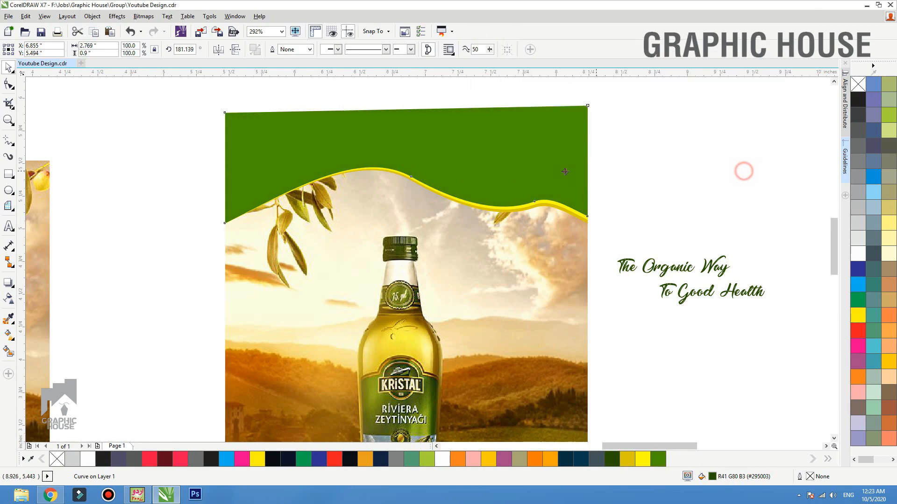
pyautogui.click(575, 172)
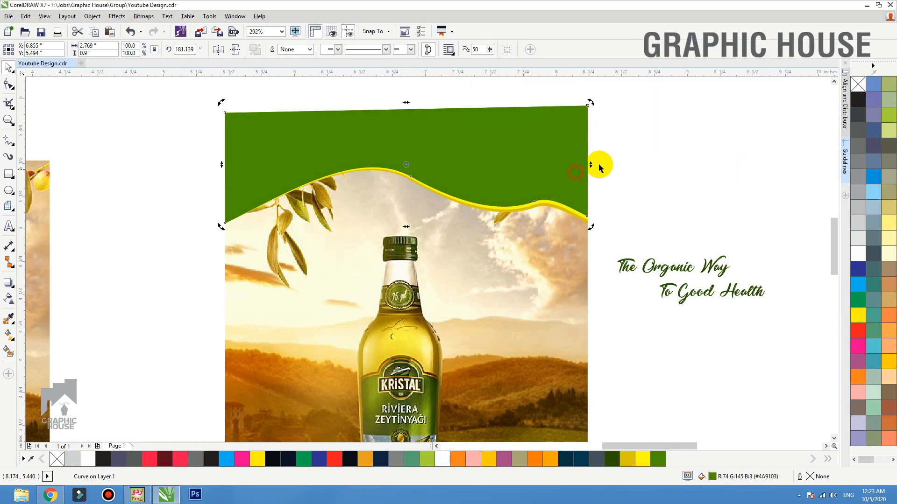
# Add another skewed copy of the wave filled with dark green #295003 and group the four wavy shapes.
pyautogui.moveTo(590, 163); pyautogui.dragTo(592, 154)
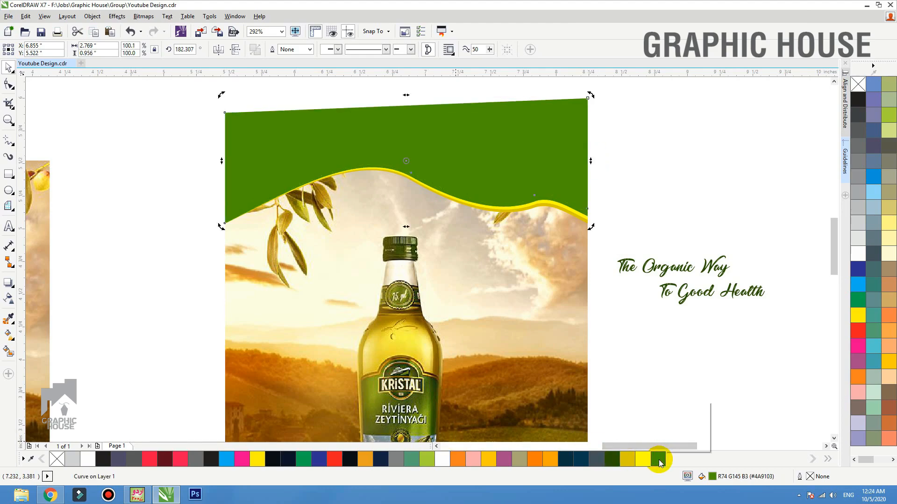
pyautogui.click(611, 459)
pyautogui.moveTo(605, 241); pyautogui.dragTo(164, 89)
# PowerClip the wave group inside the poster frame and, in the frame's contents, move it up to the poster's upper edge.
pyautogui.rightClick(395, 142)
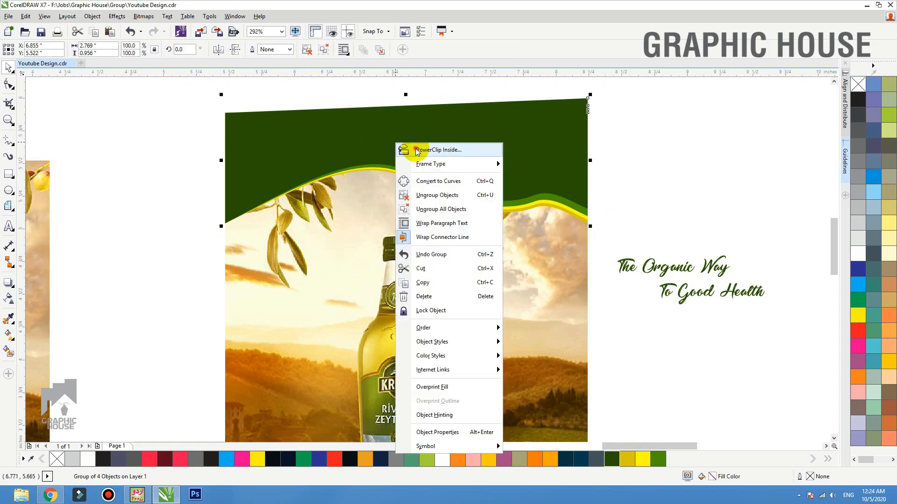
pyautogui.click(420, 148)
pyautogui.click(543, 228)
pyautogui.scroll(-3, 485, 215)
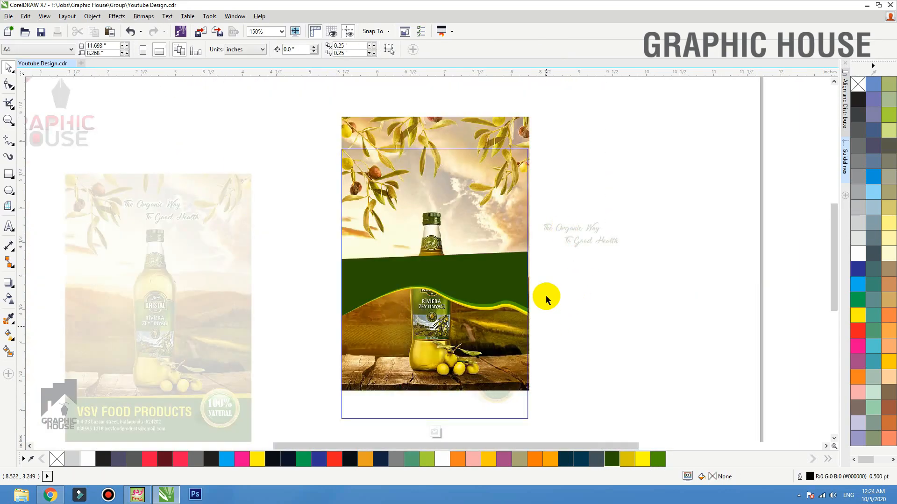
pyautogui.keyDown('ctrl'); pyautogui.click(478, 278); pyautogui.keyUp('ctrl')
pyautogui.moveTo(478, 278); pyautogui.dragTo(480, 170)
pyautogui.moveTo(416, 173); pyautogui.dragTo(434, 295)
pyautogui.keyDown('ctrl'); pyautogui.rightClick(434, 295); pyautogui.keyUp('ctrl')
pyautogui.click(385, 258)
pyautogui.hotkey('ctrl', 'z')
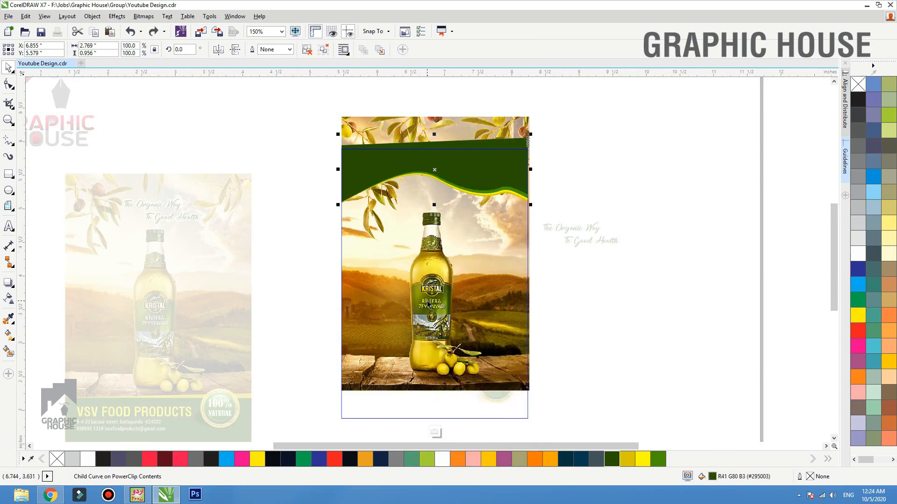
# Copy the wave group to the poster's bottom edge, mirror it vertically, widen it slightly and finish editing the frame contents.
pyautogui.moveTo(460, 207); pyautogui.dragTo(460, 370)
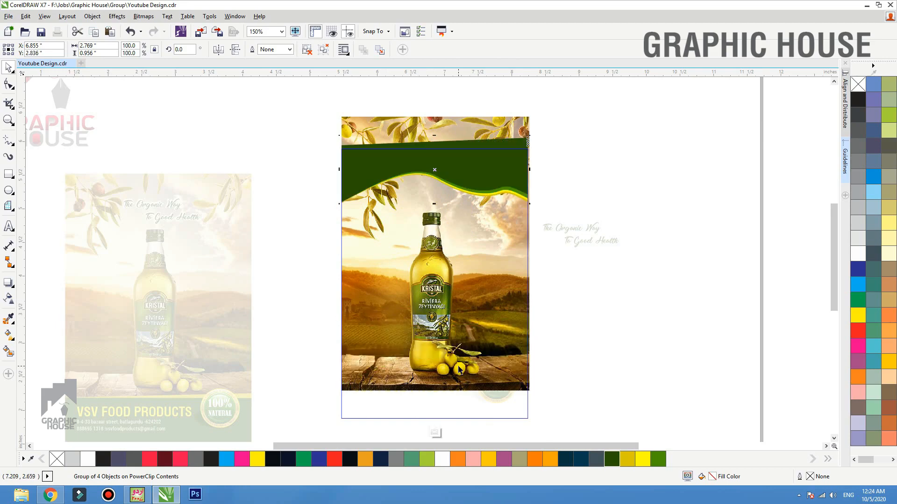
pyautogui.moveTo(466, 184); pyautogui.dragTo(487, 401)
pyautogui.rightClick(466, 359)
pyautogui.click(236, 49)
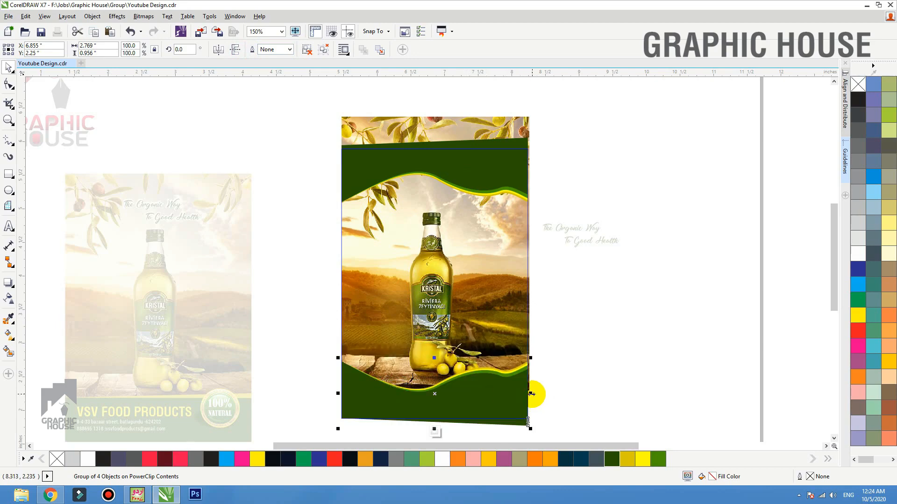
pyautogui.moveTo(531, 394); pyautogui.dragTo(536, 394)
pyautogui.keyDown('ctrl'); pyautogui.click(566, 244); pyautogui.keyUp('ctrl')
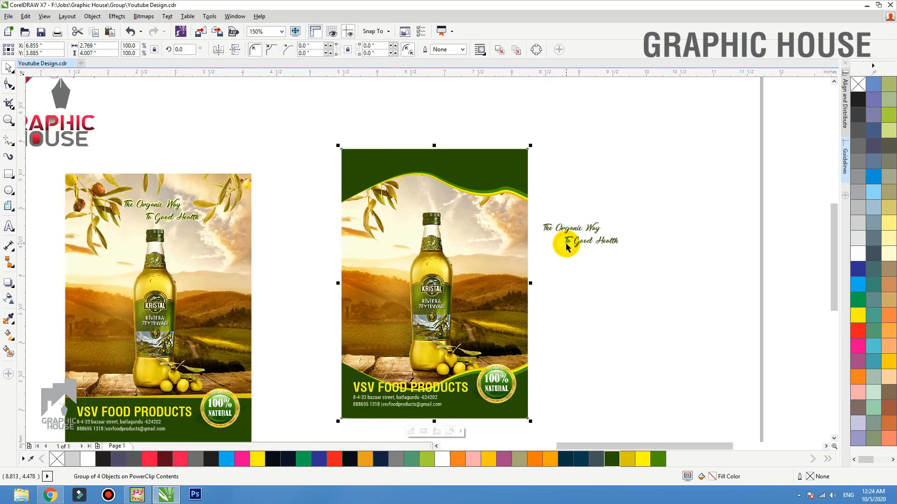
# Move the tagline onto the poster's upper green band, fill it white and clear its drop shadow.
pyautogui.hotkey('shift', 'F2')
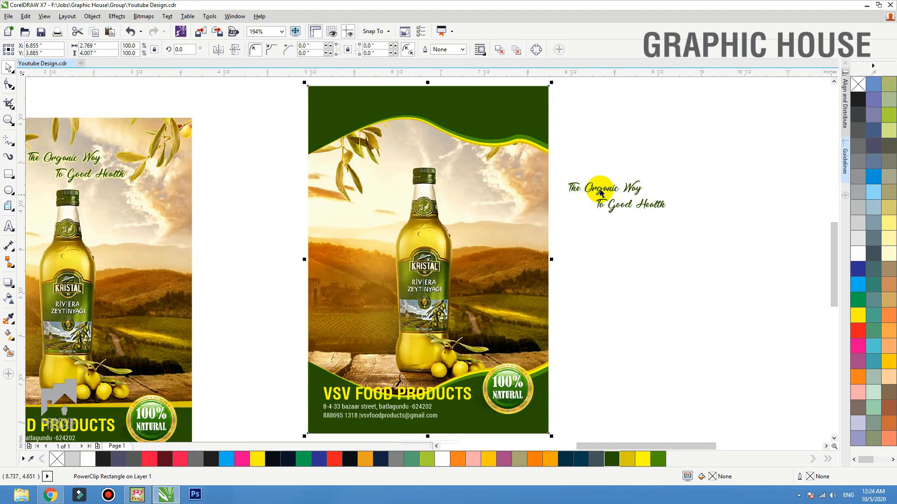
pyautogui.moveTo(595, 187); pyautogui.dragTo(474, 106)
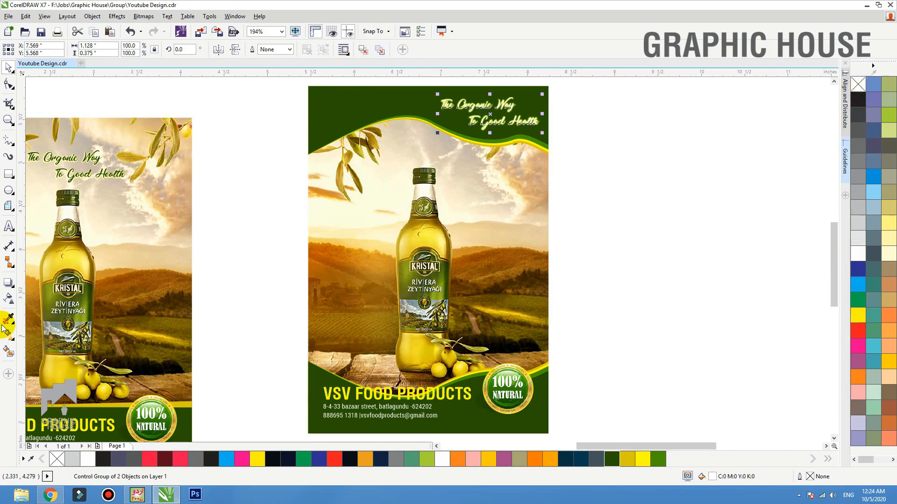
pyautogui.click(8, 284)
pyautogui.click(386, 49)
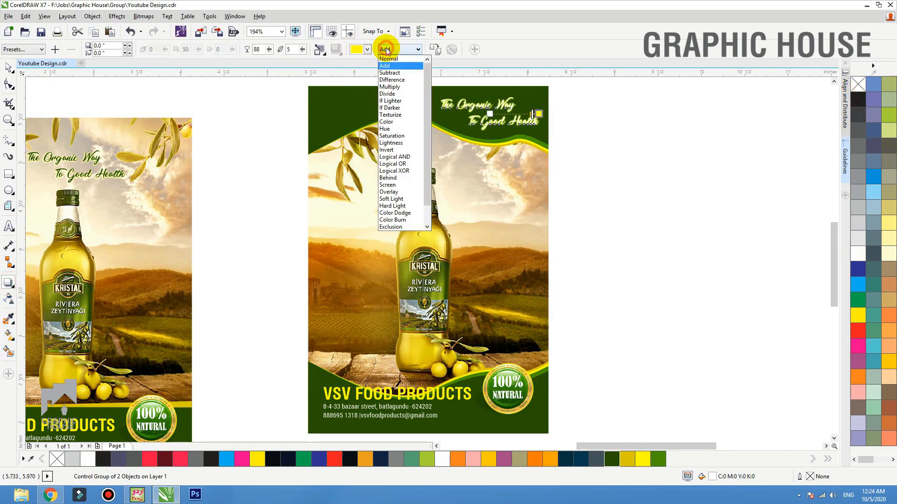
pyautogui.click(387, 59)
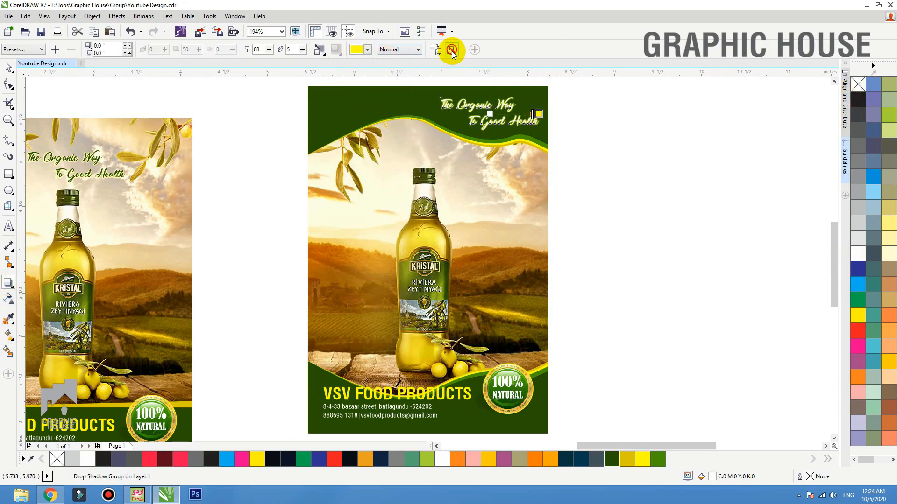
pyautogui.click(9, 68)
pyautogui.click(613, 148)
# Arrange the tagline parts "The Organic Way" and "To Good Health" side by side in the middle of the upper green band.
pyautogui.click(439, 124)
pyautogui.press('F2')
pyautogui.moveTo(638, 185); pyautogui.dragTo(206, 88)
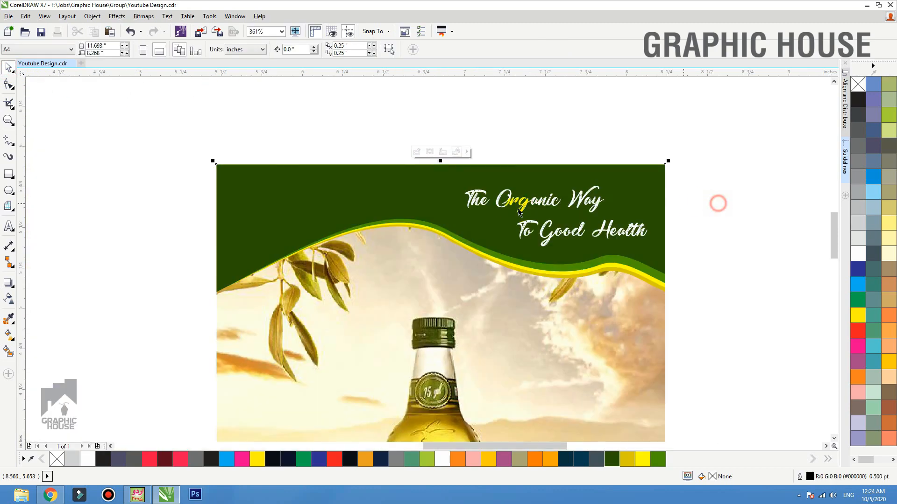
pyautogui.keyDown('ctrl'); pyautogui.click(510, 204); pyautogui.keyUp('ctrl')
pyautogui.moveTo(514, 201)
pyautogui.mouseDown()
pyautogui.moveTo(420, 238)
pyautogui.moveTo(427, 234)
pyautogui.mouseUp()
pyautogui.moveTo(521, 235); pyautogui.dragTo(449, 200)
pyautogui.click(309, 49)
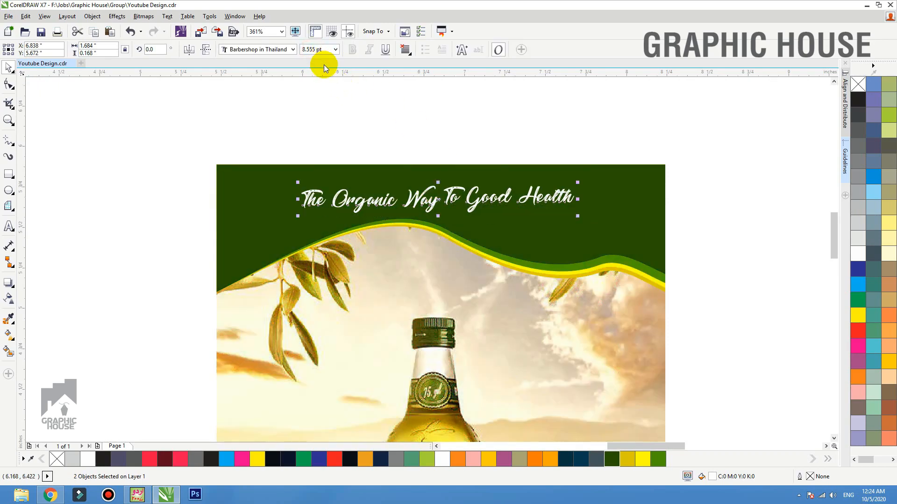
pyautogui.click(710, 174)
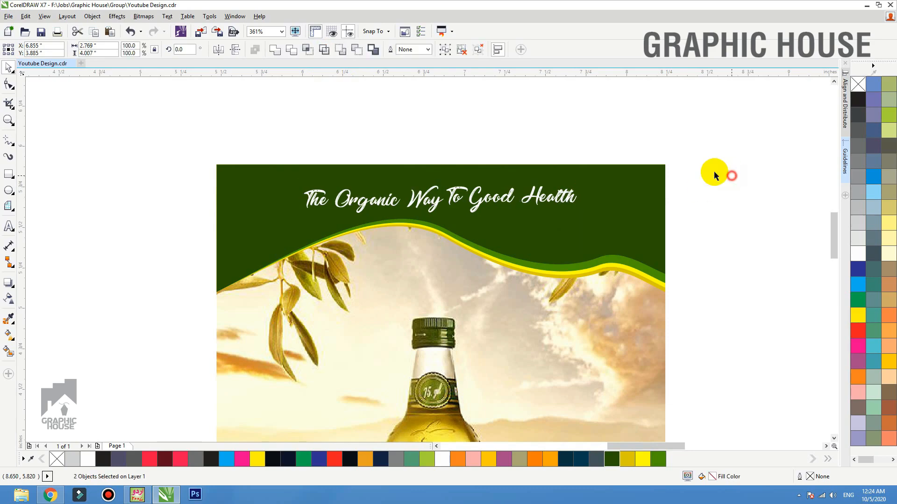
pyautogui.click(506, 226)
pyautogui.scroll(-1, 494, 215)
pyautogui.hotkey('shift', 'F2')
pyautogui.click(566, 238)
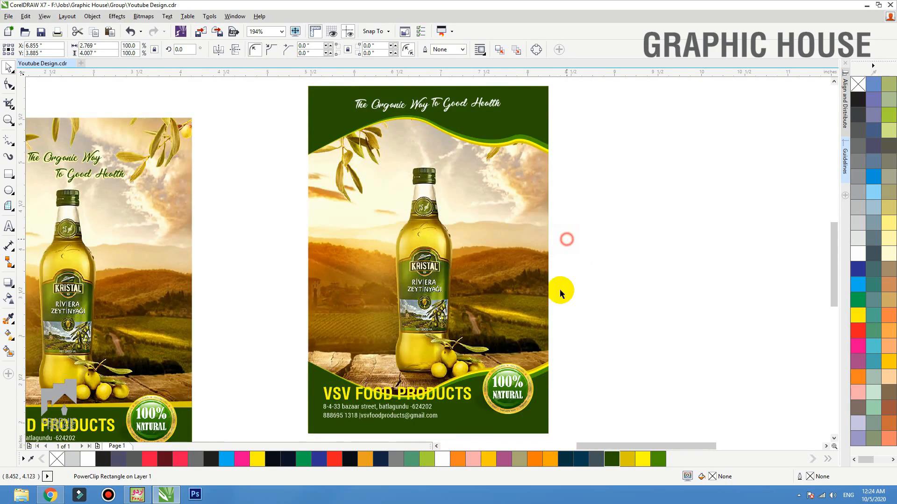
# Mirror the lower wave group horizontally within the poster frame's contents and finish editing the frame.
pyautogui.click(513, 373)
pyautogui.moveTo(644, 331); pyautogui.dragTo(644, 323)
pyautogui.moveTo(213, 502); pyautogui.dragTo(204, 501)
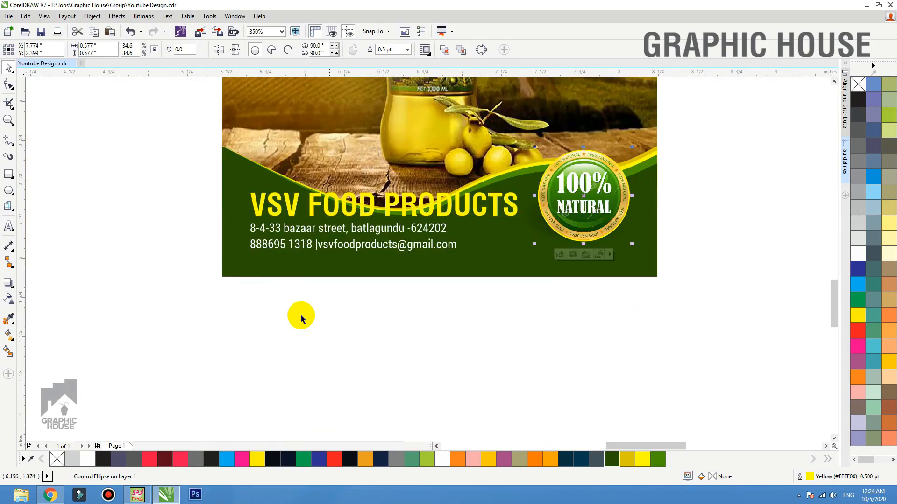
pyautogui.click(394, 245)
pyautogui.click(400, 247)
pyautogui.keyDown('ctrl'); pyautogui.click(510, 254); pyautogui.keyUp('ctrl')
pyautogui.click(584, 258)
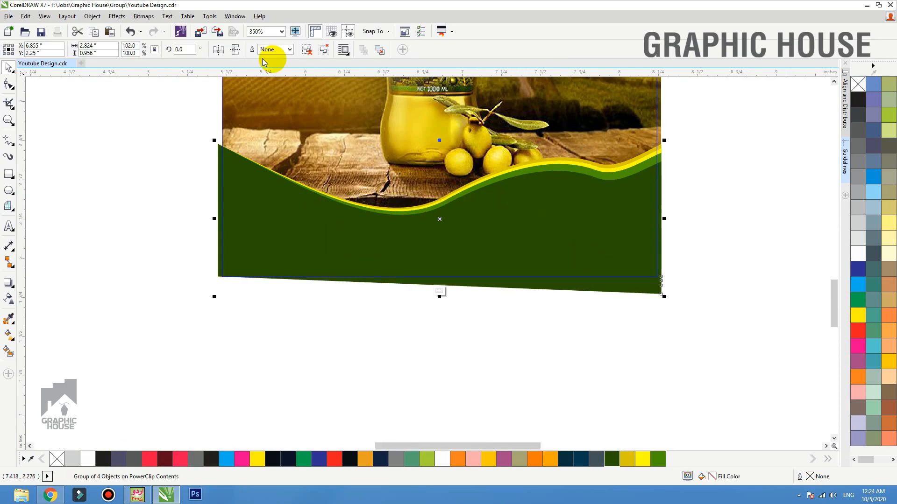
pyautogui.click(218, 49)
pyautogui.click(167, 217)
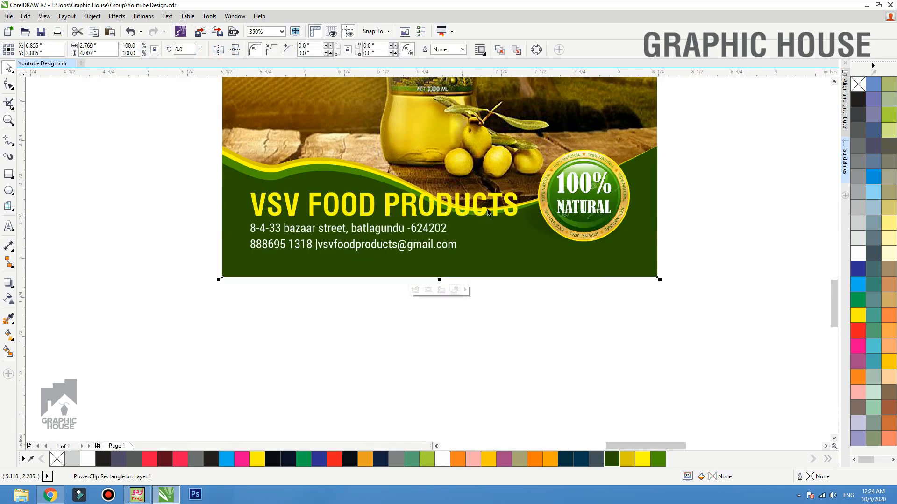
# Place the address and the phone and e-mail text side by side on one row near the poster's lower edge.
pyautogui.click(357, 244)
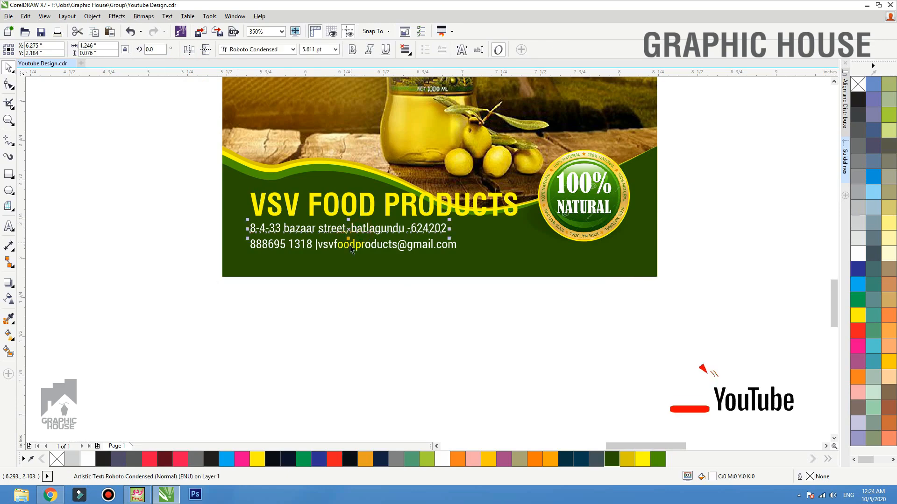
pyautogui.moveTo(350, 247); pyautogui.dragTo(565, 261)
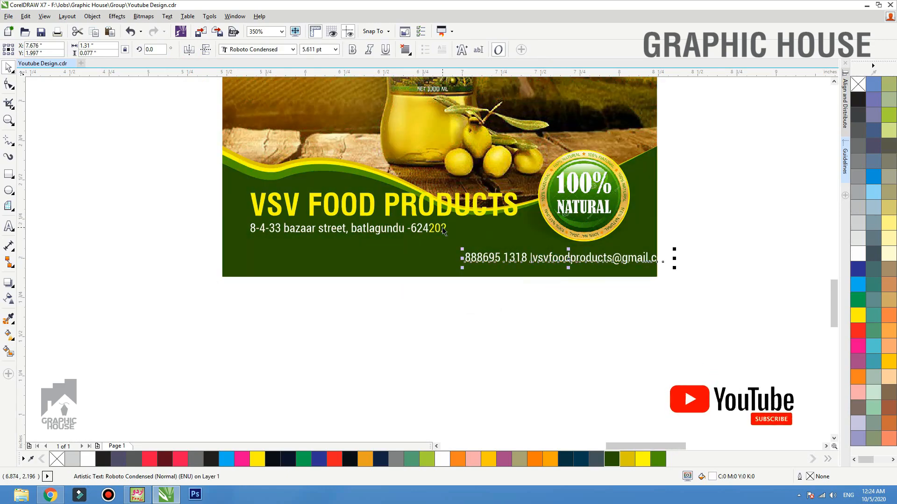
pyautogui.moveTo(444, 232); pyautogui.dragTo(465, 260)
pyautogui.keyDown('shift'); pyautogui.click(437, 262); pyautogui.keyUp('shift')
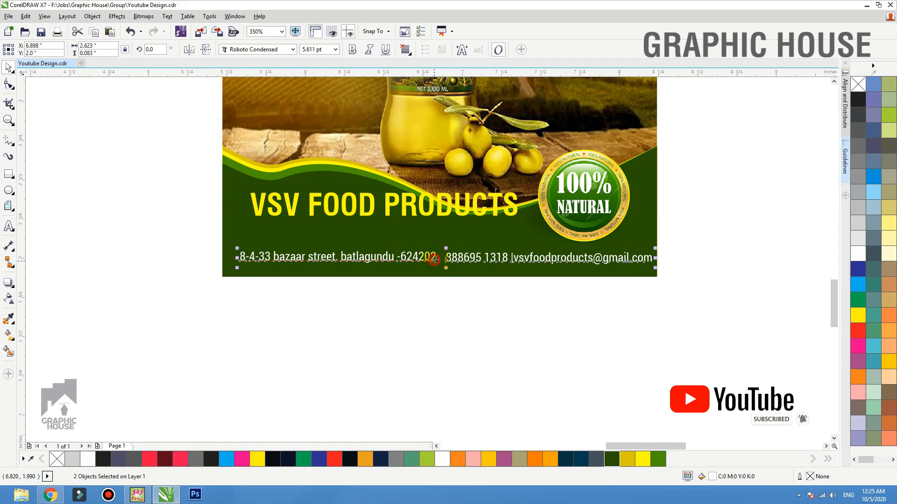
# Scale the contact row down to about 2.44 inches wide, group it and centre it horizontally on the poster.
pyautogui.moveTo(653, 249); pyautogui.dragTo(627, 249)
pyautogui.hotkey('ctrl', 'g')
pyautogui.keyDown('shift'); pyautogui.click(645, 253); pyautogui.keyUp('shift')
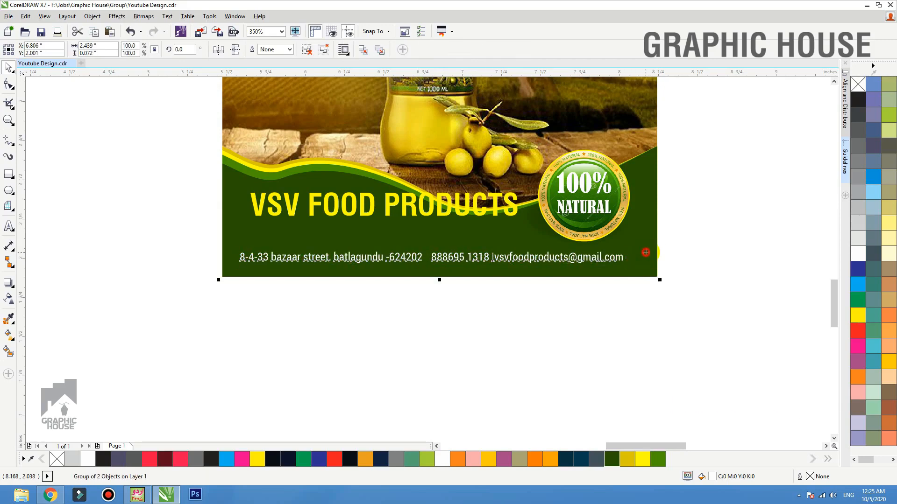
pyautogui.press('c')
pyautogui.click(705, 229)
# Move the VSV FOOD PRODUCTS heading down to just above the contact row and slightly reduce the 100% NATURAL seal.
pyautogui.moveTo(464, 214); pyautogui.dragTo(459, 242)
pyautogui.moveTo(607, 214); pyautogui.dragTo(608, 210)
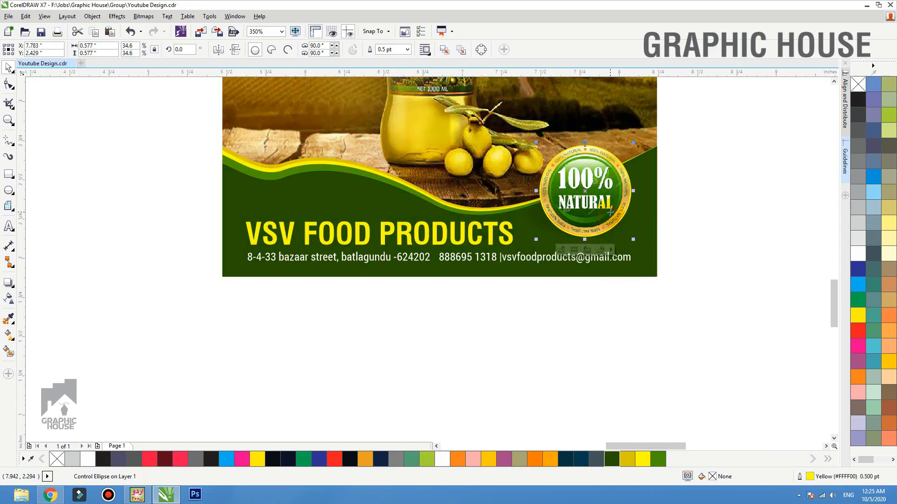
pyautogui.hotkey('ctrl', 'z')
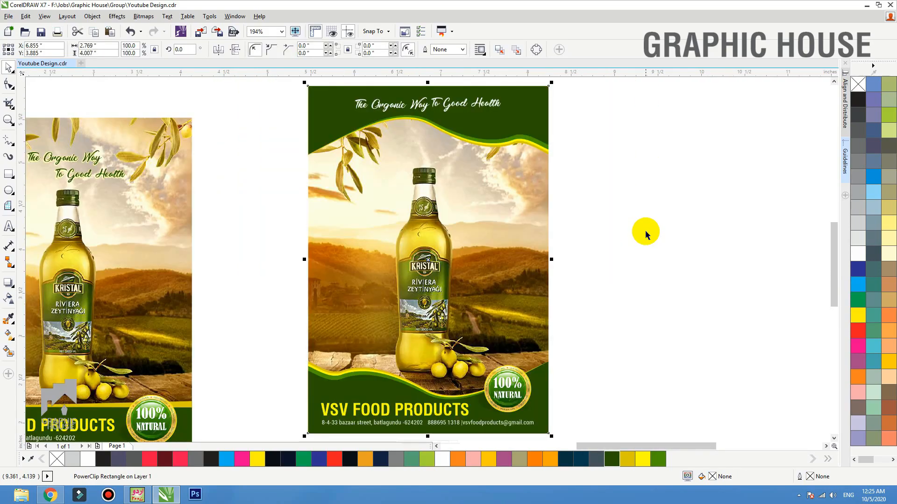
pyautogui.click(645, 234)
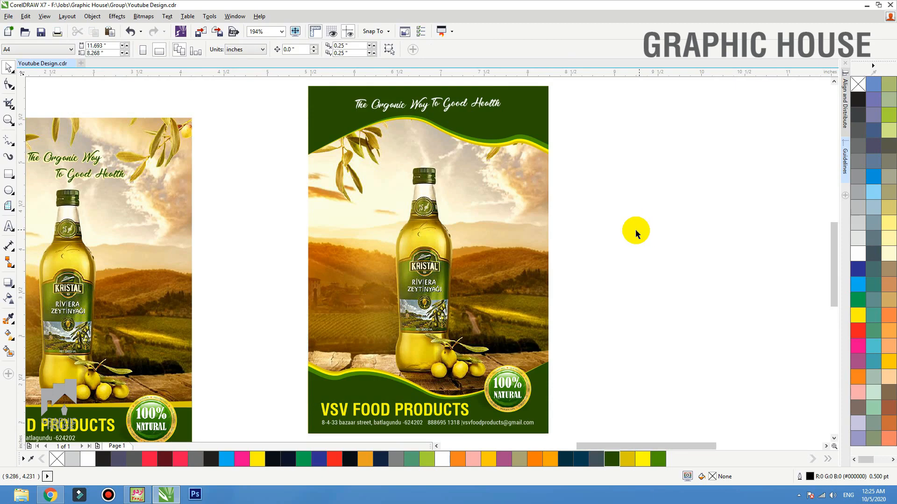
# Select the whole second poster and move it close beside the first poster.
pyautogui.scroll(-2, 625, 234)
pyautogui.moveTo(622, 131); pyautogui.dragTo(411, 373)
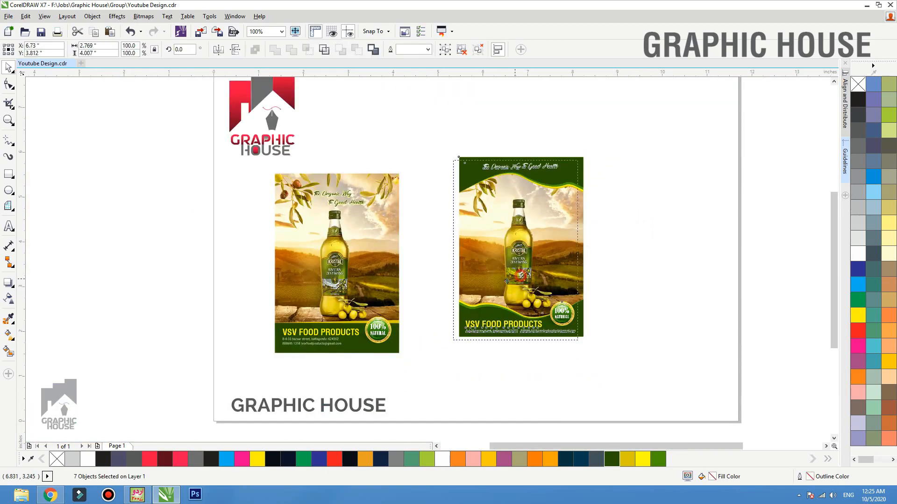
pyautogui.moveTo(507, 281); pyautogui.dragTo(458, 295)
pyautogui.click(610, 236)
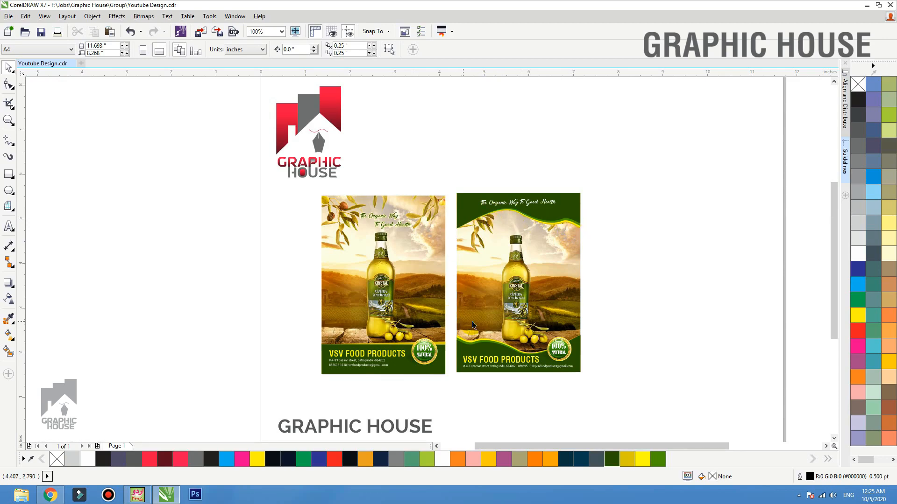
pyautogui.doubleClick(503, 228)
pyautogui.click(524, 205)
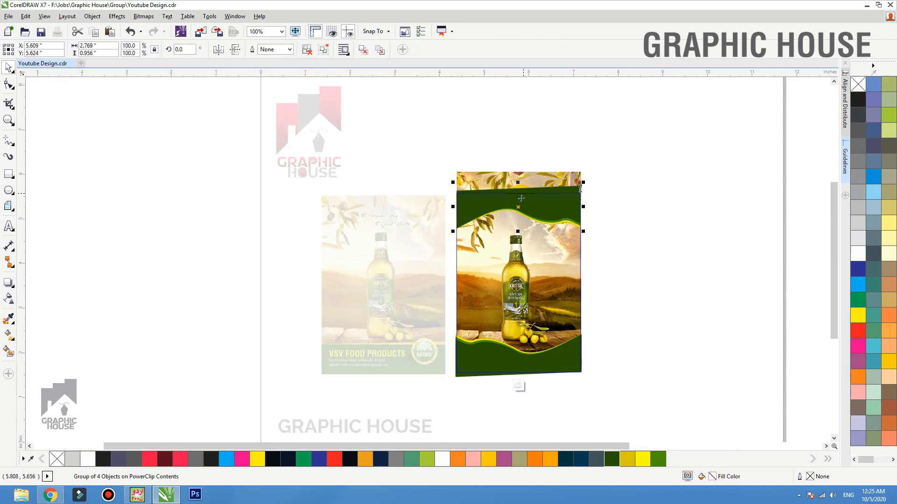
pyautogui.keyDown('ctrl'); pyautogui.click(624, 220); pyautogui.keyUp('ctrl')
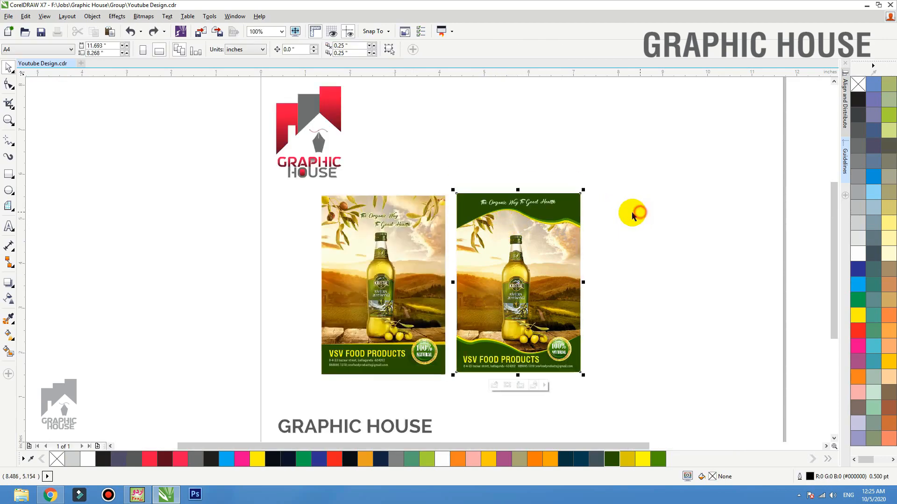
# Draw a rectangle about 3.19 by 0.68 inches beside the second poster and convert it to curves.
pyautogui.press('F2')
pyautogui.moveTo(484, 164); pyautogui.dragTo(780, 275)
pyautogui.click(9, 174)
pyautogui.moveTo(337, 164); pyautogui.dragTo(731, 248)
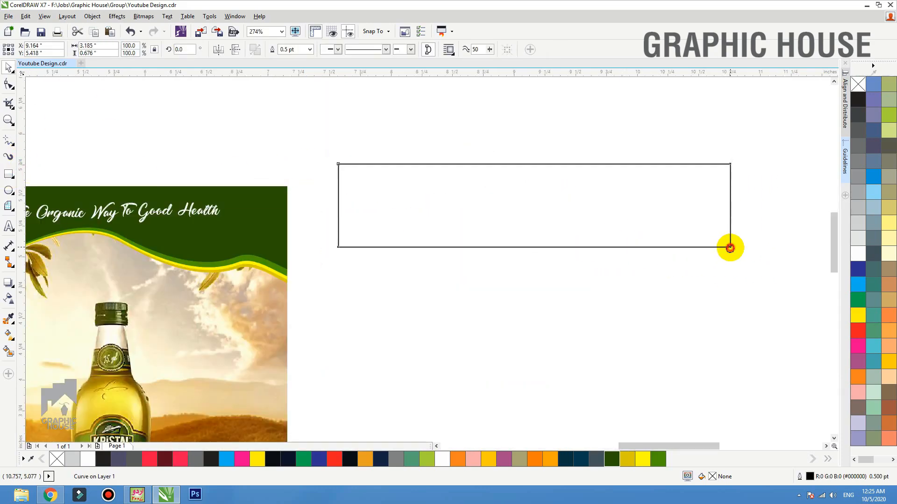
# Add a node near the middle of the rectangle's lower edge and convert all its segments to curves.
pyautogui.press('F10')
pyautogui.doubleClick(524, 248)
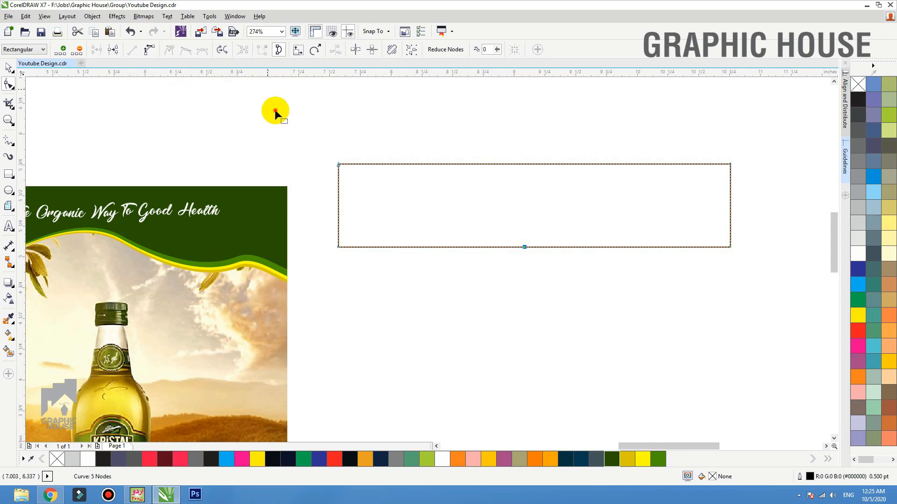
pyautogui.moveTo(266, 88); pyautogui.dragTo(752, 335)
pyautogui.click(150, 49)
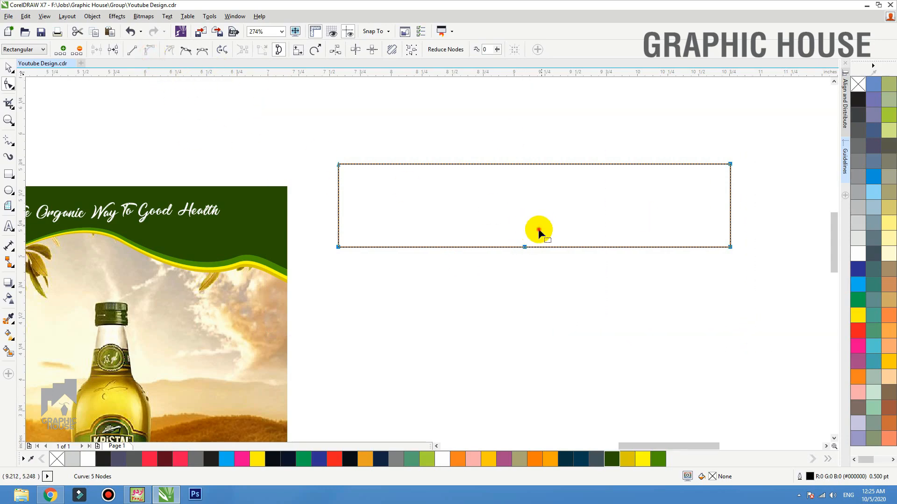
# Shape the rectangle's lower edge into a flowing wave by bending its curves and adding nodes near both ends.
pyautogui.moveTo(465, 248); pyautogui.dragTo(462, 260)
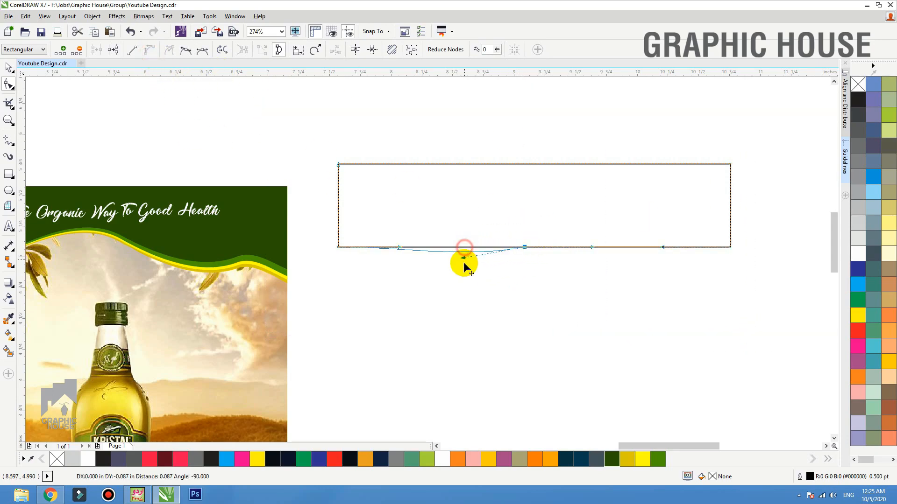
pyautogui.moveTo(592, 249); pyautogui.dragTo(595, 236)
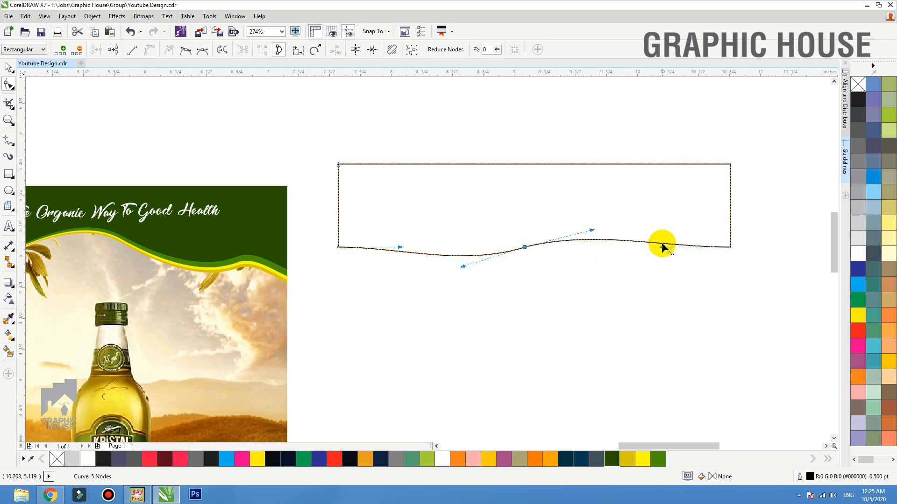
pyautogui.moveTo(683, 246); pyautogui.dragTo(668, 268)
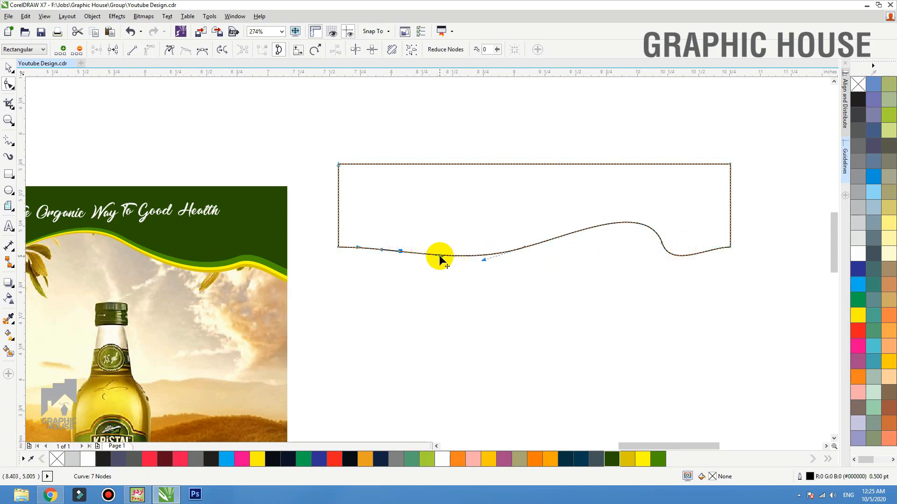
pyautogui.moveTo(440, 257); pyautogui.dragTo(453, 275)
pyautogui.press('space')
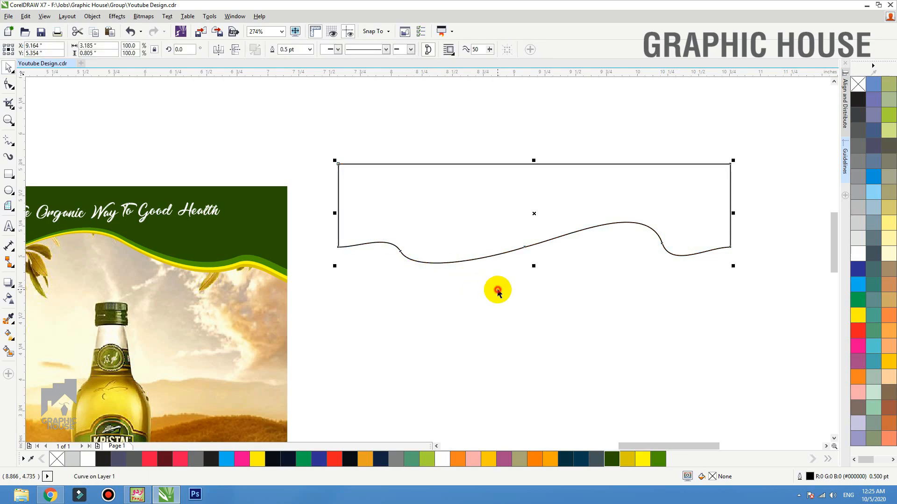
pyautogui.click(498, 292)
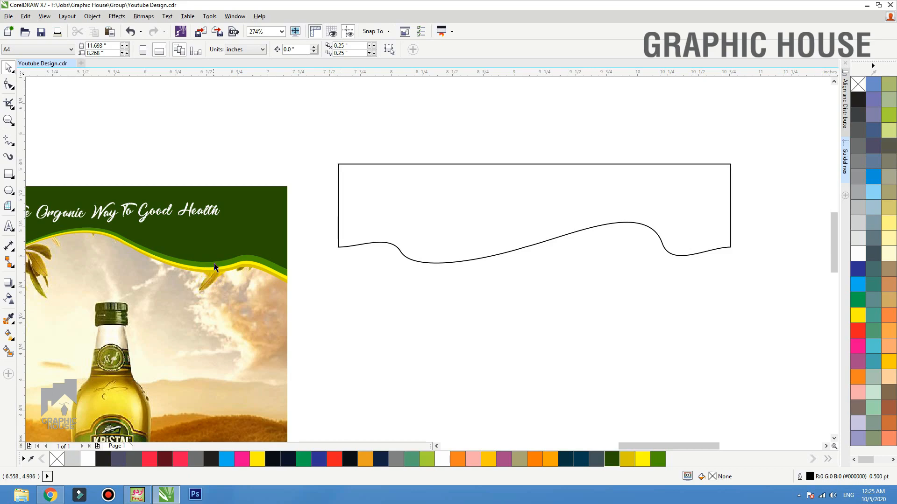
pyautogui.scroll(-2, 334, 298)
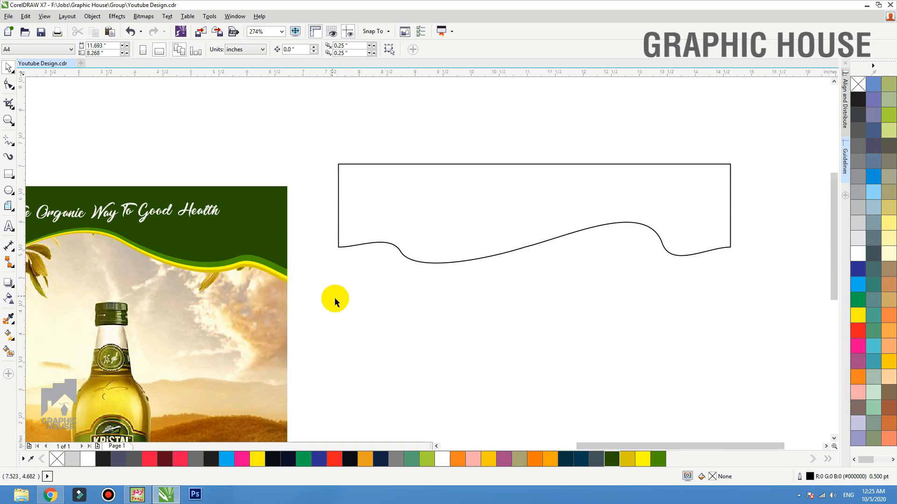